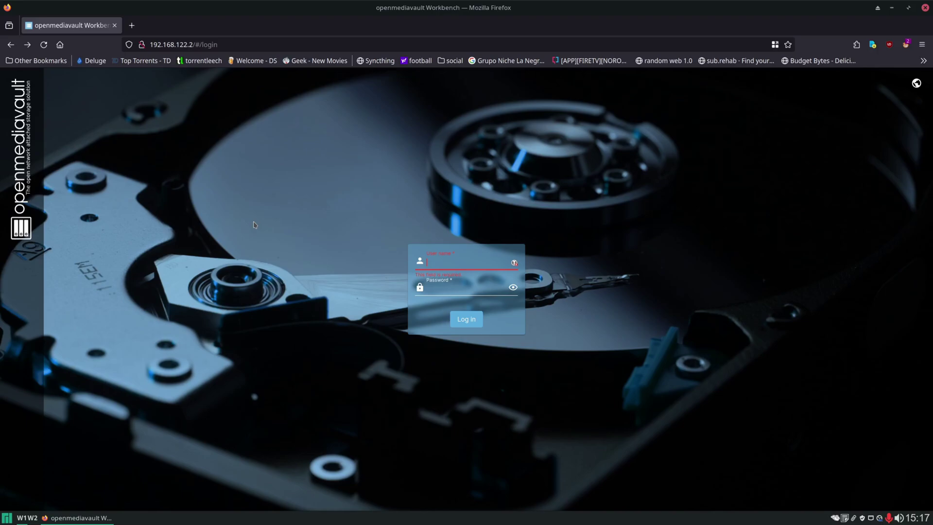
# Log in to the web interface as admin with the account password.
pyautogui.write('admin')
pyautogui.press('Tab')
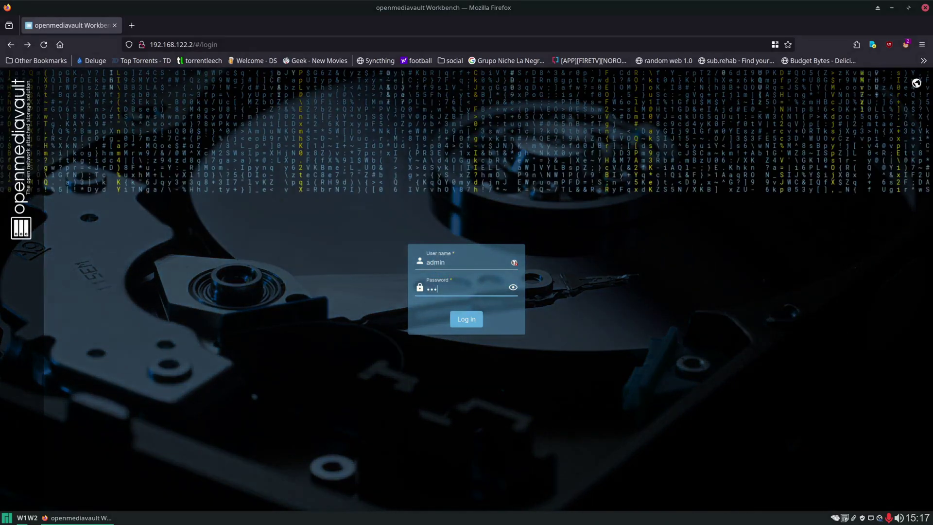
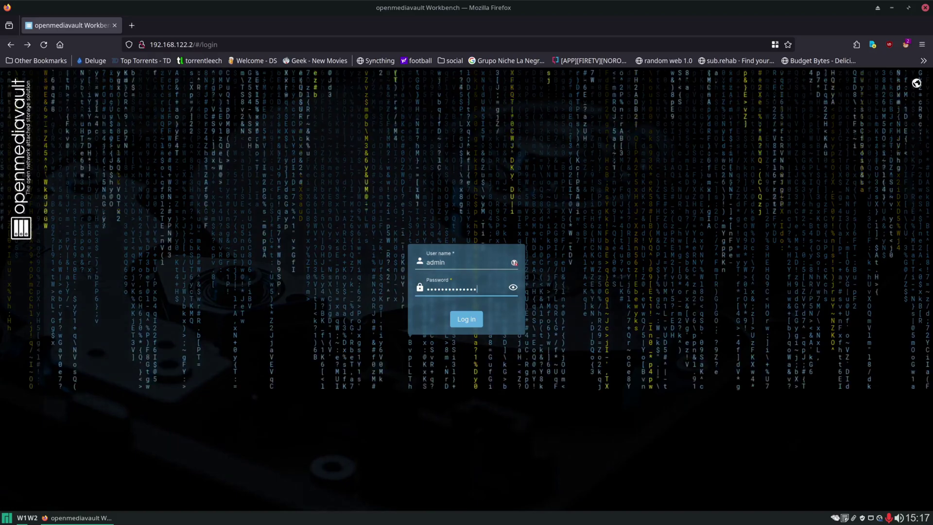
pyautogui.press('Return')
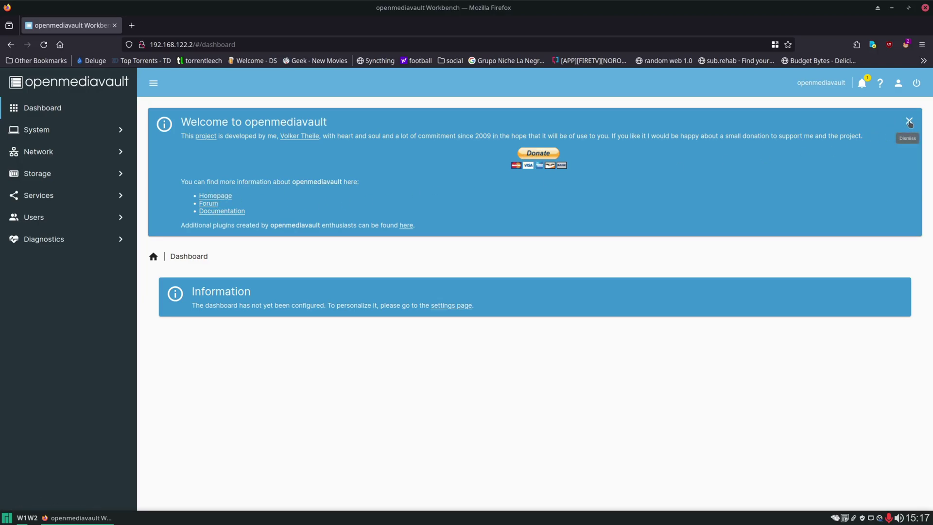
# Dismiss the Welcome banner and look over the notifications panel.
pyautogui.click(910, 122)
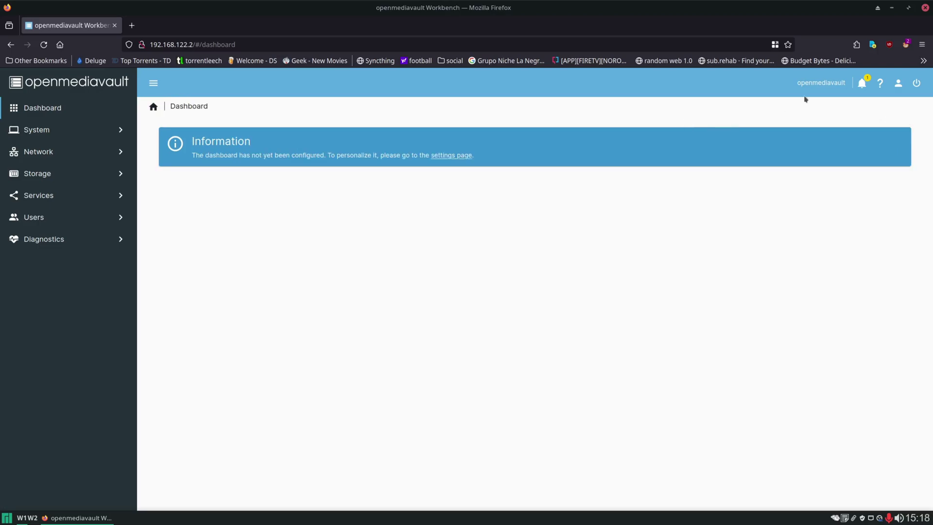
pyautogui.doubleClick(820, 83)
pyautogui.click(862, 84)
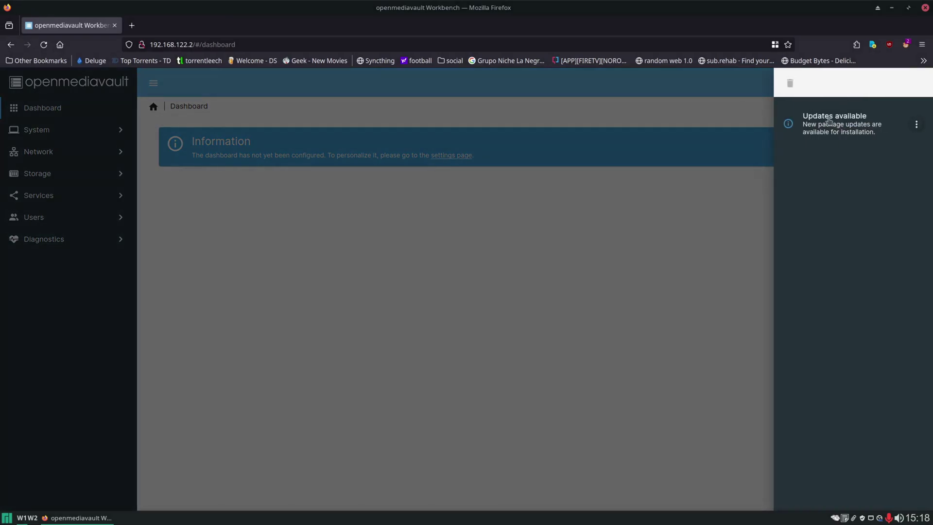
pyautogui.click(734, 116)
# Check the help links, then go to the admin account's Change Password page.
pyautogui.click(880, 83)
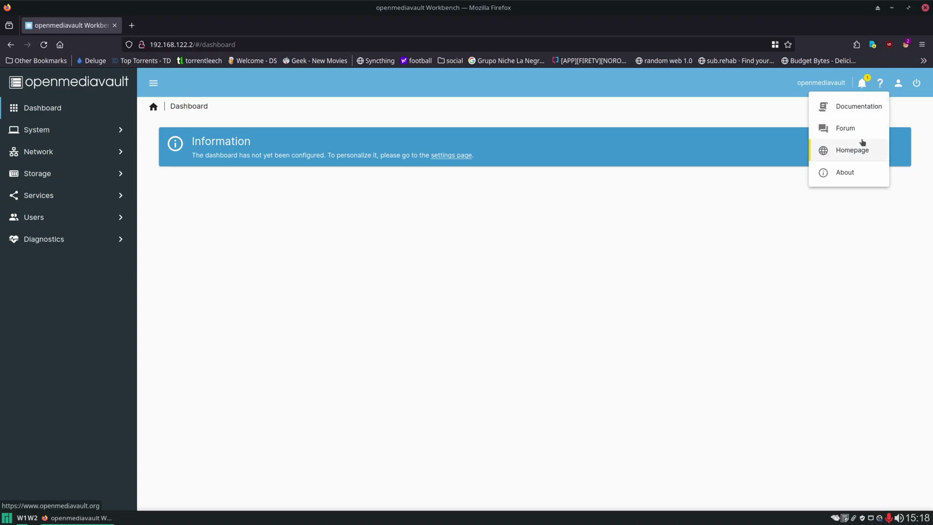
pyautogui.click(739, 122)
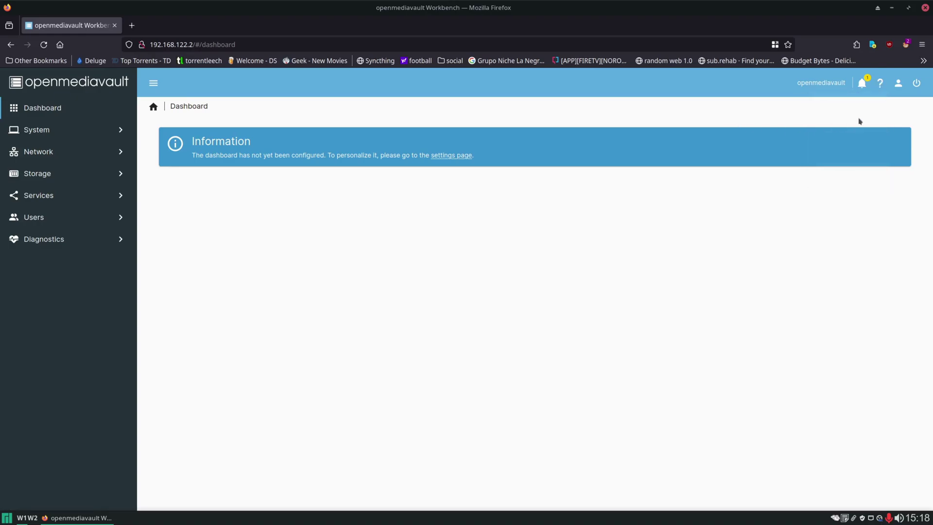
pyautogui.click(898, 84)
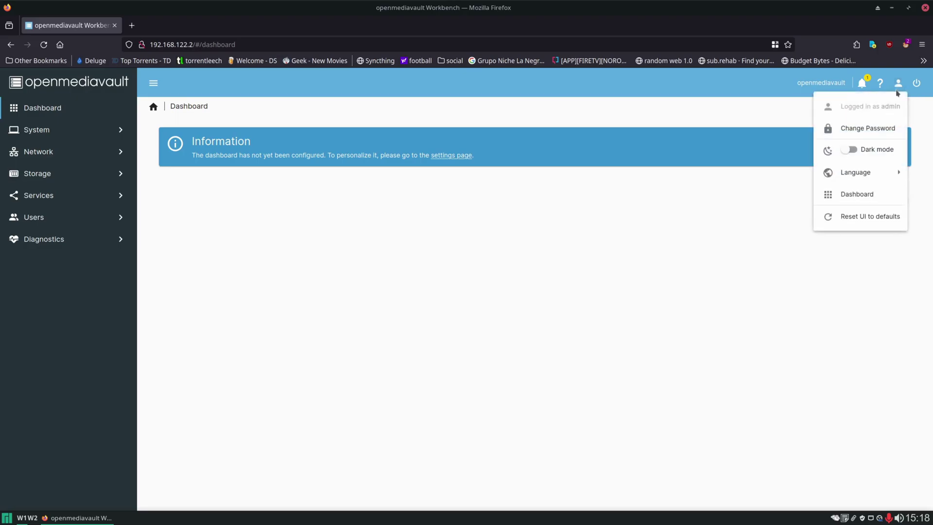
pyautogui.click(876, 129)
# Enter the new admin password in both fields and save it.
pyautogui.click(252, 146)
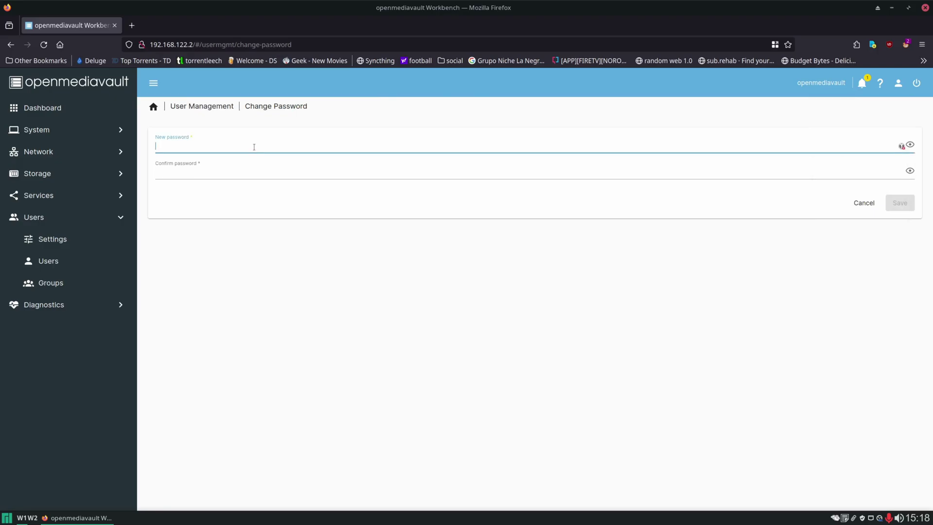
pyautogui.write('********')
pyautogui.press('Tab')
pyautogui.write('********')
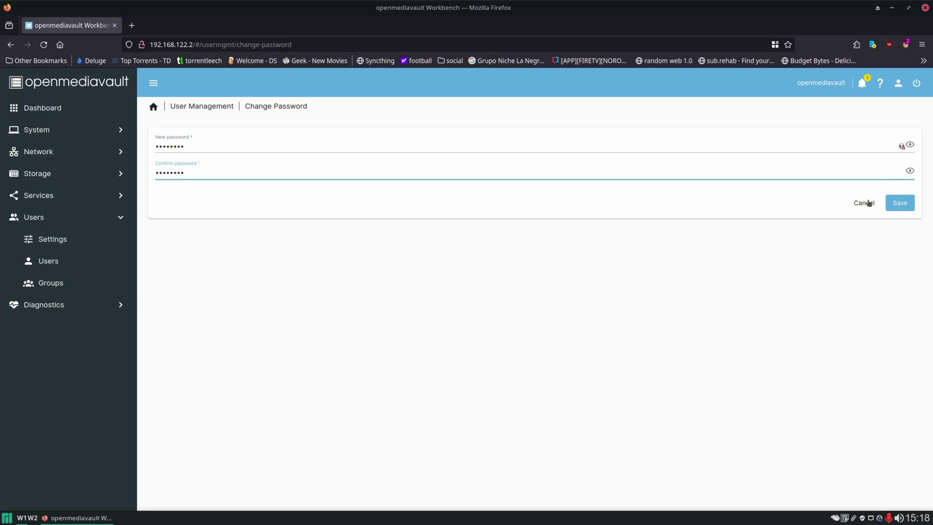
pyautogui.click(898, 204)
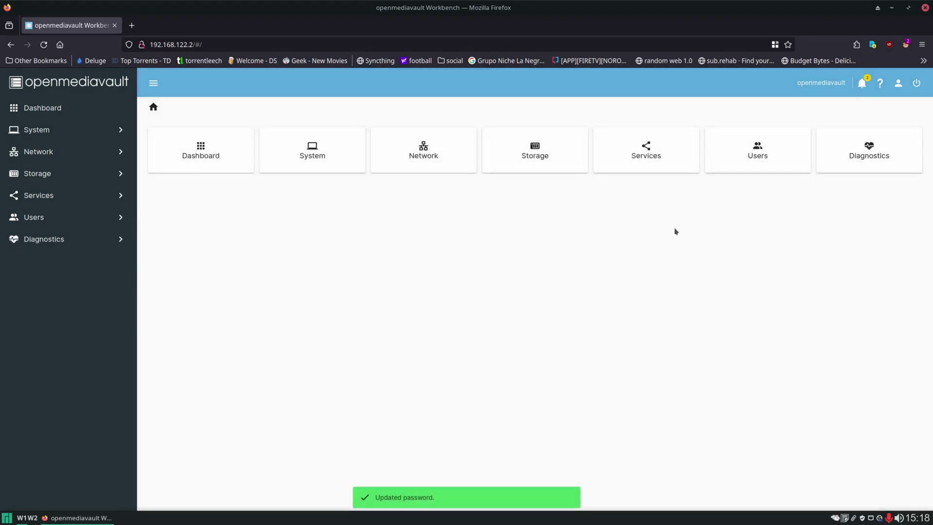
# Try dark mode on and back off, then look at the Power menu without choosing anything.
pyautogui.click(898, 85)
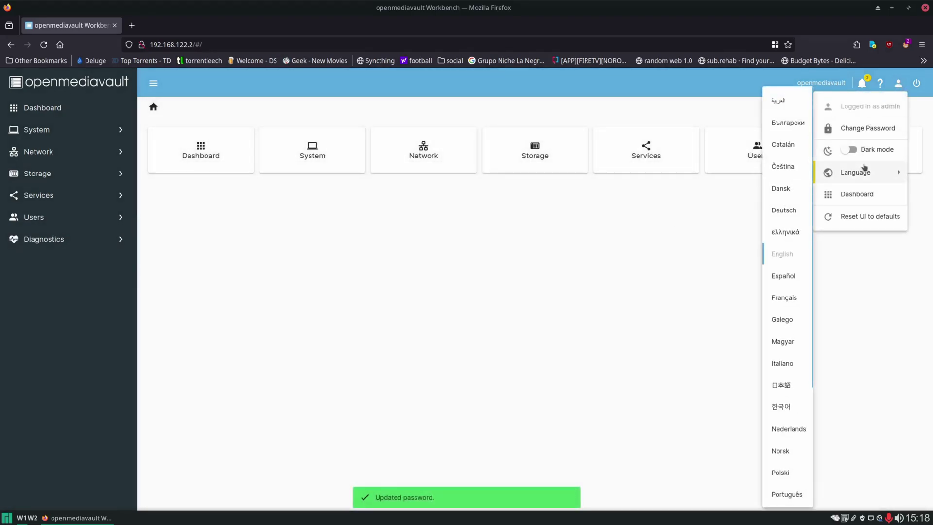
pyautogui.moveTo(871, 173)
pyautogui.click(869, 150)
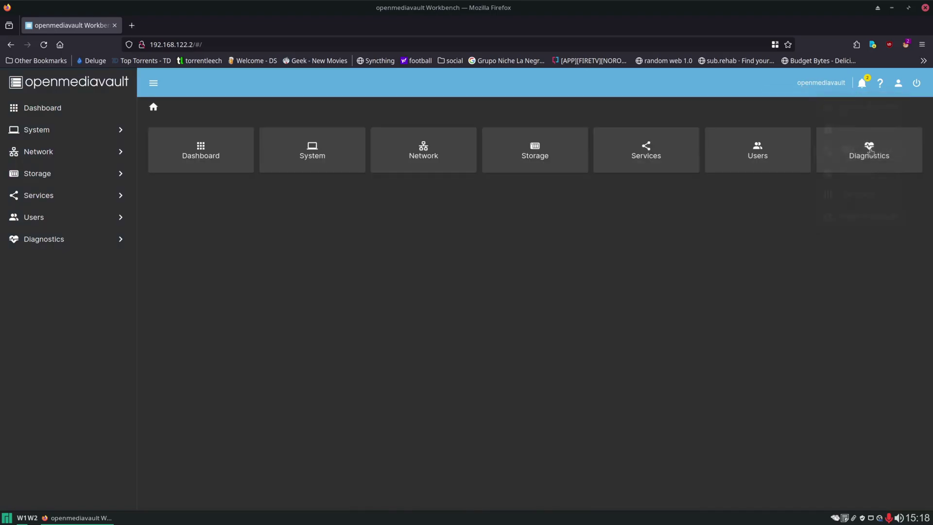
pyautogui.click(897, 84)
pyautogui.click(850, 149)
pyautogui.click(898, 85)
pyautogui.moveTo(877, 172)
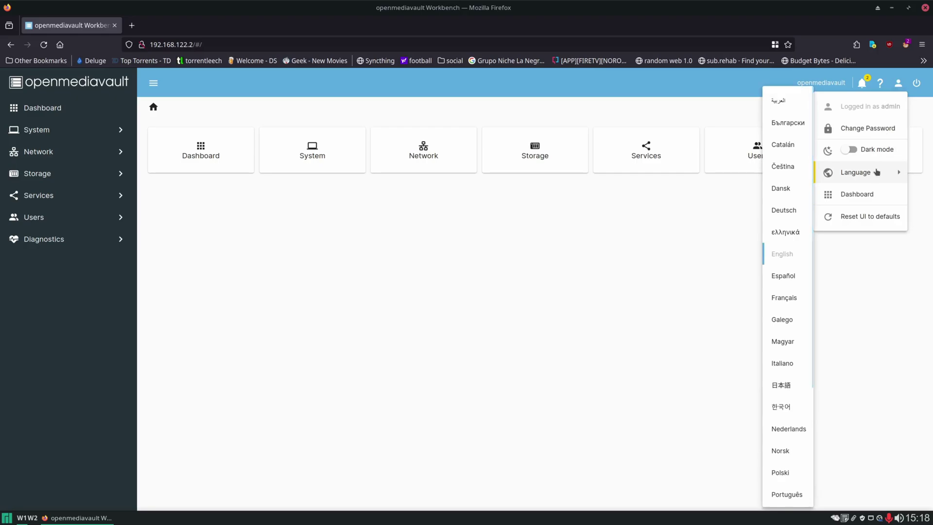
pyautogui.click(724, 225)
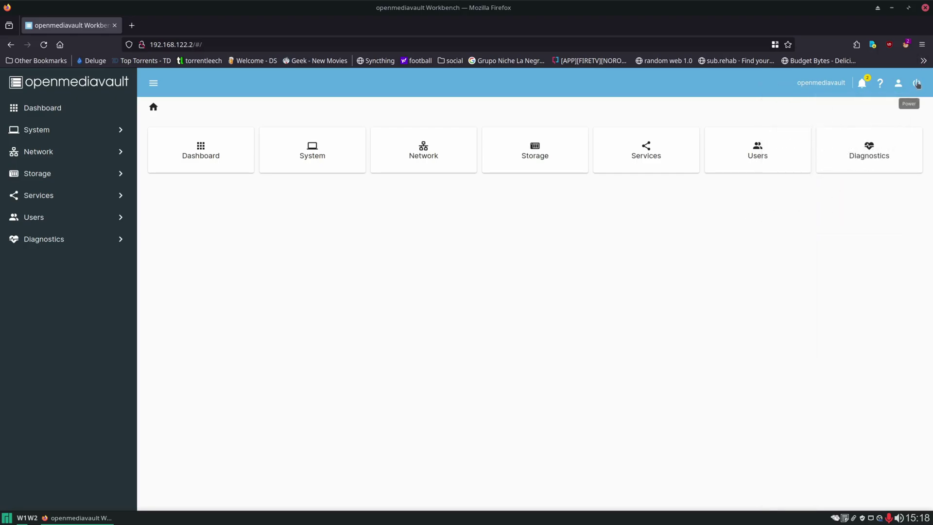
pyautogui.click(917, 85)
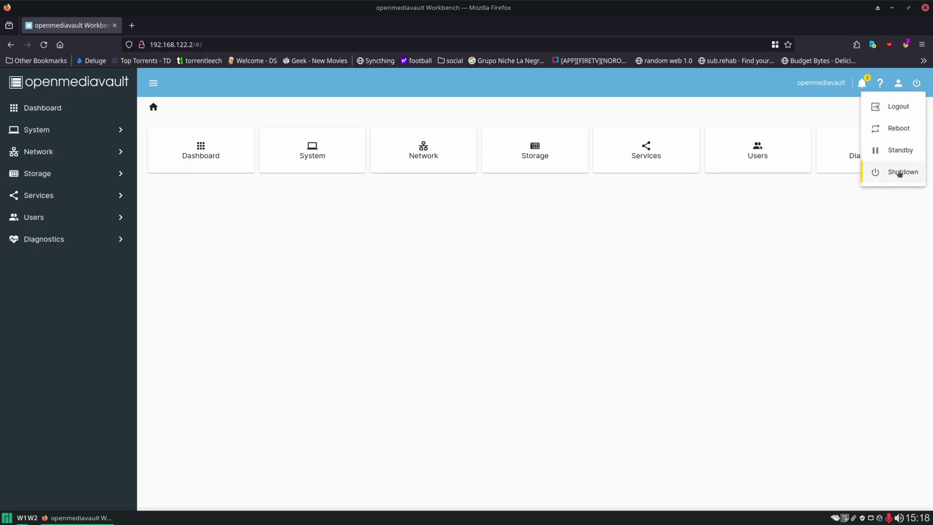
pyautogui.click(534, 298)
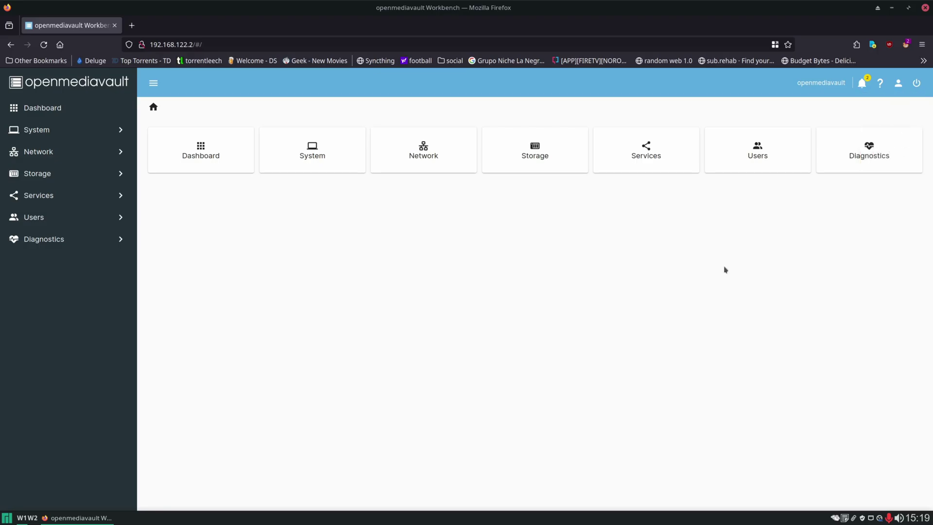
# Install all available package updates from System > Update Management > Updates, confirming the upgrade.
pyautogui.click(42, 132)
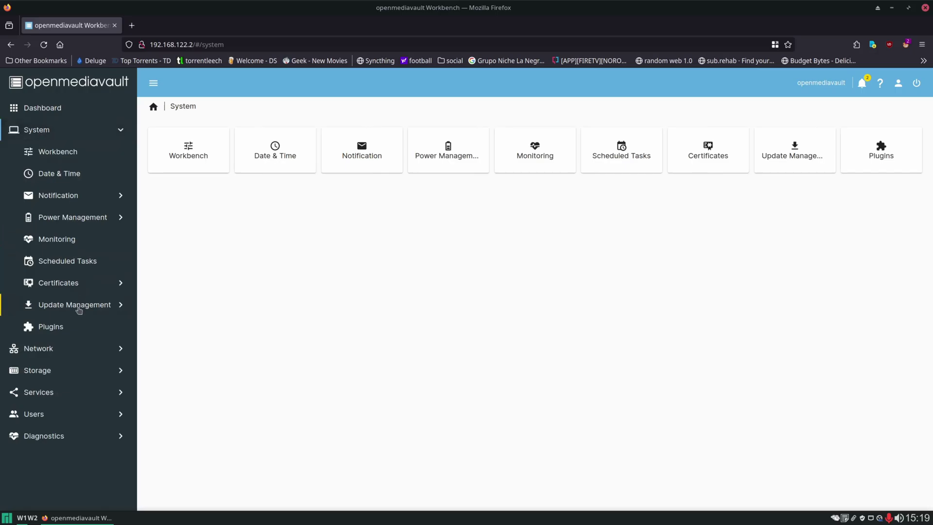
pyautogui.click(79, 306)
pyautogui.click(355, 154)
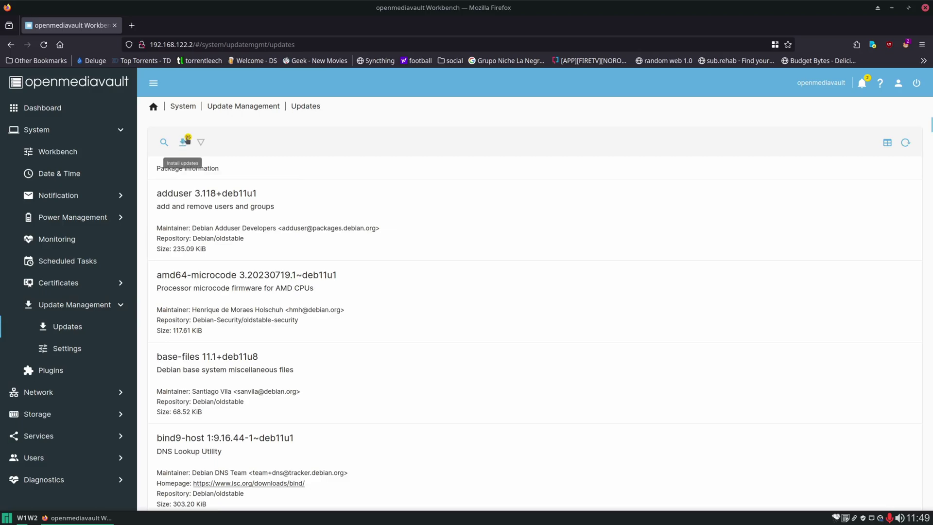
pyautogui.click(185, 143)
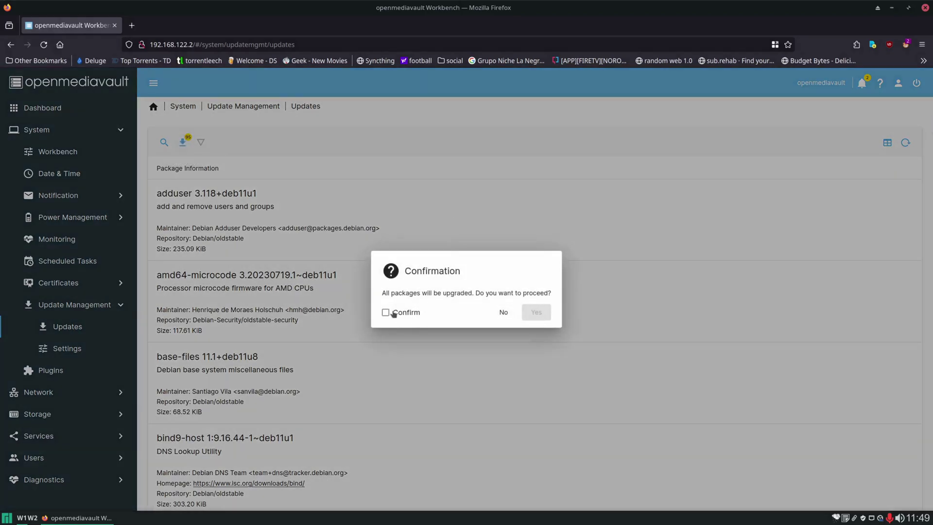
pyautogui.click(385, 313)
pyautogui.click(541, 315)
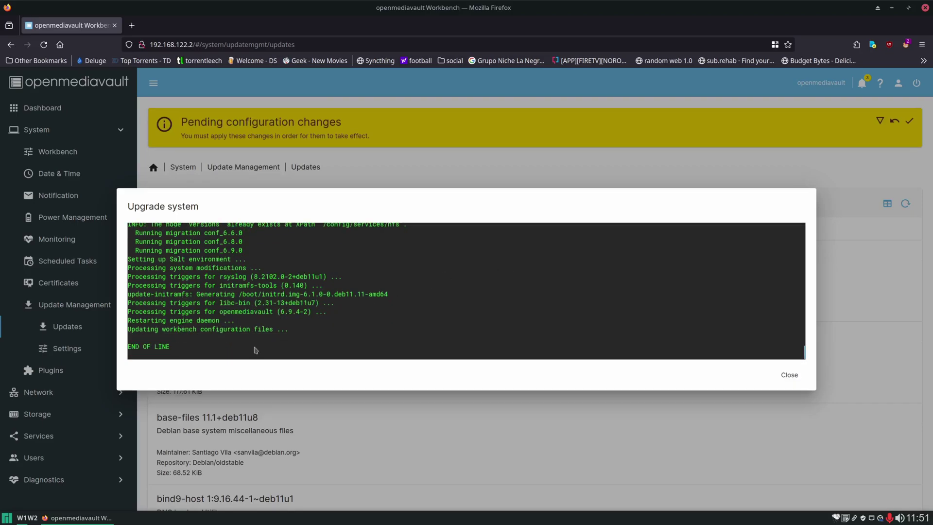
pyautogui.click(791, 374)
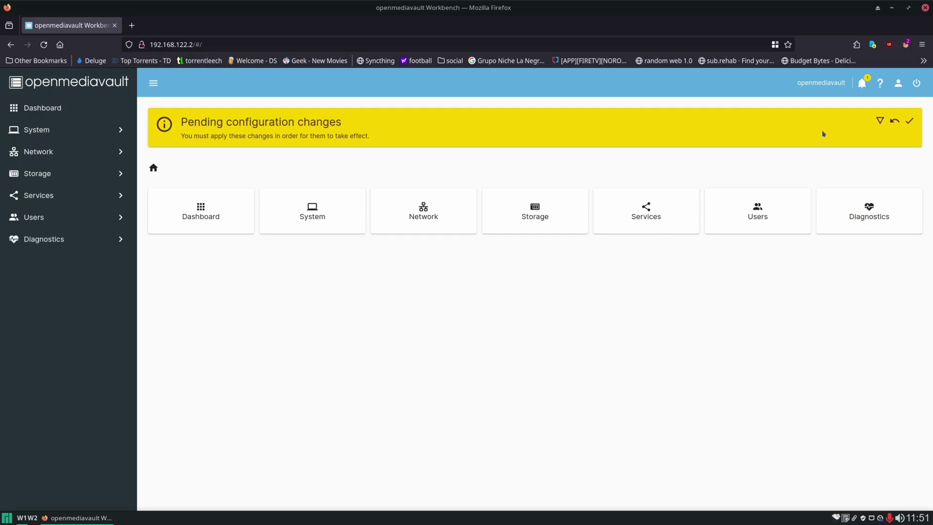
# Apply the pending apt, cpufrequtils, nfs, nginx and samba changes, then reload past the 503 error.
pyautogui.click(879, 121)
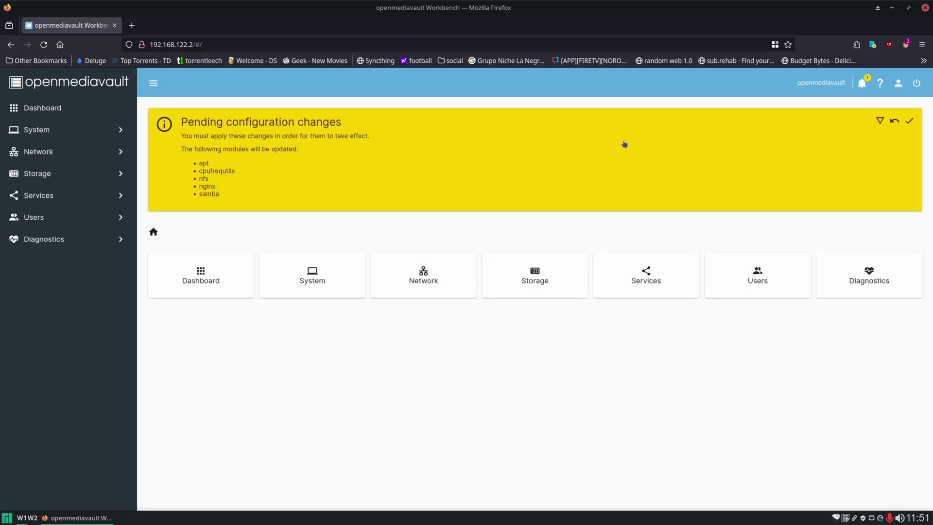
pyautogui.click(910, 122)
pyautogui.click(534, 312)
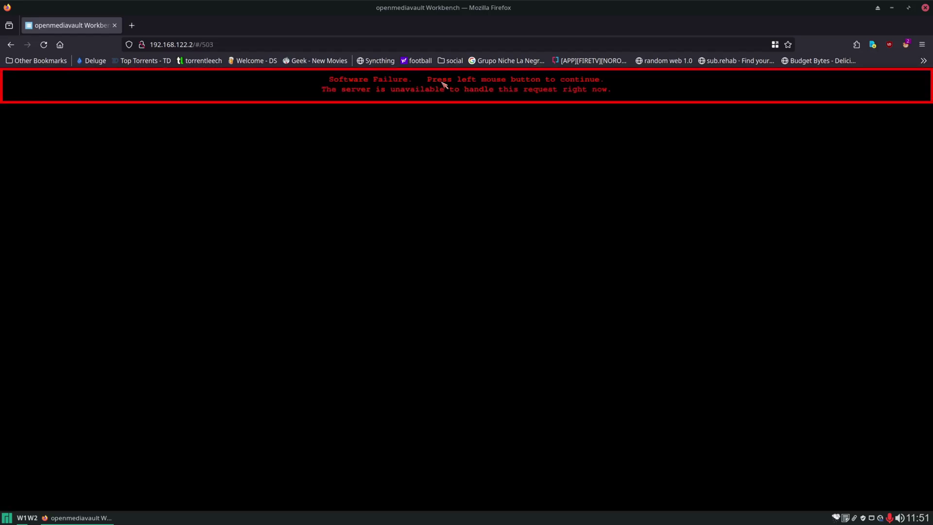
pyautogui.click(503, 213)
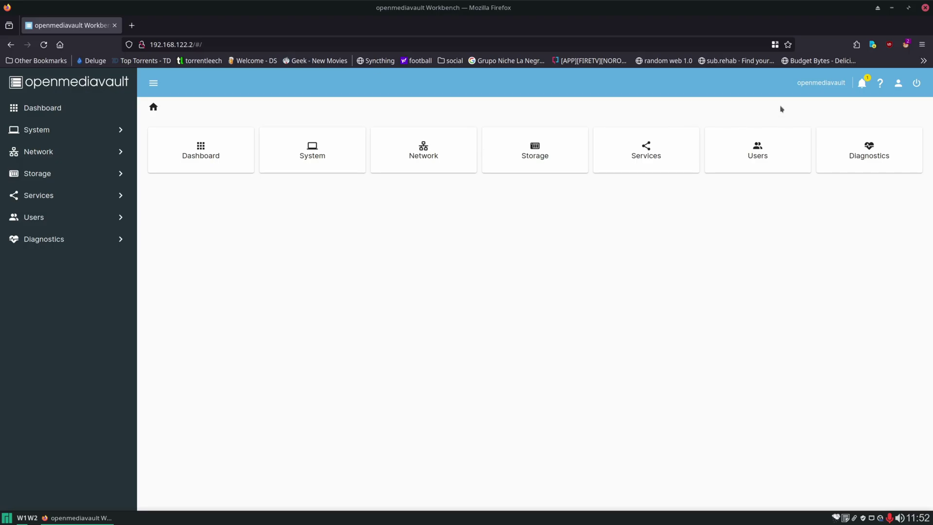
# Check the notifications for the System restart required message.
pyautogui.click(861, 83)
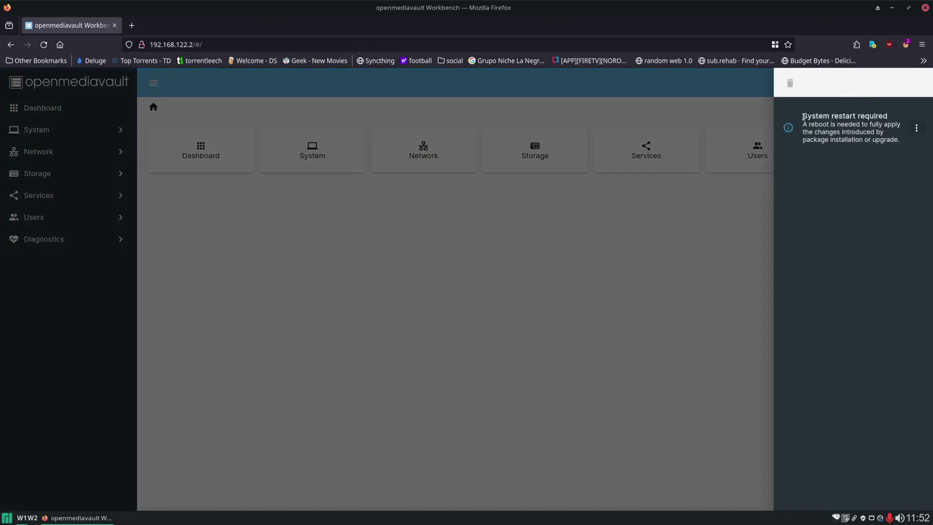
pyautogui.moveTo(803, 115); pyautogui.dragTo(887, 116)
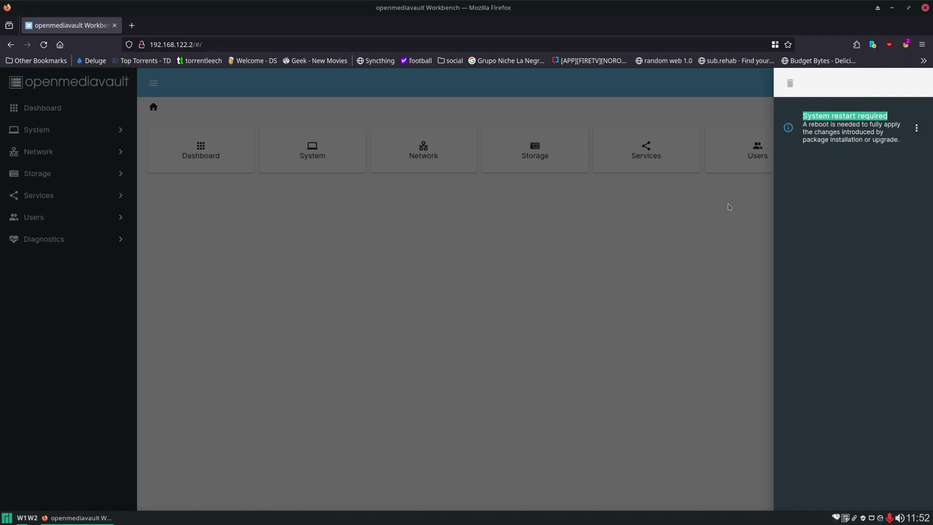
pyautogui.click(725, 217)
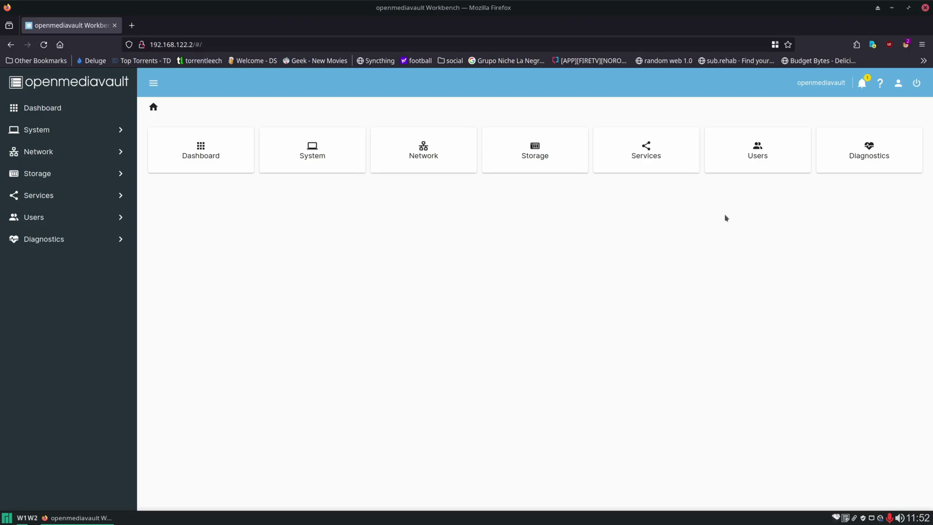
# Reboot the NAS from the power menu, confirming the restart.
pyautogui.click(917, 84)
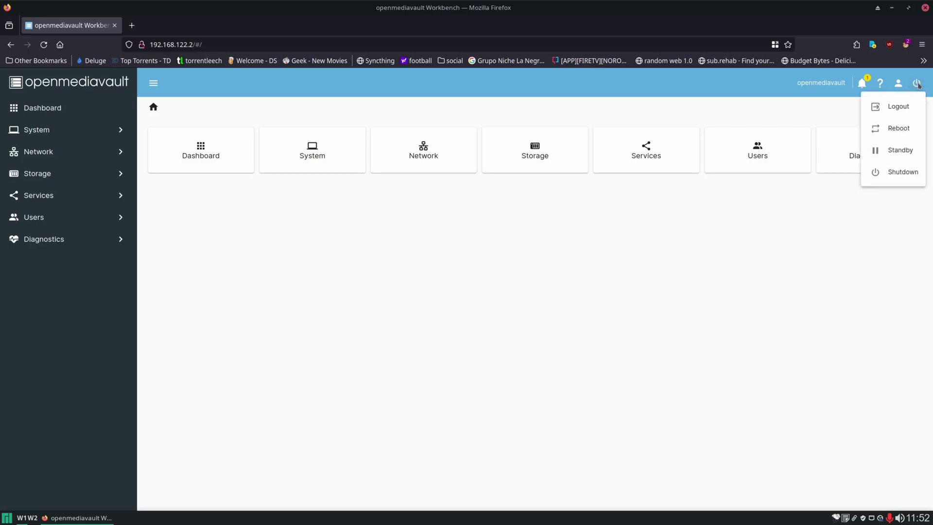
pyautogui.click(899, 127)
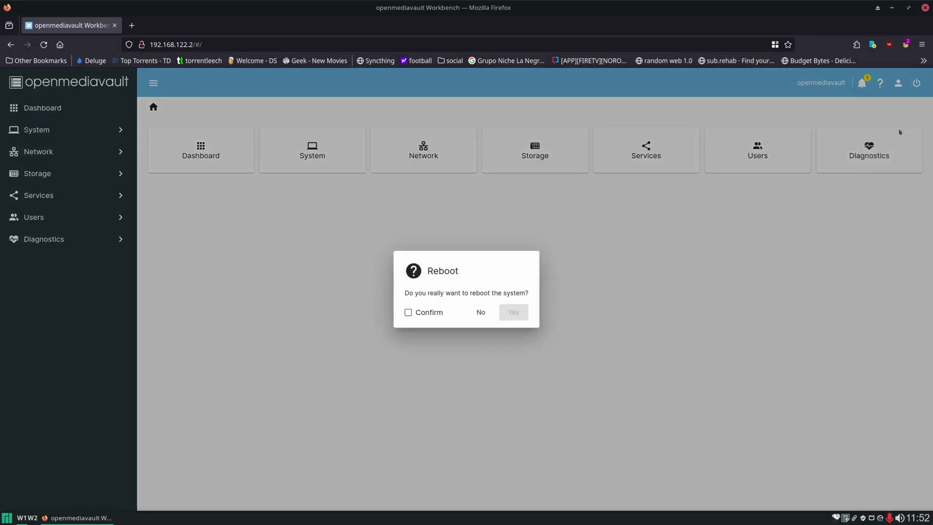
pyautogui.click(409, 313)
pyautogui.click(513, 313)
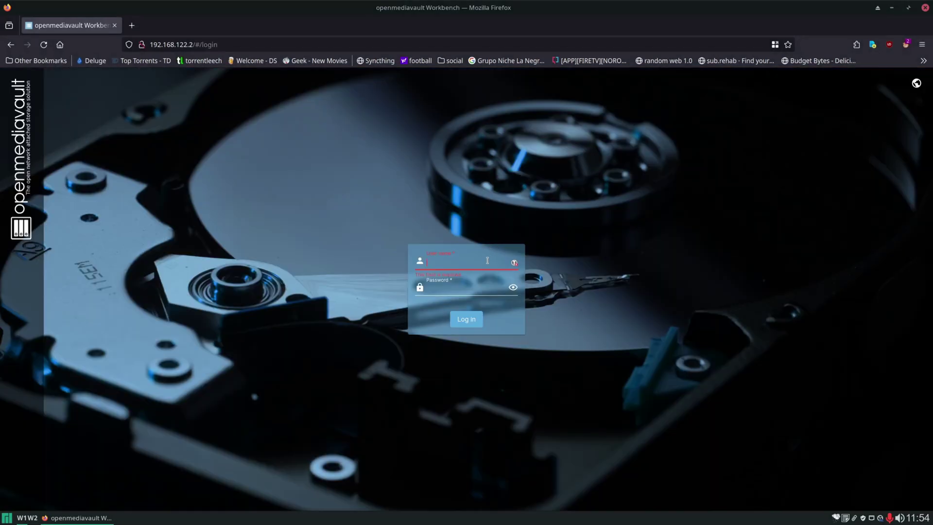
# Sign back in as admin with the account password.
pyautogui.press('Tab')
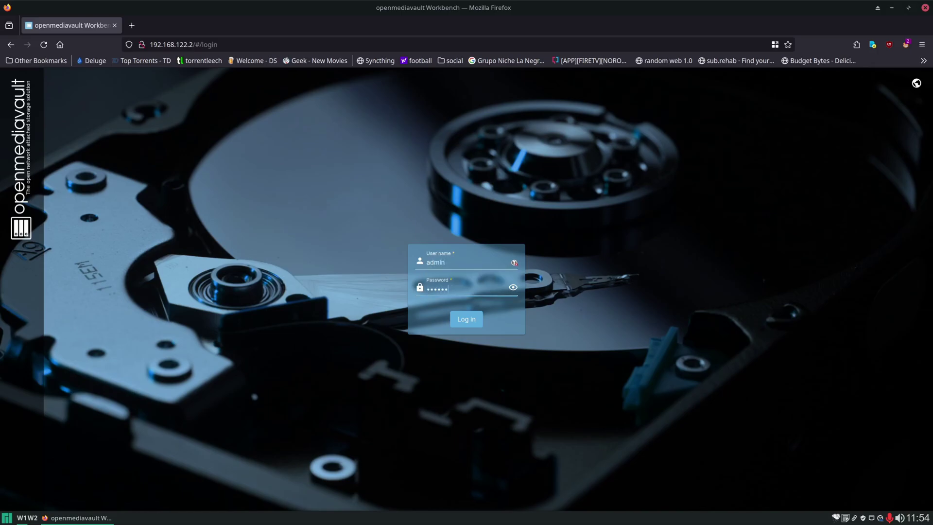
pyautogui.press('Return')
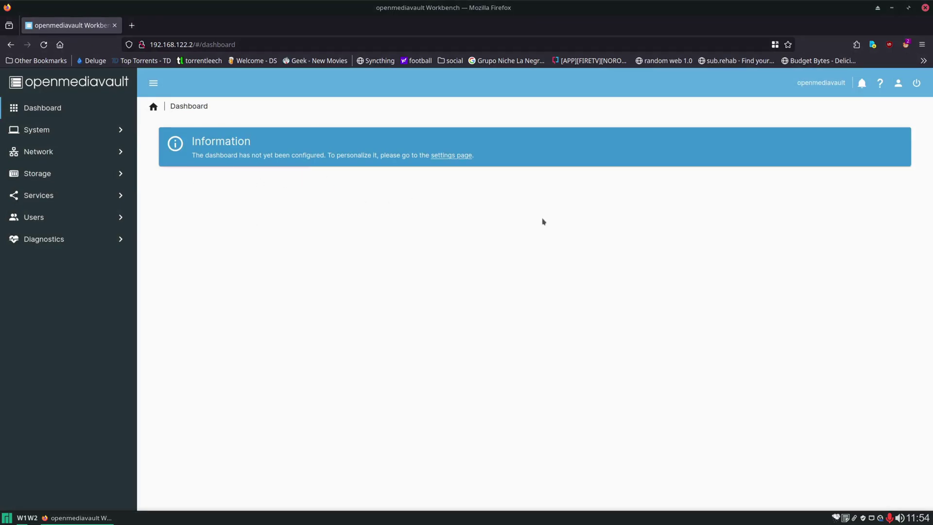
# Enable the CPU, File Systems table, Load Average, Memory, System Information and S.M.A.R.T. widgets and save.
pyautogui.click(452, 155)
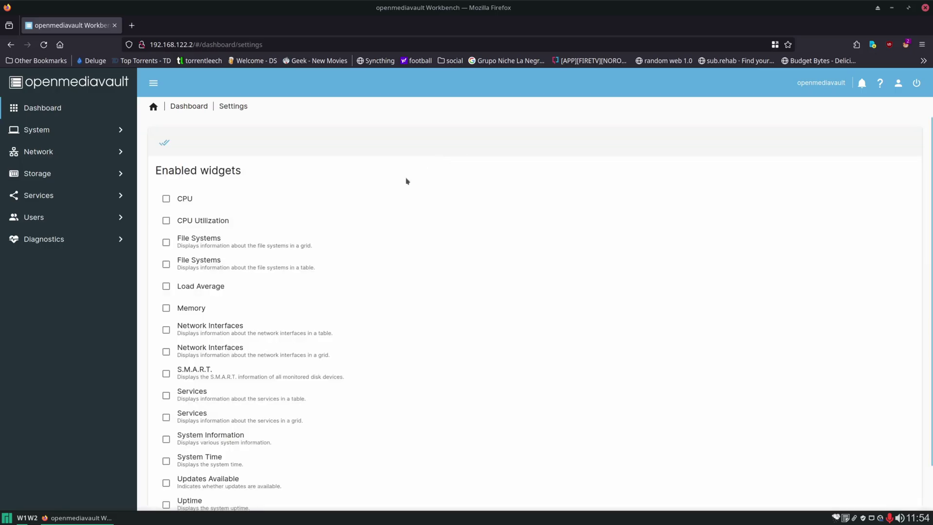
pyautogui.click(167, 200)
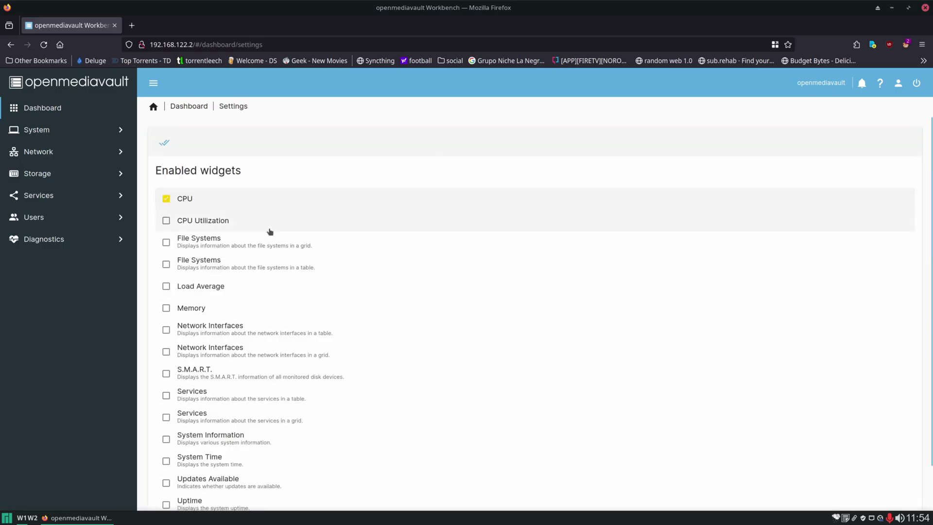
pyautogui.scroll(-1, 262, 234)
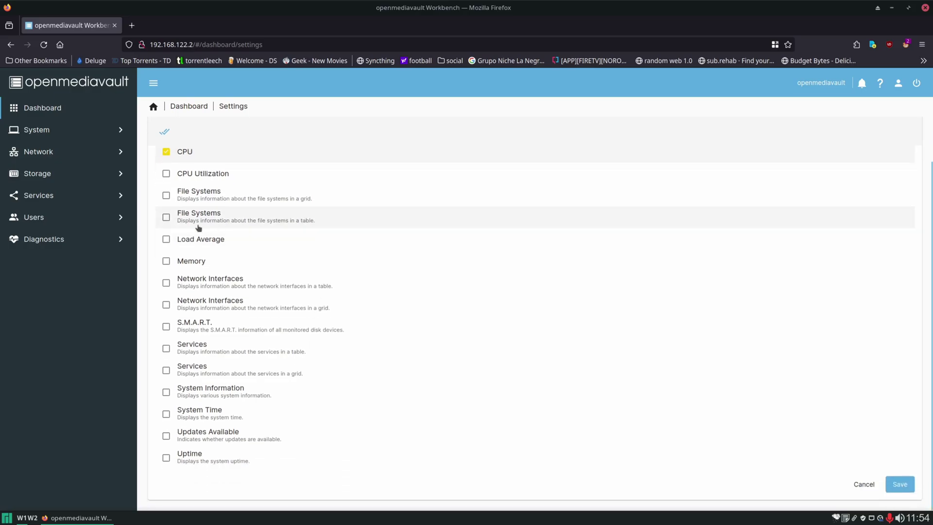
pyautogui.click(166, 217)
pyautogui.click(189, 245)
pyautogui.click(184, 261)
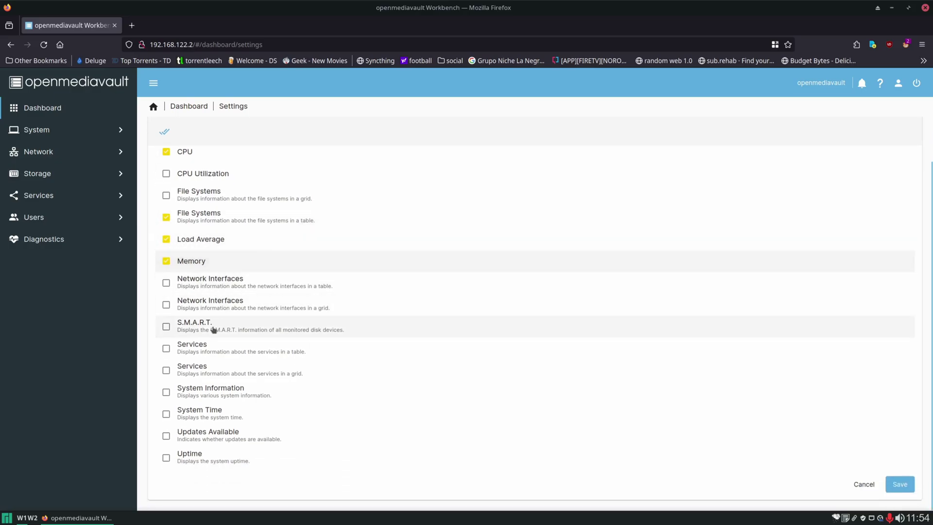
pyautogui.click(188, 389)
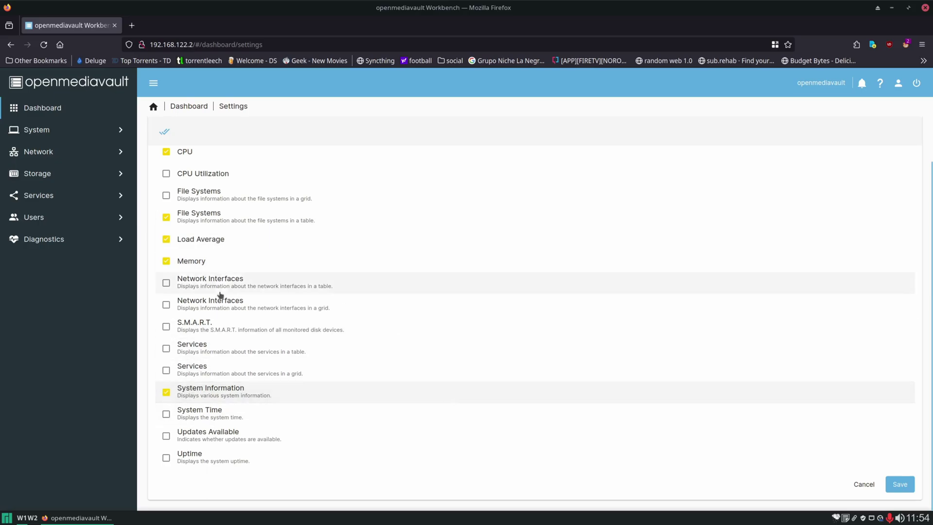
pyautogui.moveTo(198, 323); pyautogui.dragTo(205, 323)
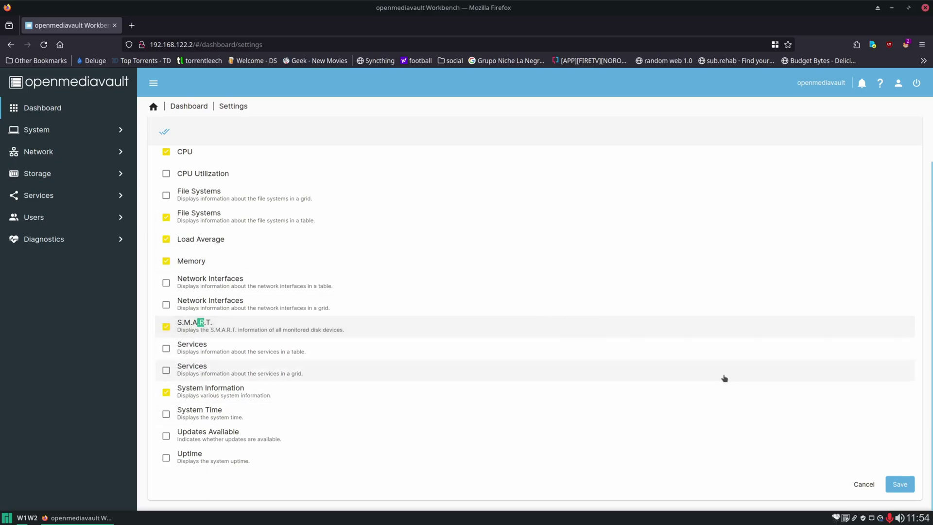
pyautogui.click(900, 484)
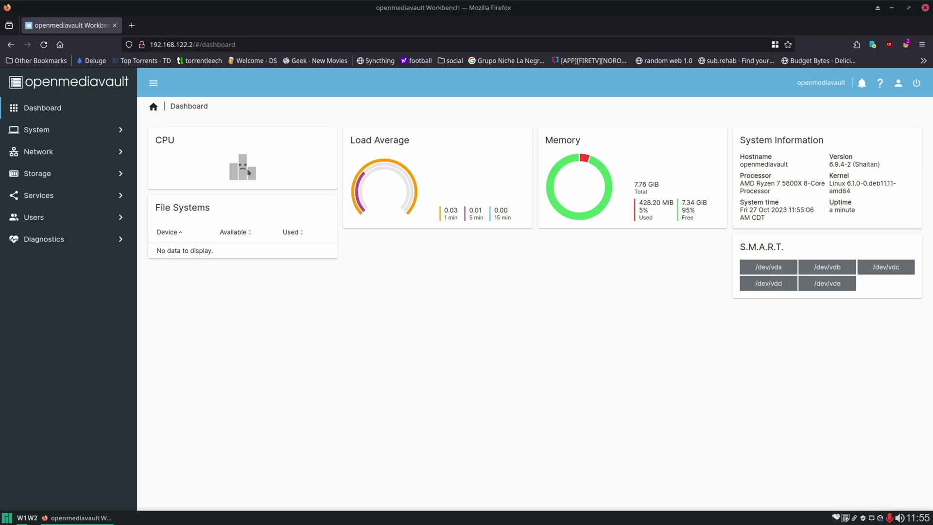
# Dismiss the error and reload the web interface.
pyautogui.click(82, 175)
pyautogui.click(495, 127)
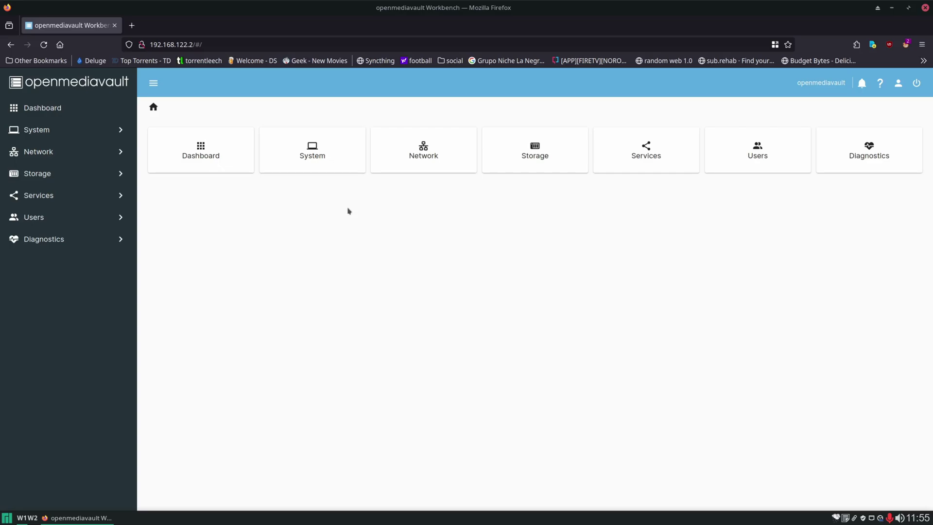
pyautogui.press('F5')
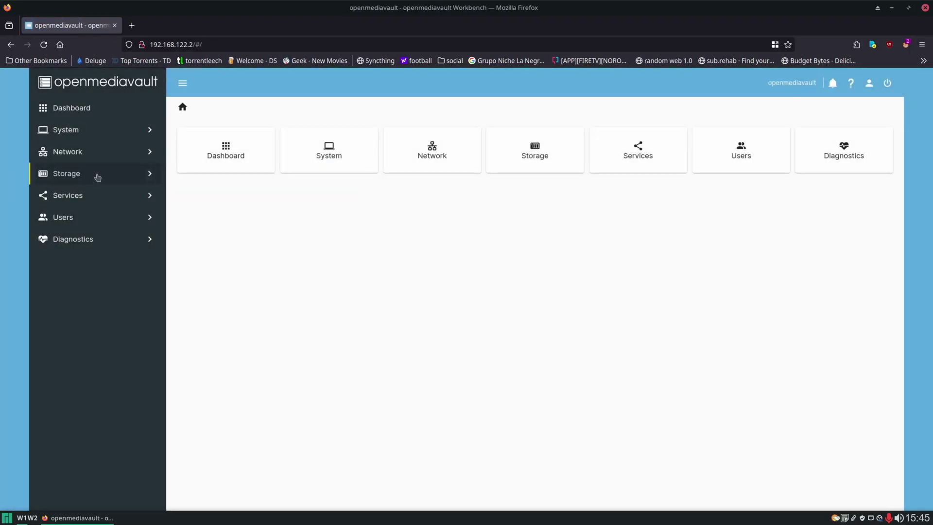
# Quick-wipe /dev/vdb from Storage > Disks, confirming the wipe and closing the output.
pyautogui.click(96, 177)
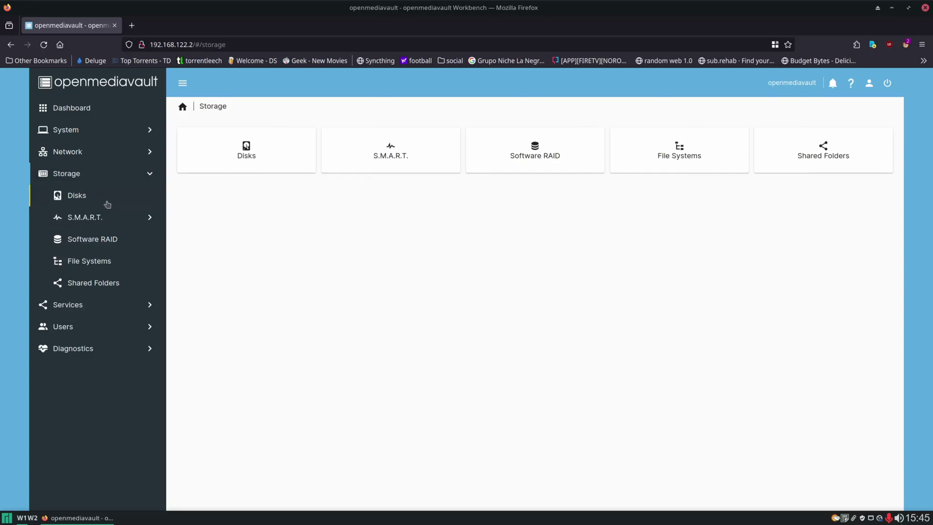
pyautogui.click(94, 198)
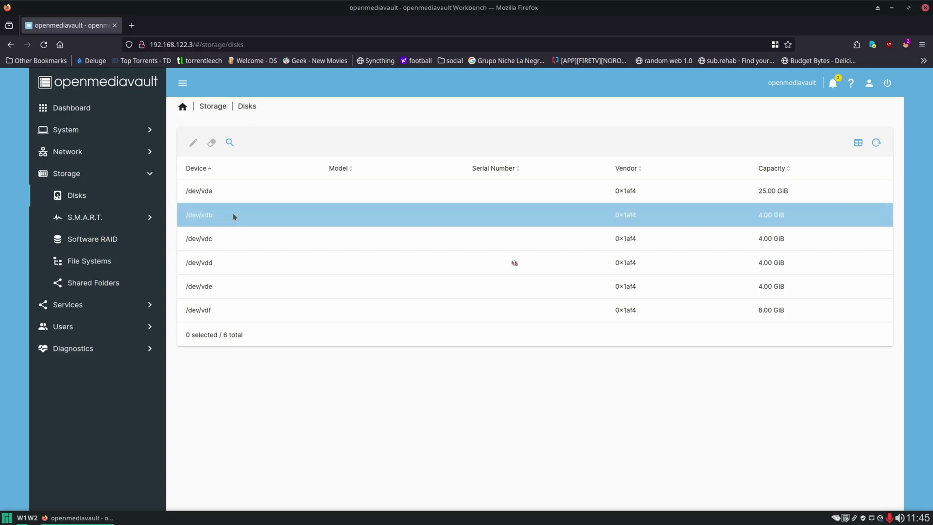
pyautogui.click(212, 215)
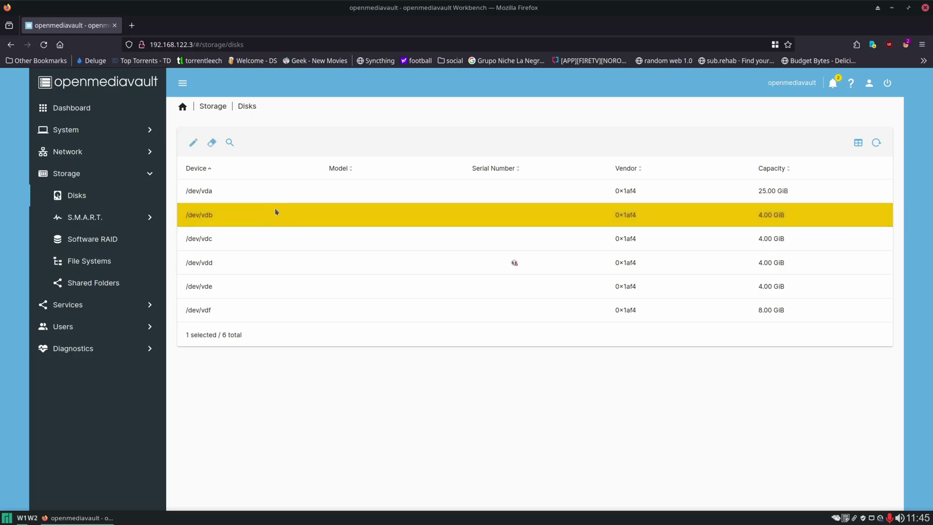
pyautogui.click(212, 143)
pyautogui.click(388, 312)
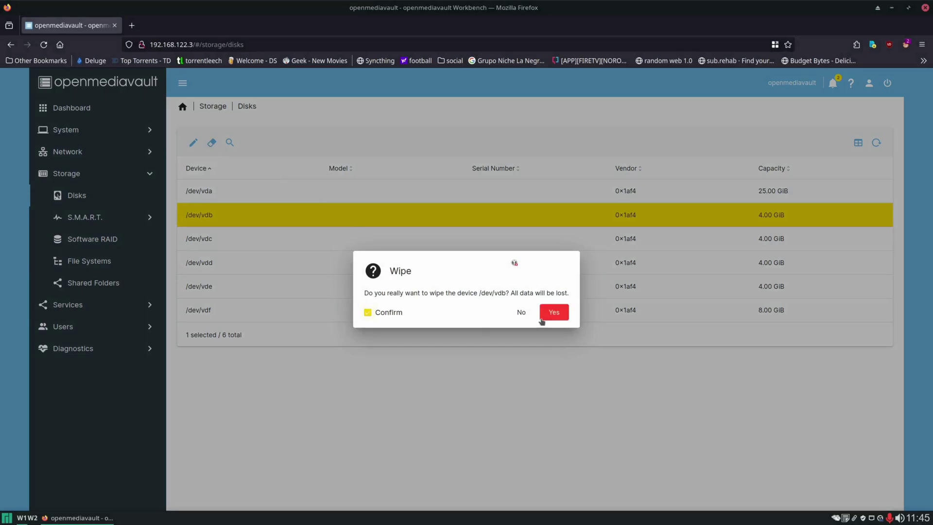
pyautogui.click(555, 312)
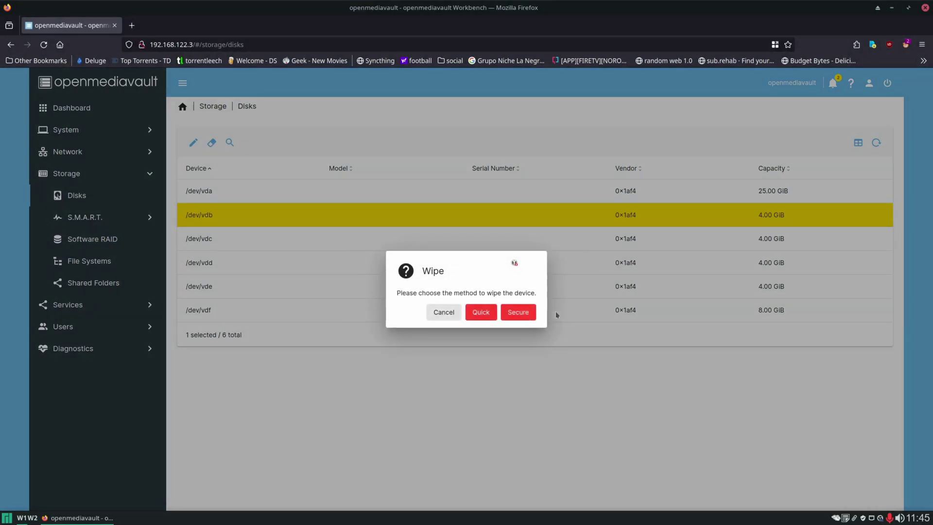
pyautogui.click(484, 315)
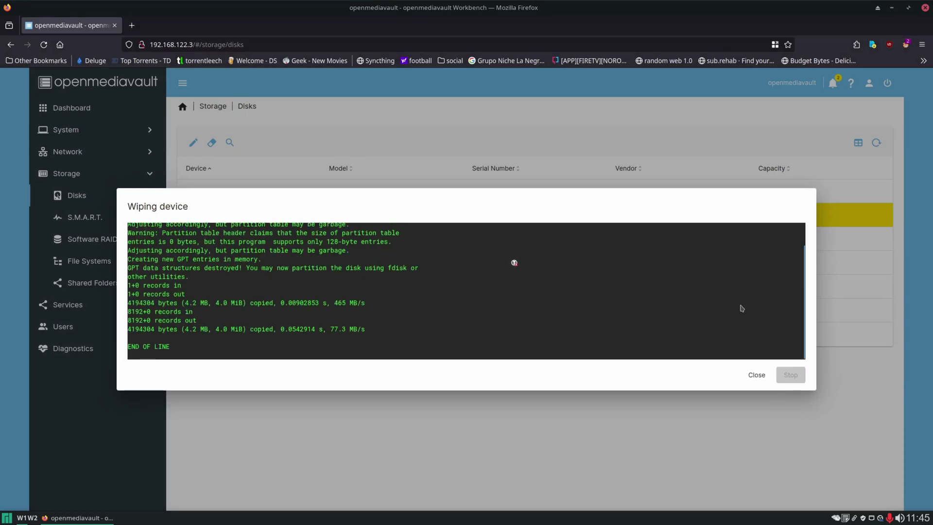
pyautogui.click(756, 374)
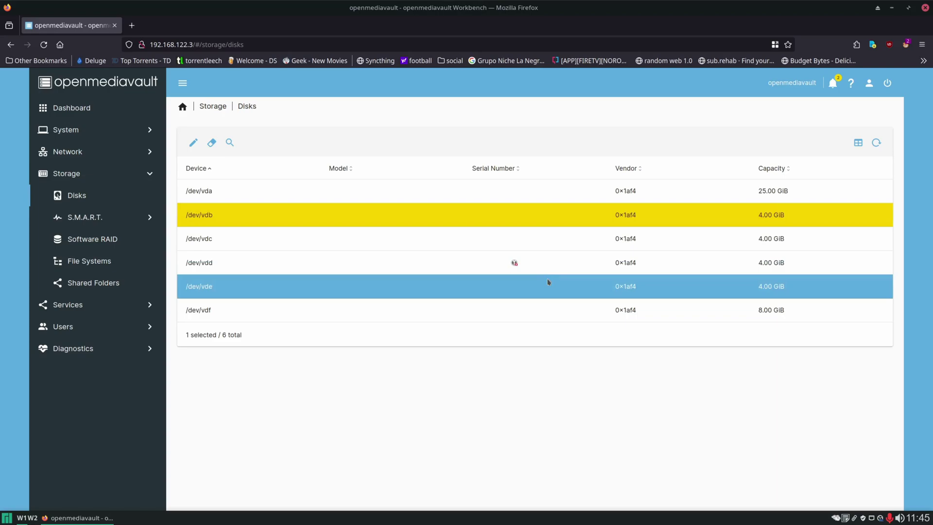
pyautogui.click(349, 189)
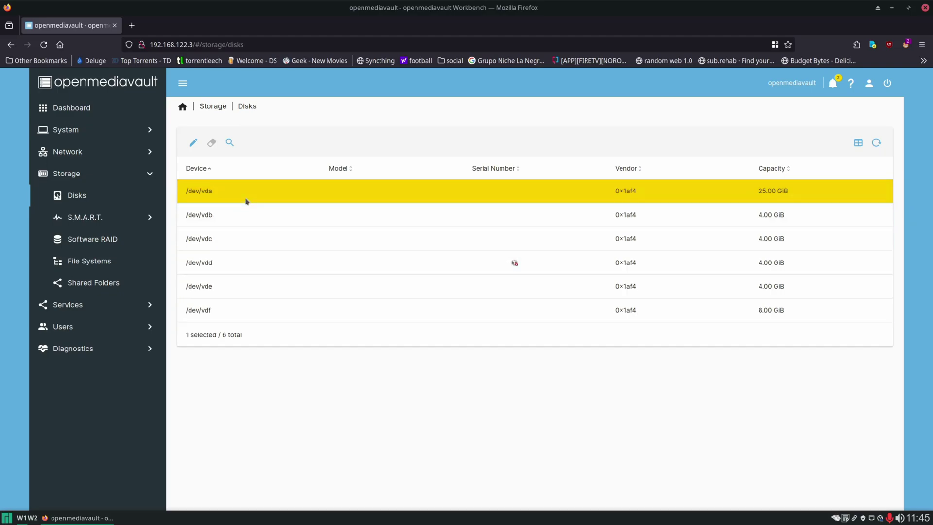
# Open Storage > File Systems and browse the list of file system types to create.
pyautogui.click(89, 261)
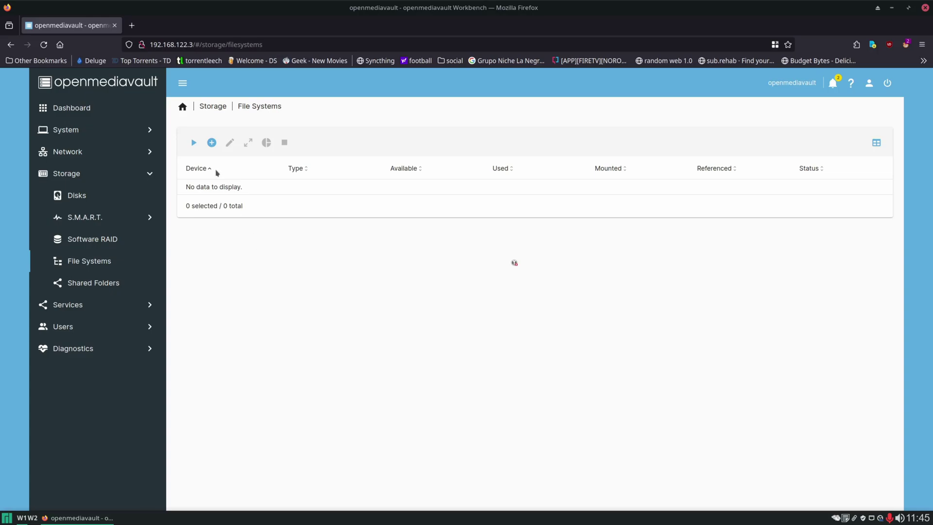
pyautogui.click(212, 143)
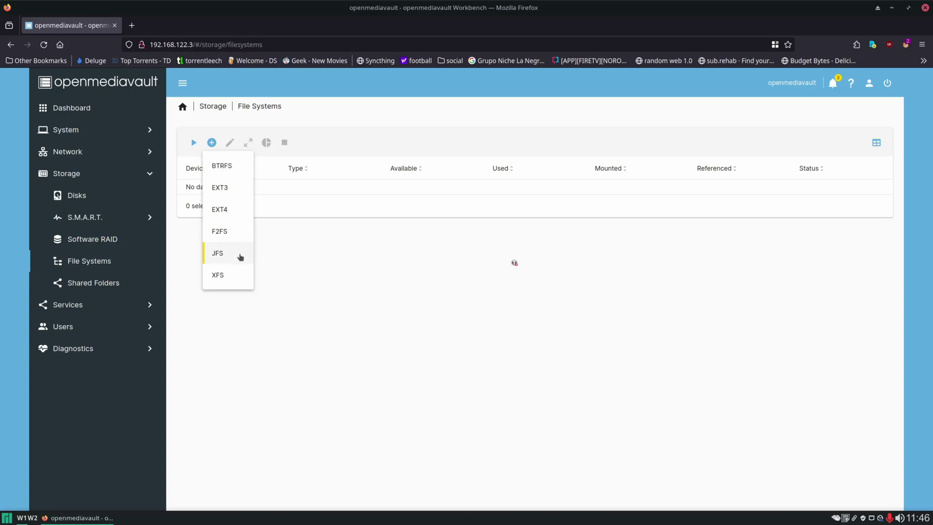
pyautogui.click(347, 257)
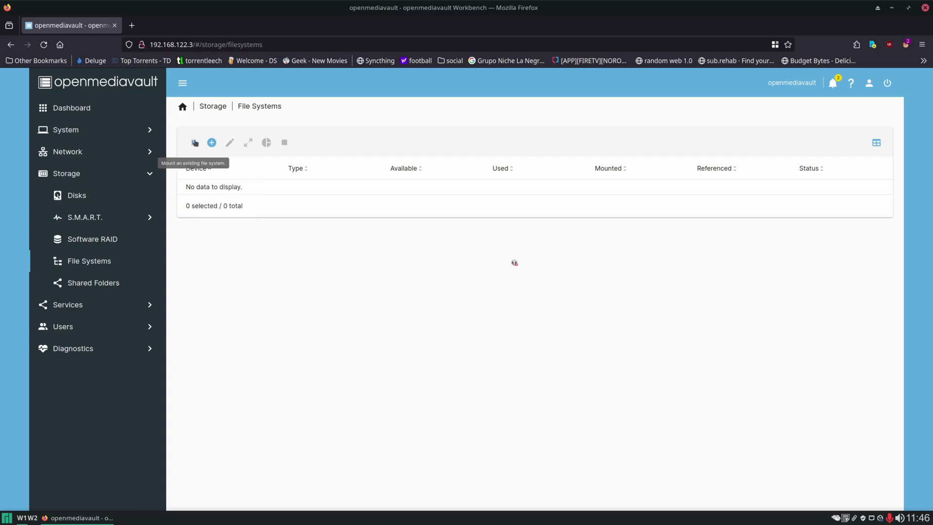
# Open the Mount form, leave the file system unselected, and cancel it.
pyautogui.click(193, 143)
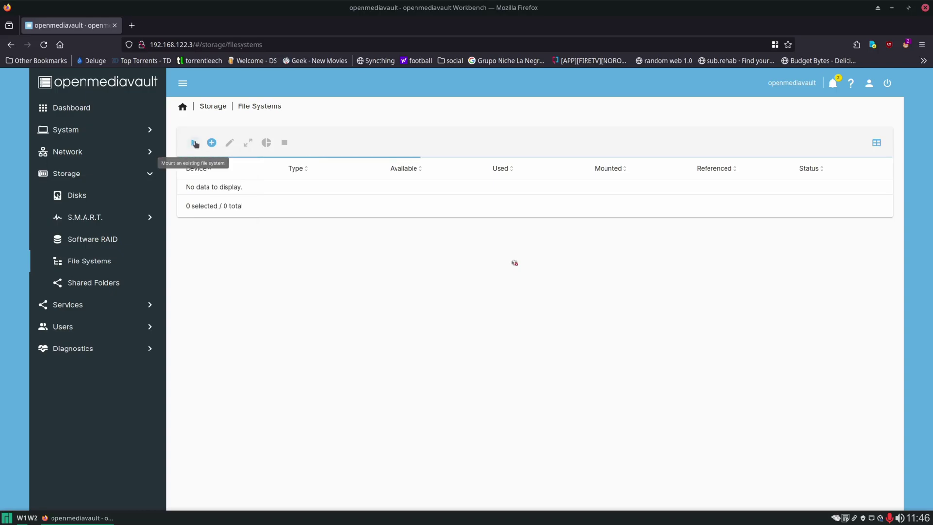
pyautogui.click(306, 147)
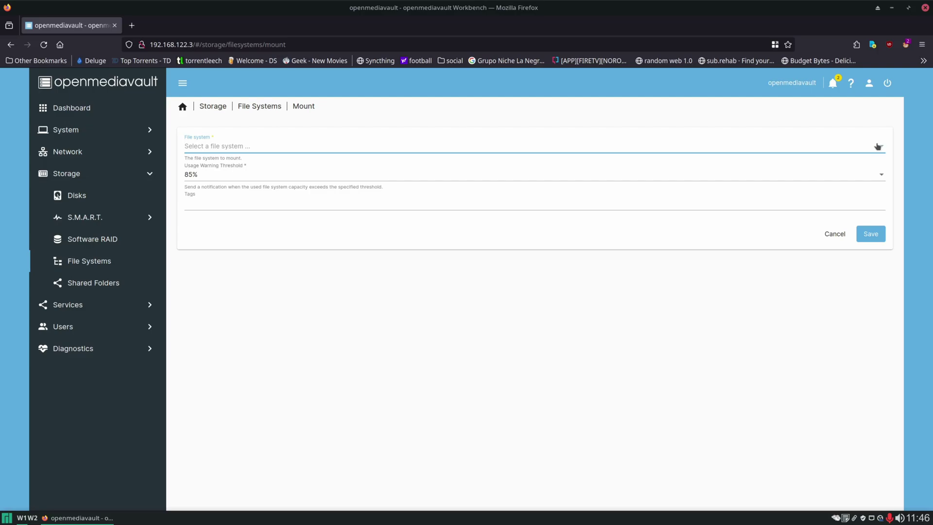
pyautogui.click(836, 242)
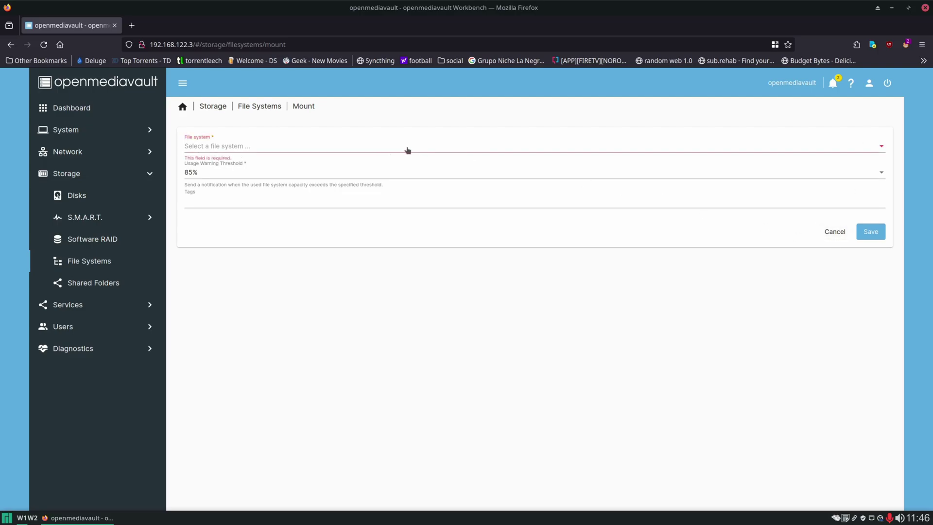
pyautogui.click(833, 232)
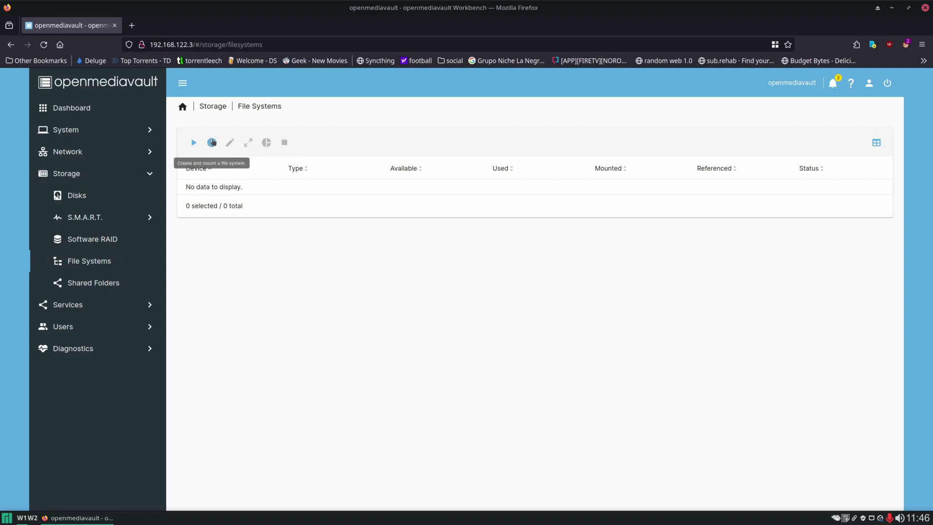
pyautogui.click(212, 141)
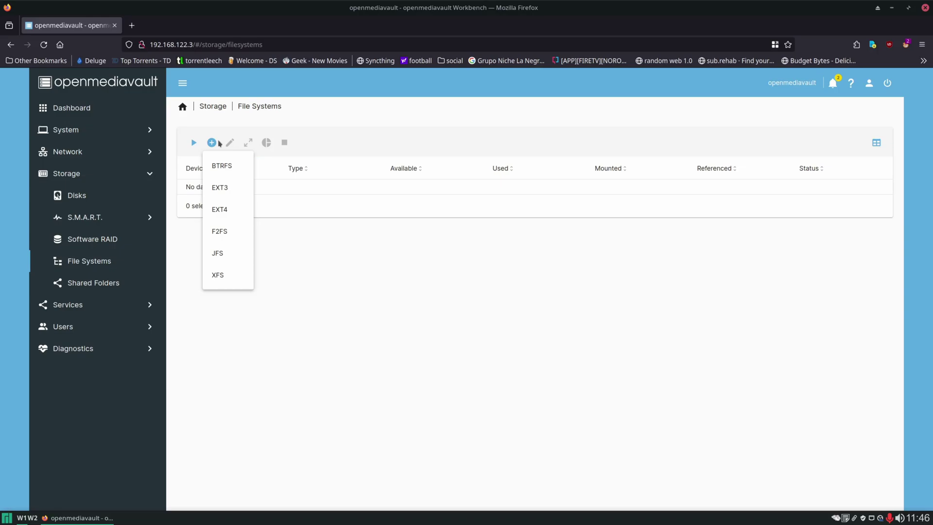
pyautogui.click(225, 169)
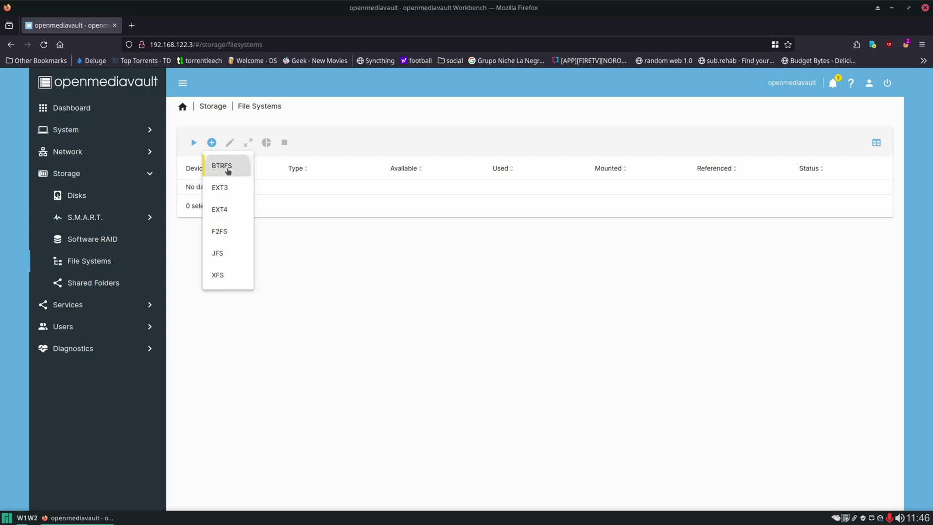
pyautogui.click(243, 211)
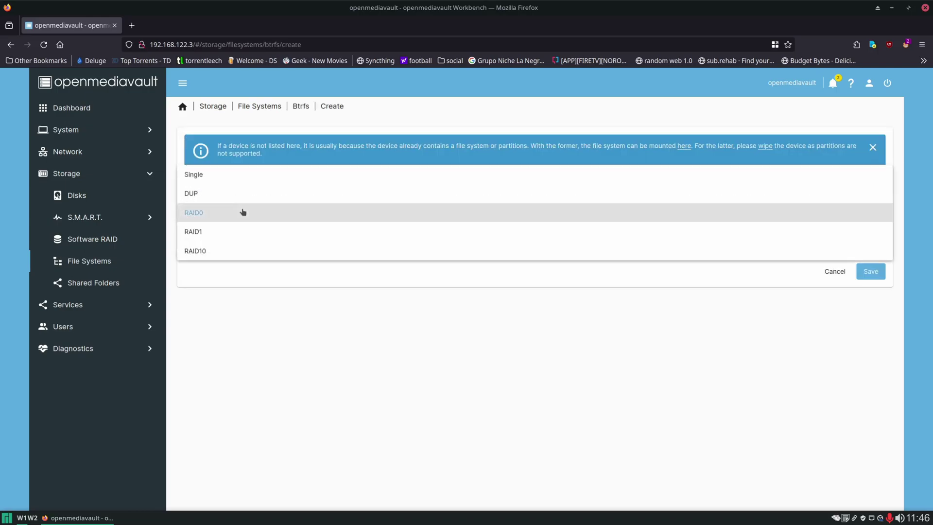
pyautogui.click(247, 232)
pyautogui.click(250, 212)
pyautogui.click(248, 235)
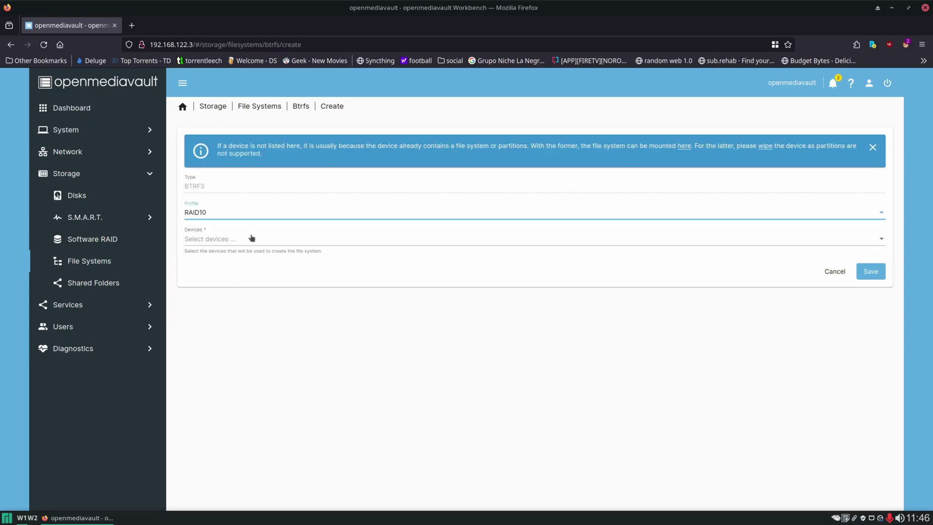
pyautogui.click(251, 238)
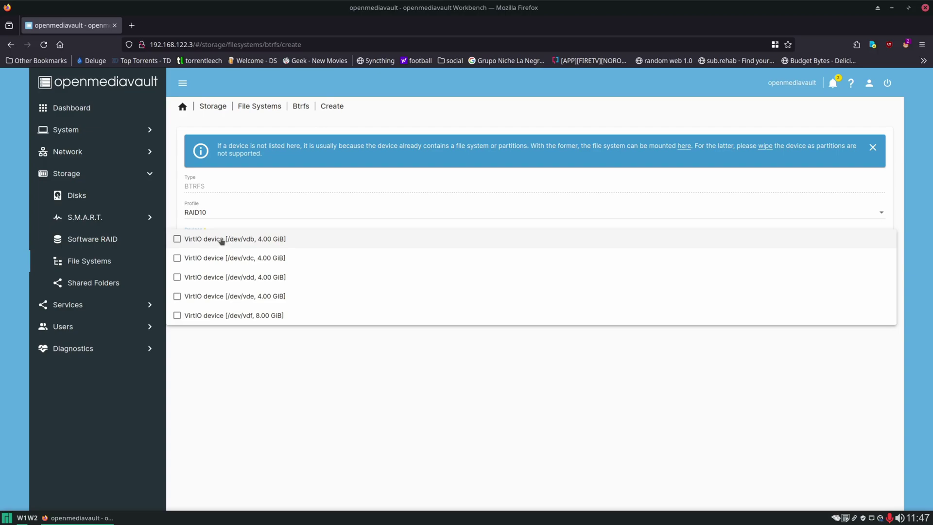
pyautogui.click(209, 239)
pyautogui.click(212, 258)
pyautogui.click(208, 277)
pyautogui.click(213, 297)
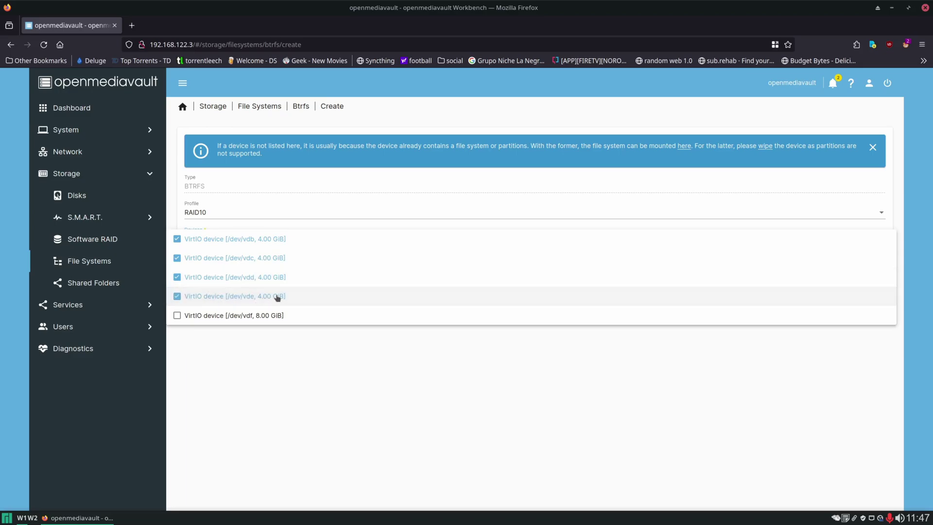
pyautogui.click(350, 375)
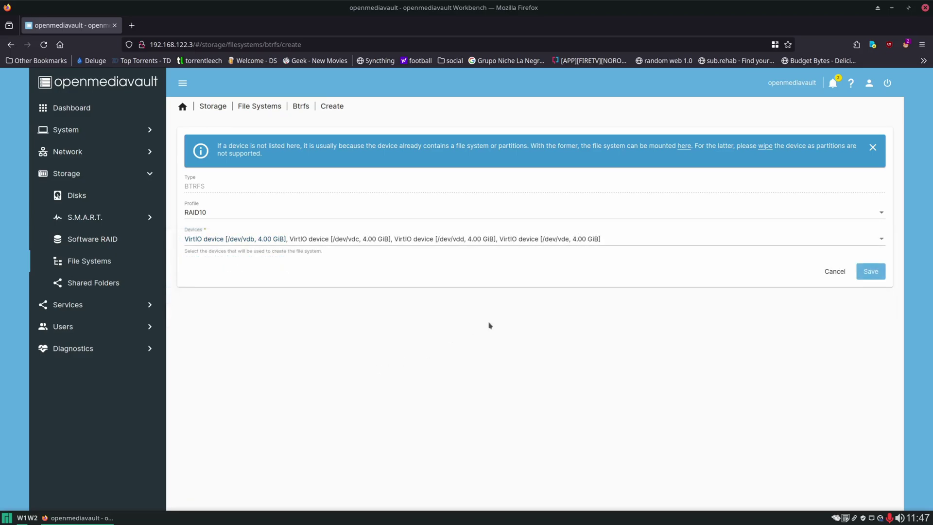
pyautogui.click(829, 273)
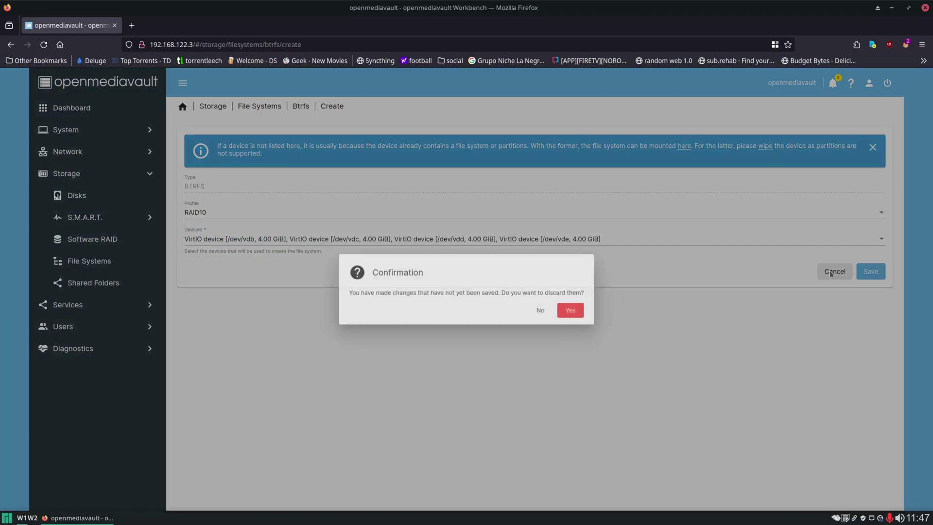
pyautogui.click(582, 314)
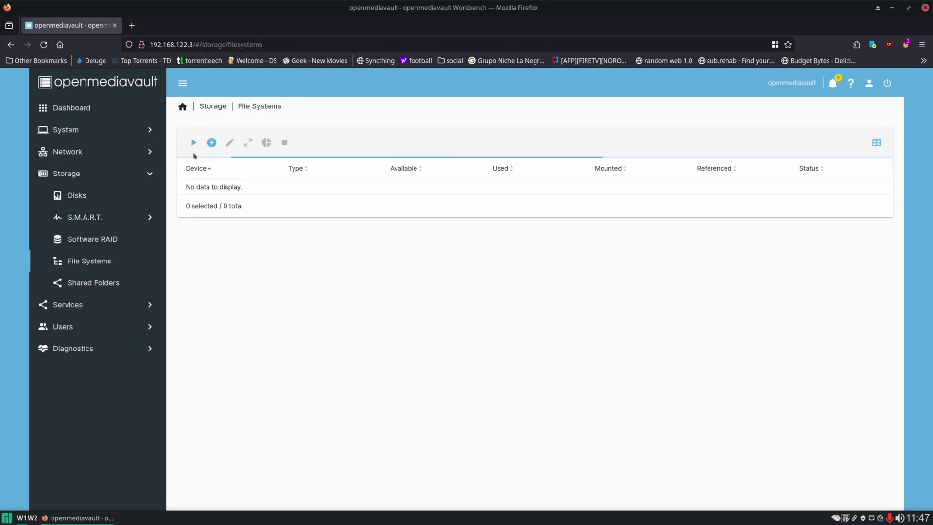
pyautogui.click(210, 142)
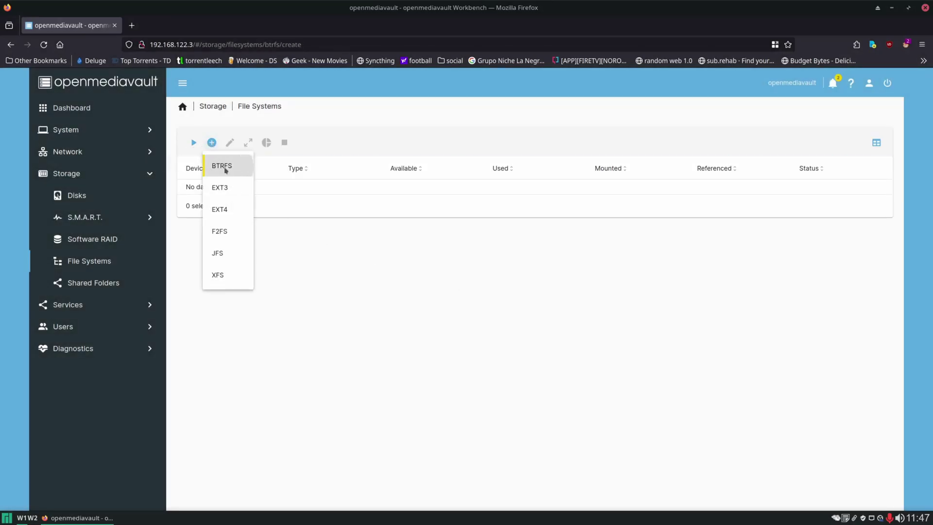
pyautogui.click(224, 166)
pyautogui.click(250, 213)
pyautogui.click(240, 175)
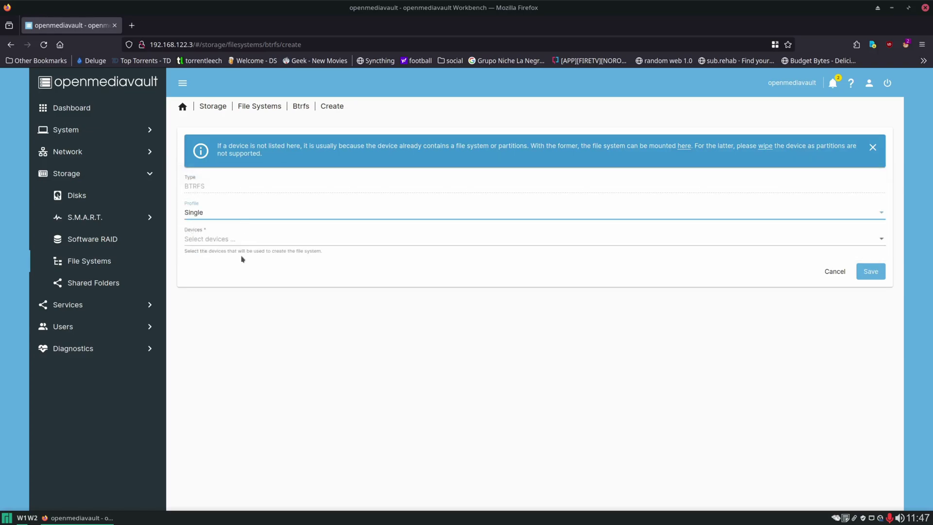
pyautogui.click(243, 241)
pyautogui.click(235, 315)
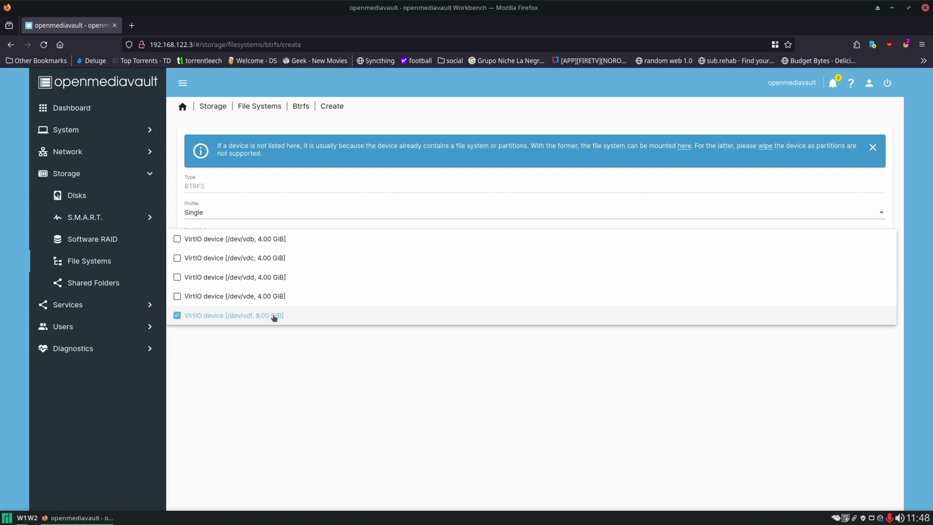
pyautogui.click(353, 359)
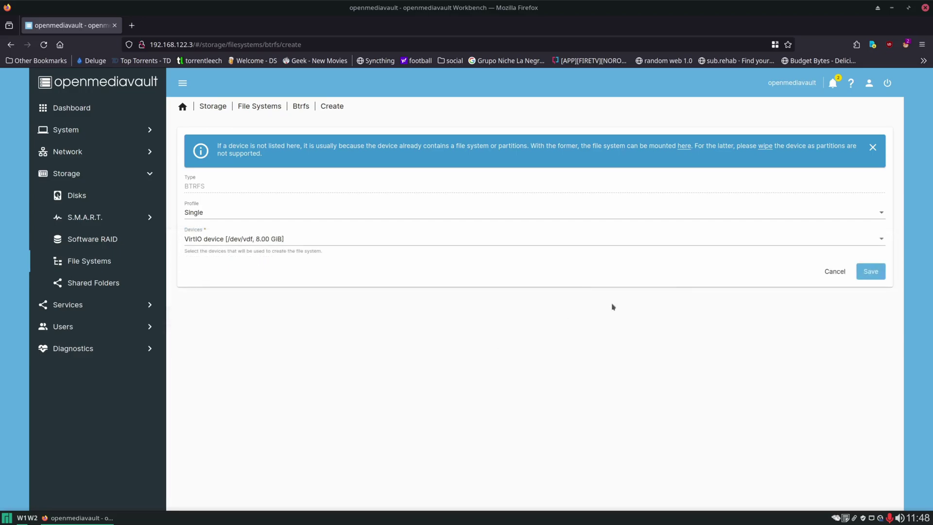
pyautogui.click(837, 271)
pyautogui.click(580, 312)
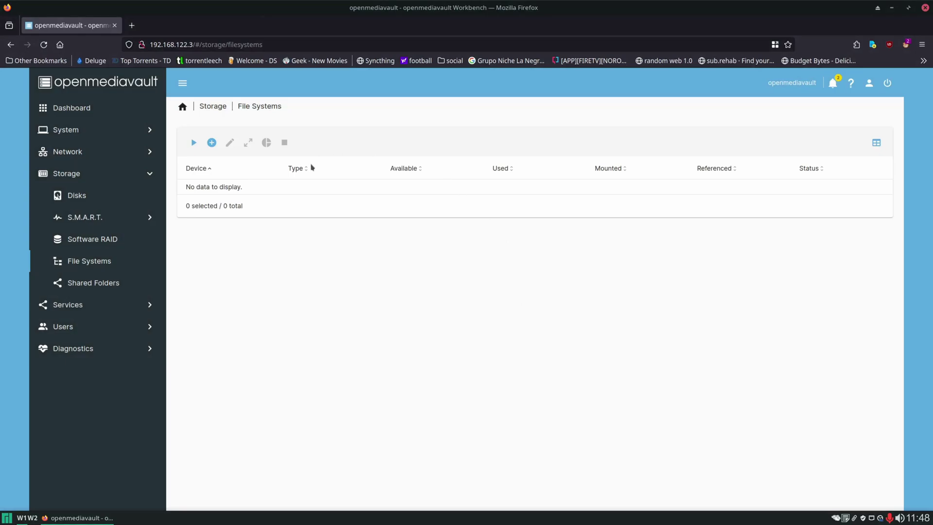
# Create an EXT4 file system on /dev/vdb and close the creation log.
pyautogui.click(211, 142)
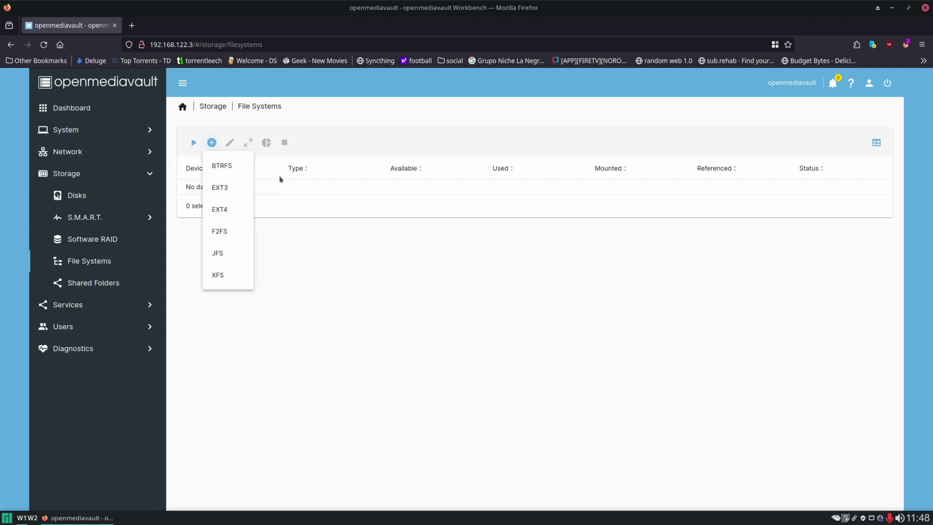
pyautogui.click(240, 210)
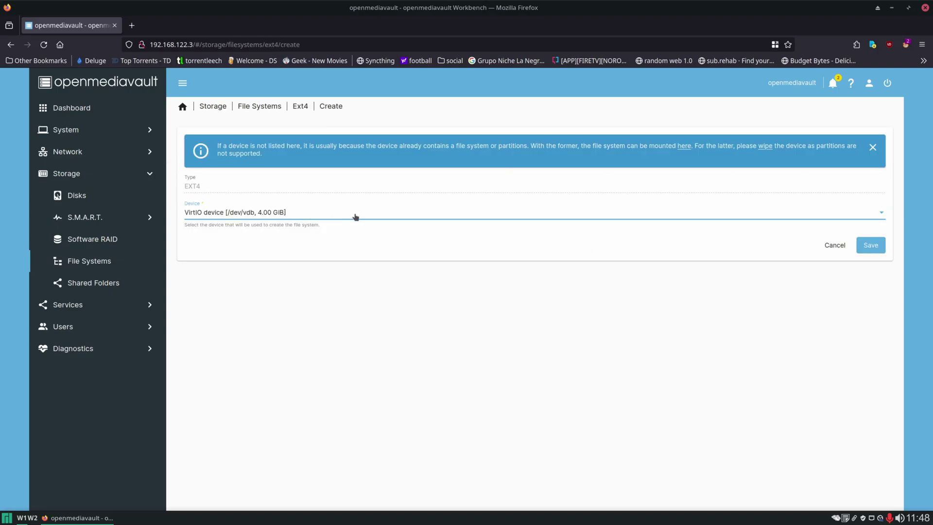
pyautogui.click(457, 212)
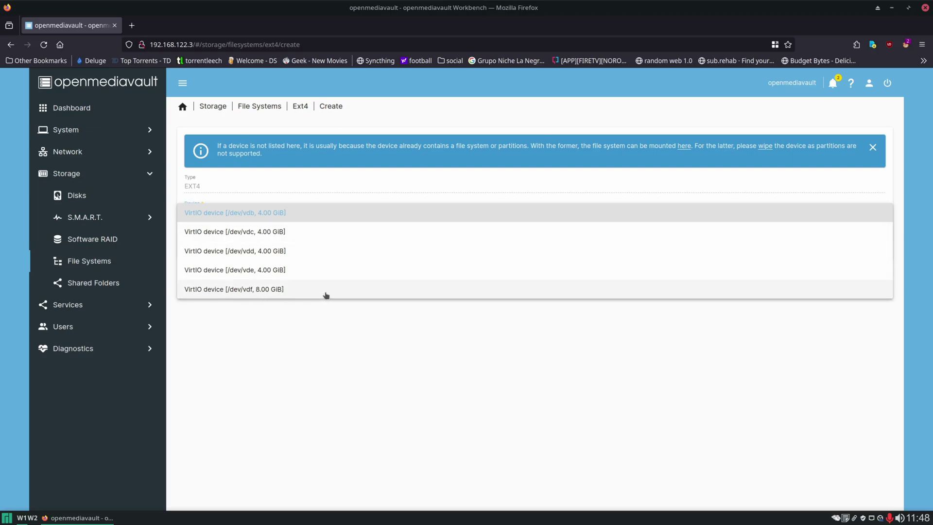
pyautogui.click(355, 317)
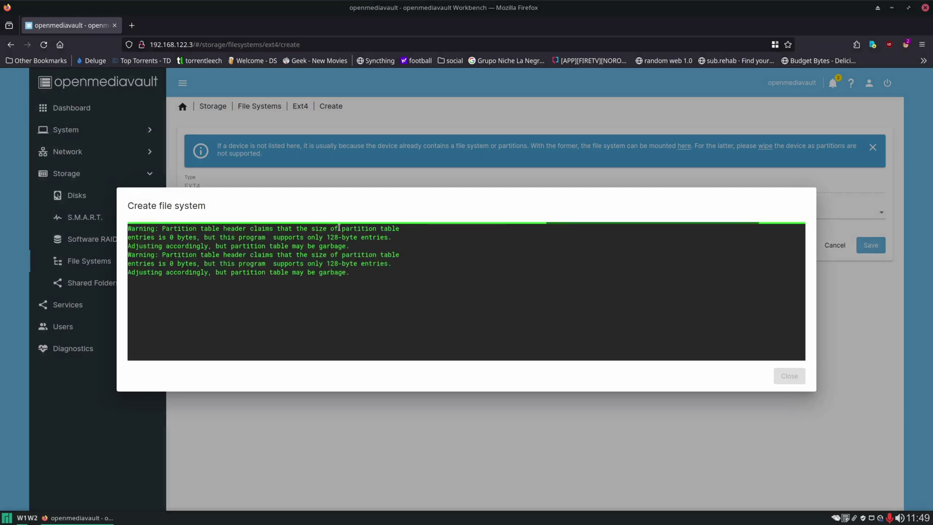
pyautogui.click(789, 375)
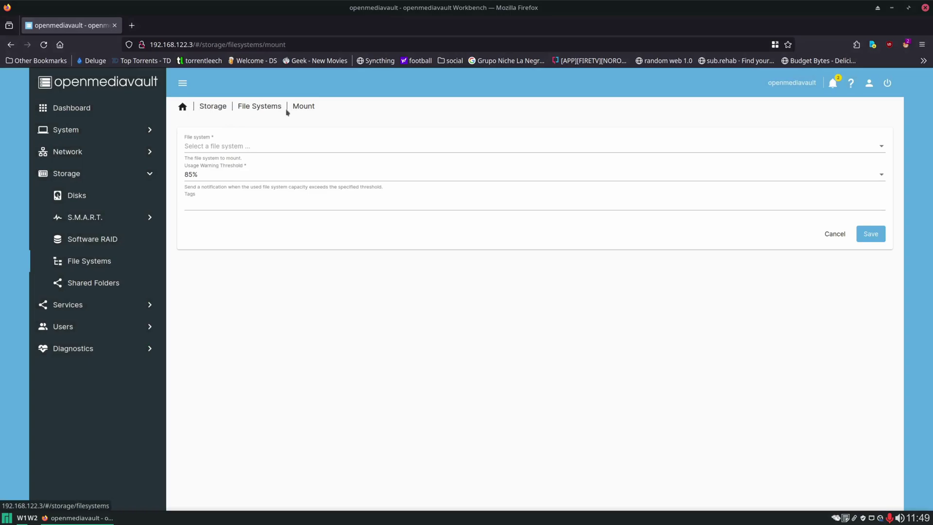
# Mount /dev/vdb1 by choosing it in the Mount form and saving.
pyautogui.click(251, 146)
pyautogui.click(265, 152)
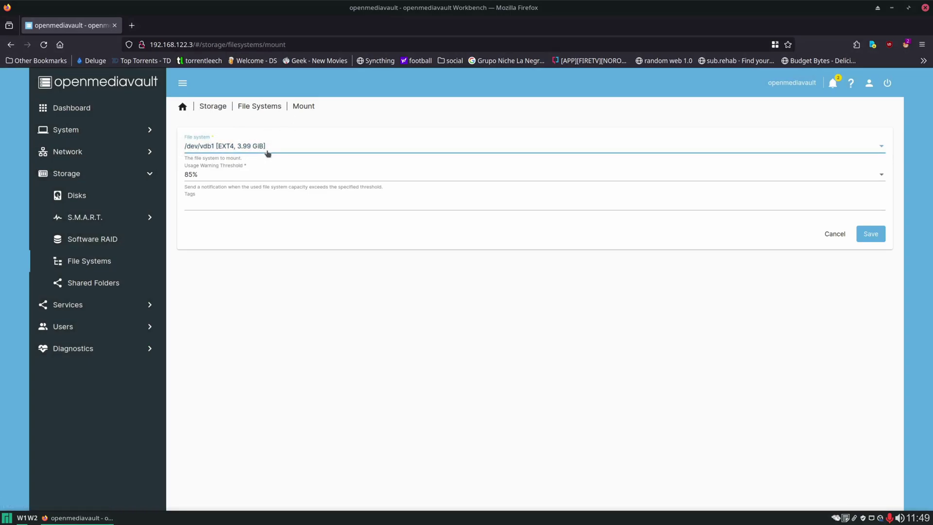
pyautogui.click(421, 119)
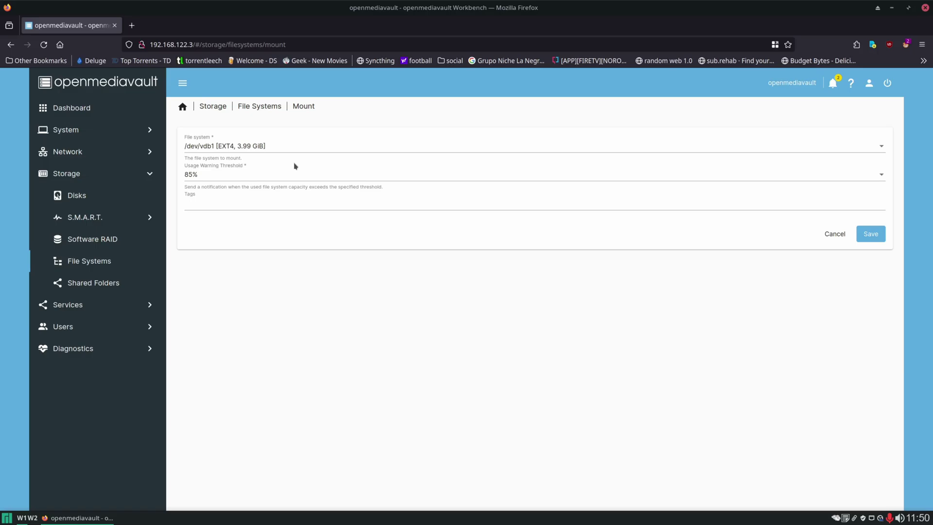
pyautogui.click(871, 235)
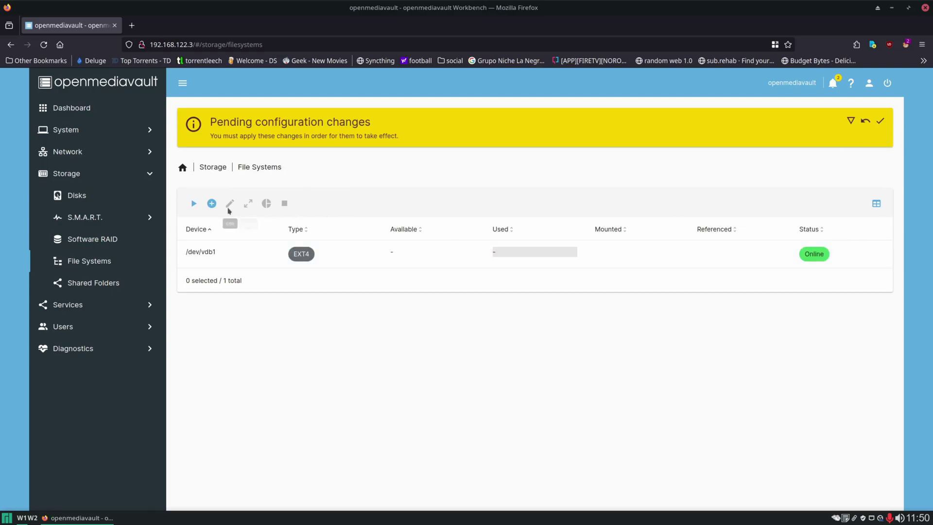
# Create another EXT4 file system and mount /dev/vdd1.
pyautogui.click(212, 204)
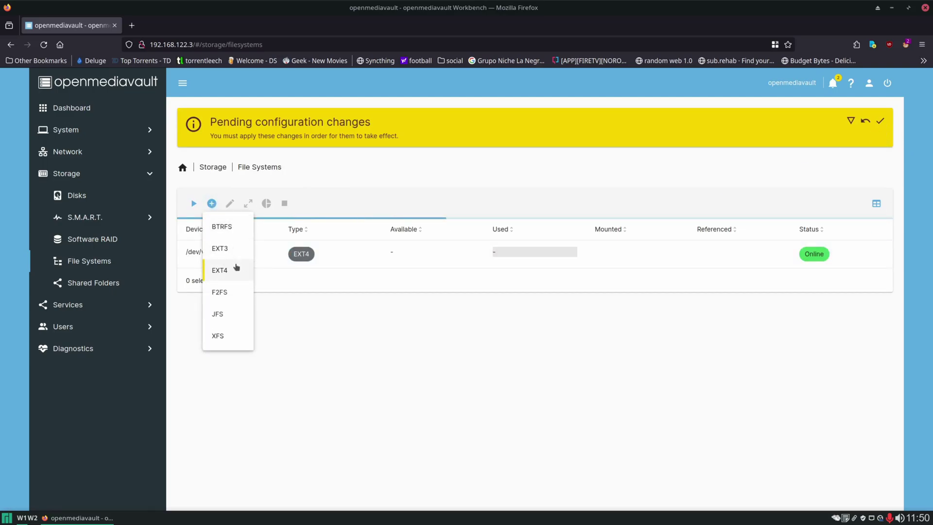
pyautogui.click(237, 267)
pyautogui.click(870, 301)
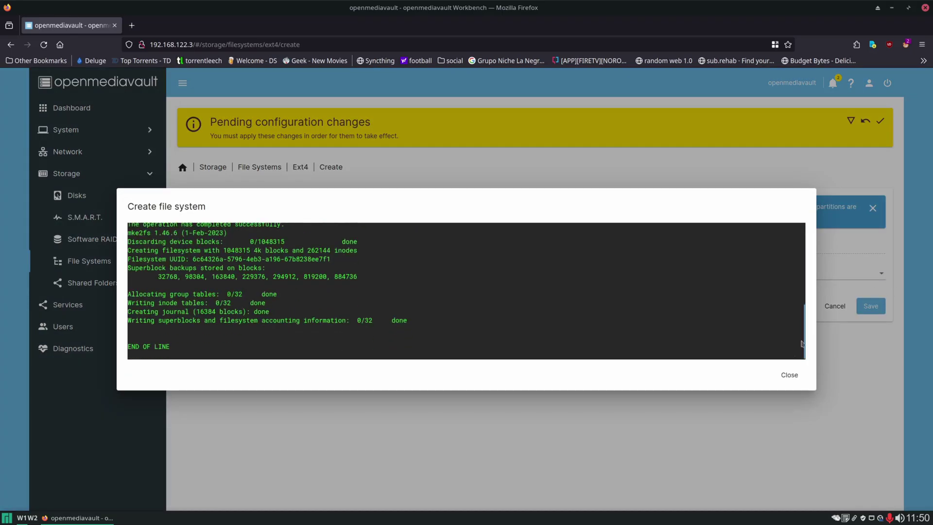
pyautogui.click(788, 382)
pyautogui.click(345, 209)
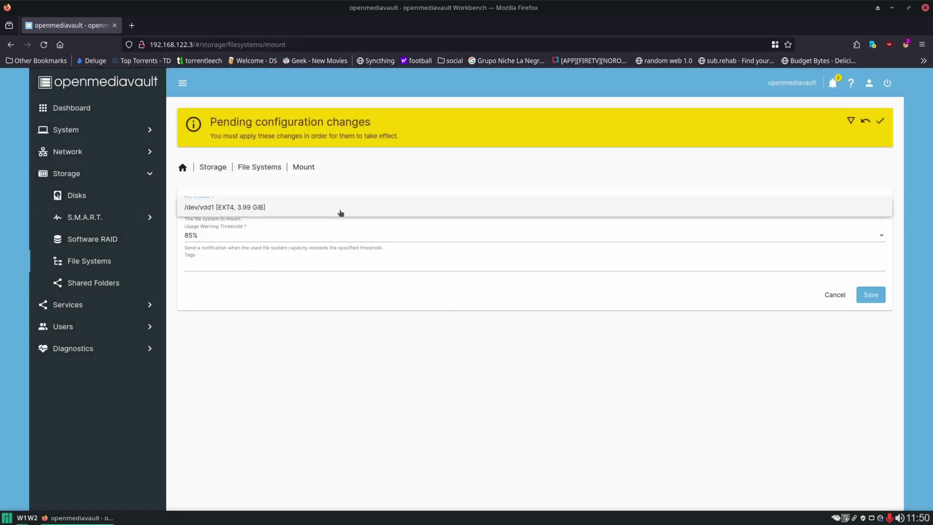
pyautogui.click(296, 208)
pyautogui.click(871, 294)
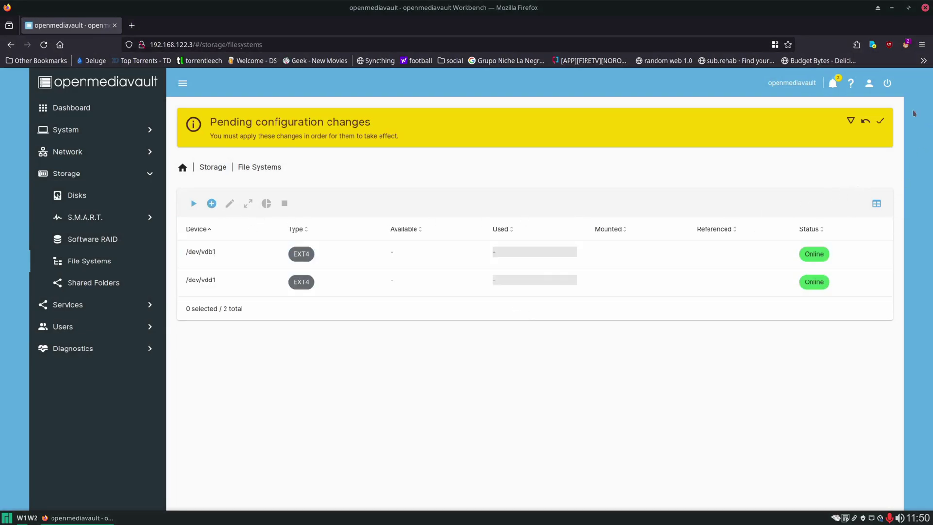
# Create two more EXT4 file systems on the remaining disks.
pyautogui.click(211, 203)
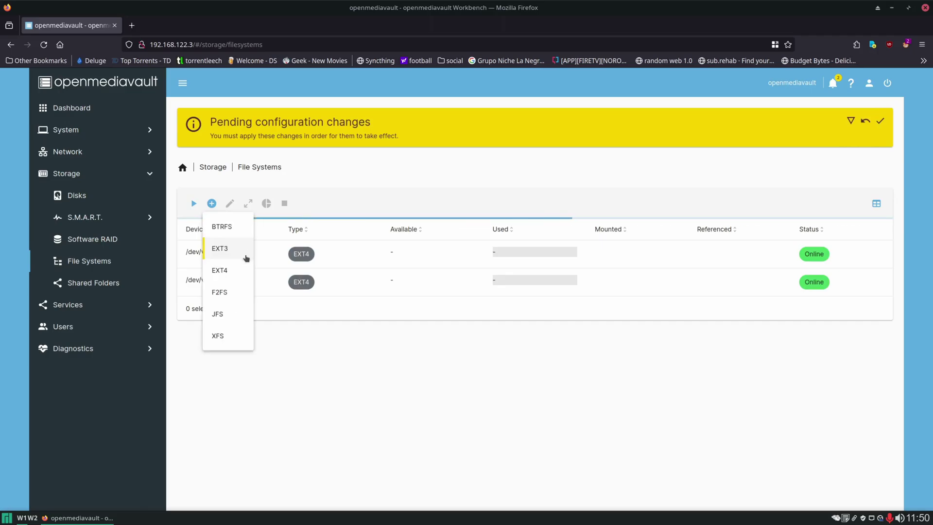
pyautogui.click(246, 270)
pyautogui.click(880, 313)
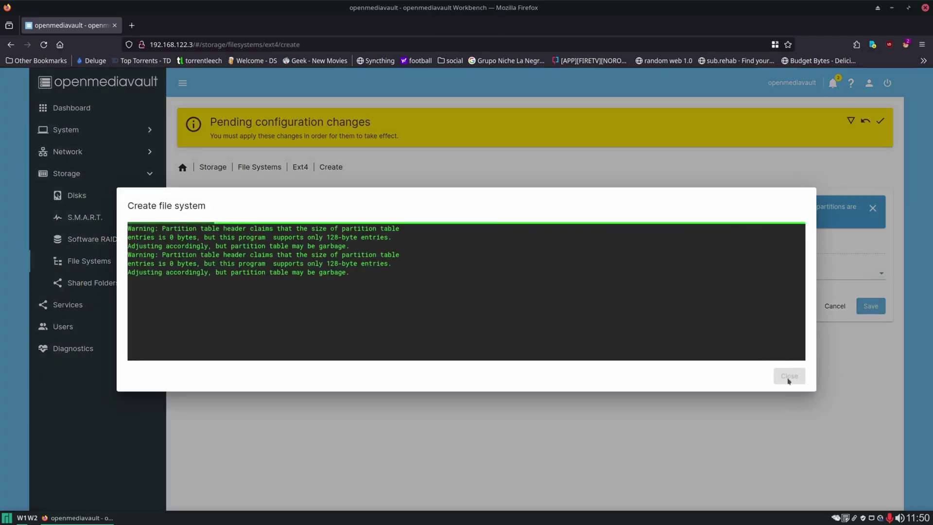
pyautogui.click(778, 373)
pyautogui.click(212, 203)
pyautogui.click(246, 268)
pyautogui.click(344, 273)
pyautogui.click(344, 271)
pyautogui.click(871, 306)
pyautogui.click(787, 377)
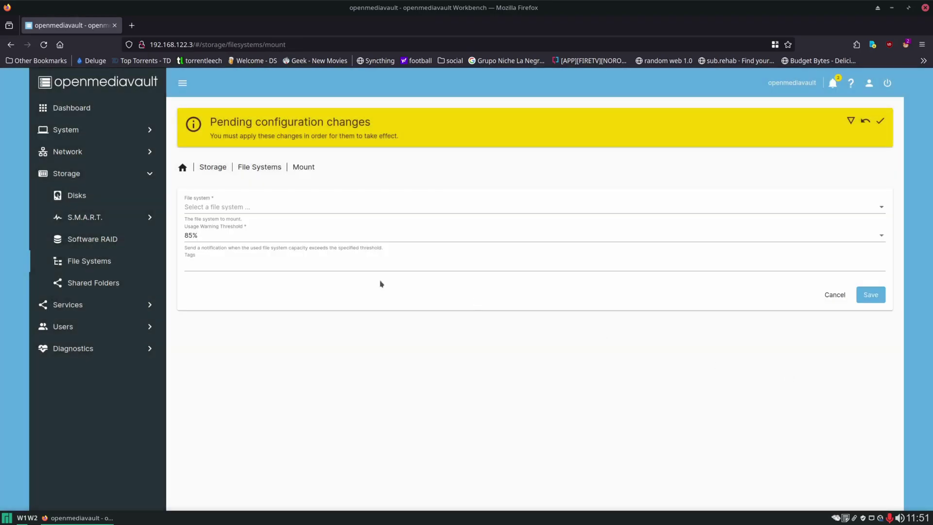
# Format the 8 GiB /dev/vdf as EXT4, mount /dev/vdf1, and apply the pending changes.
pyautogui.click(211, 203)
pyautogui.click(218, 266)
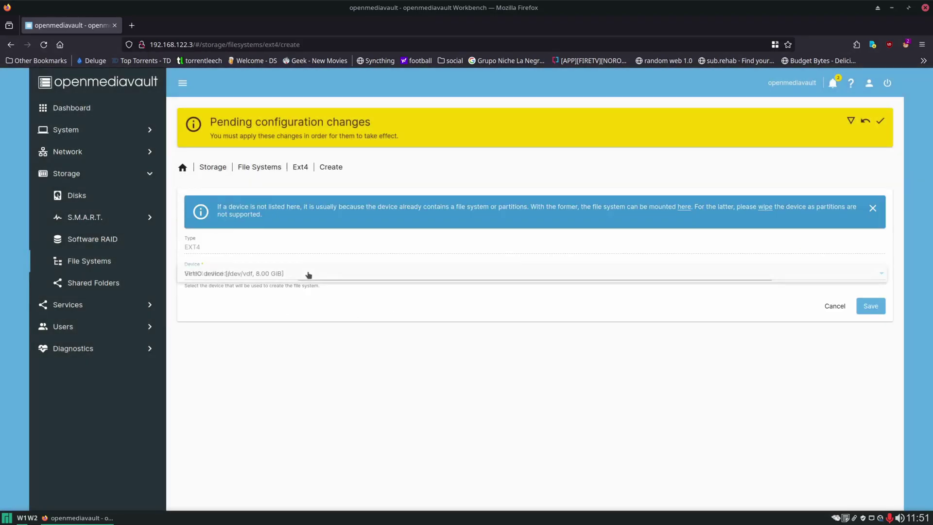
pyautogui.click(308, 271)
pyautogui.click(311, 273)
pyautogui.click(871, 305)
pyautogui.click(788, 377)
pyautogui.click(826, 207)
pyautogui.click(826, 209)
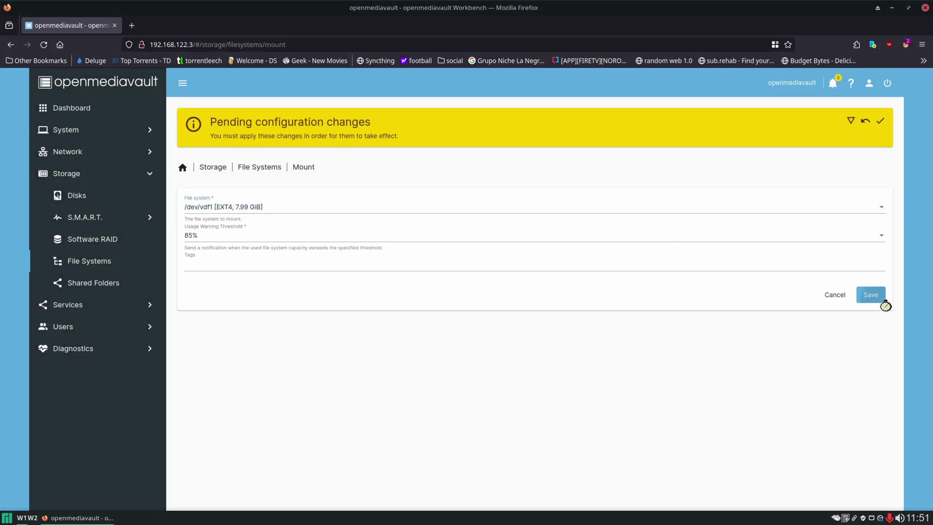
pyautogui.click(870, 294)
pyautogui.click(880, 121)
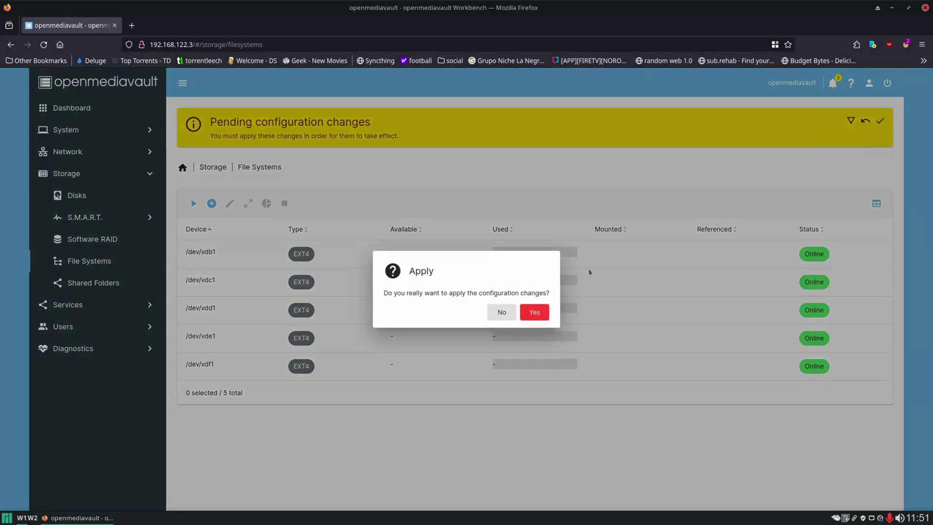
# Confirm the Apply dialog so all five EXT4 file systems show as mounted.
pyautogui.click(534, 311)
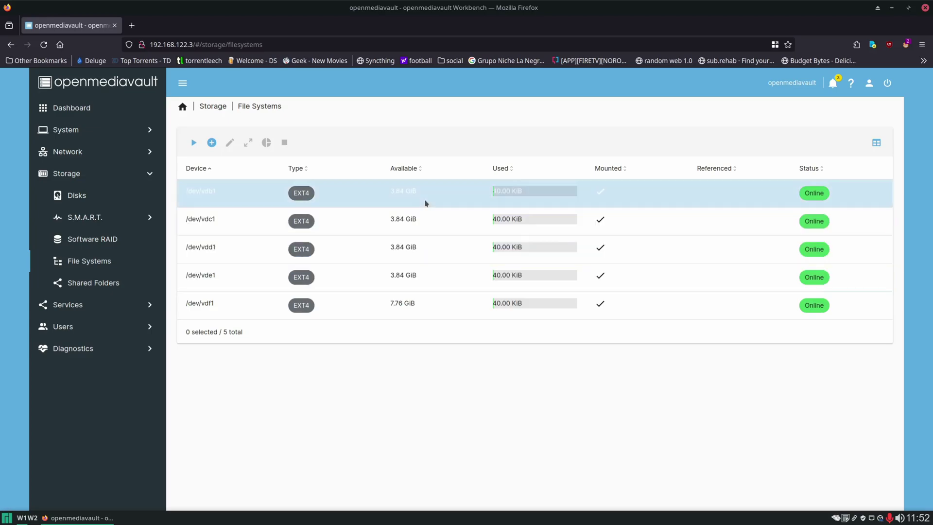
pyautogui.moveTo(391, 191); pyautogui.dragTo(427, 189)
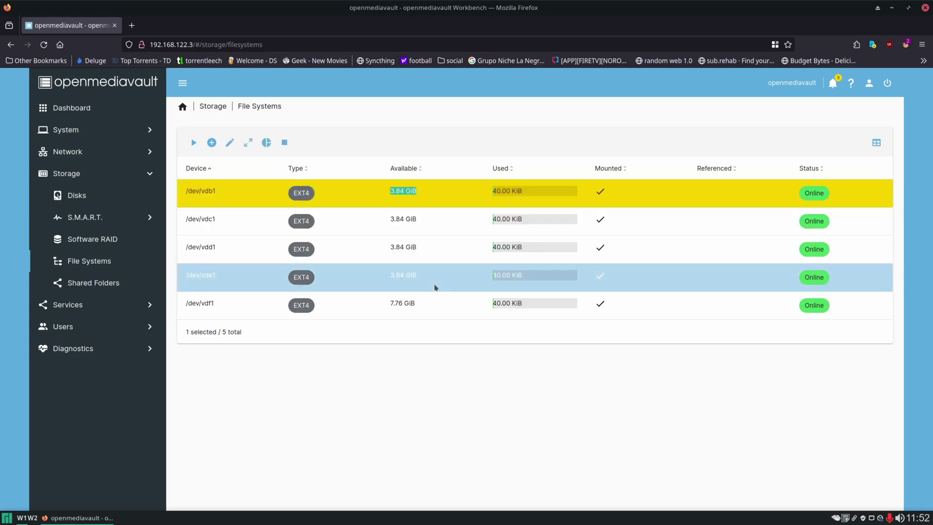
pyautogui.click(434, 350)
pyautogui.moveTo(391, 303); pyautogui.dragTo(448, 337)
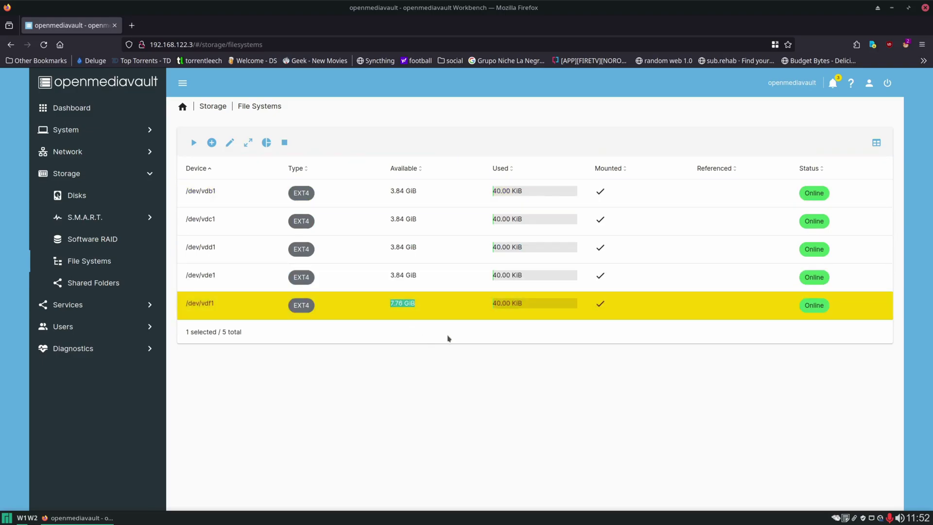
pyautogui.click(459, 404)
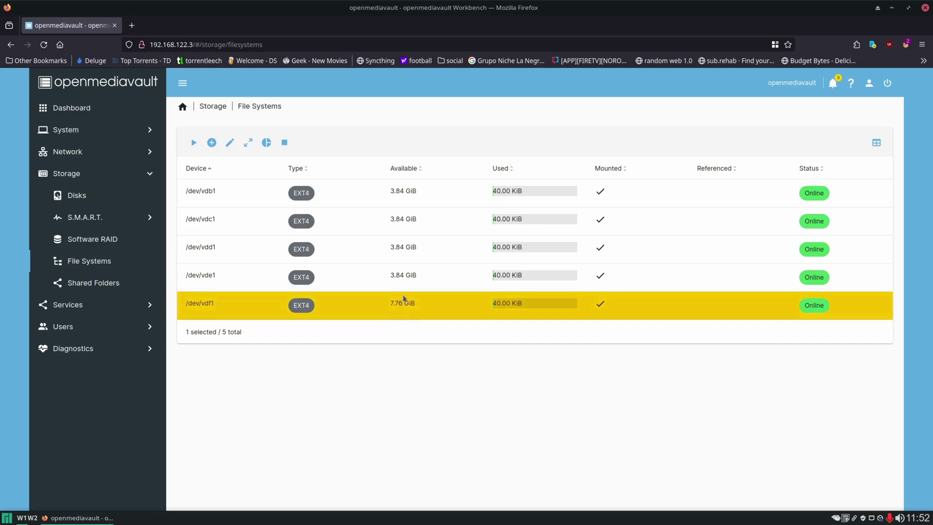
pyautogui.moveTo(389, 192); pyautogui.dragTo(432, 202)
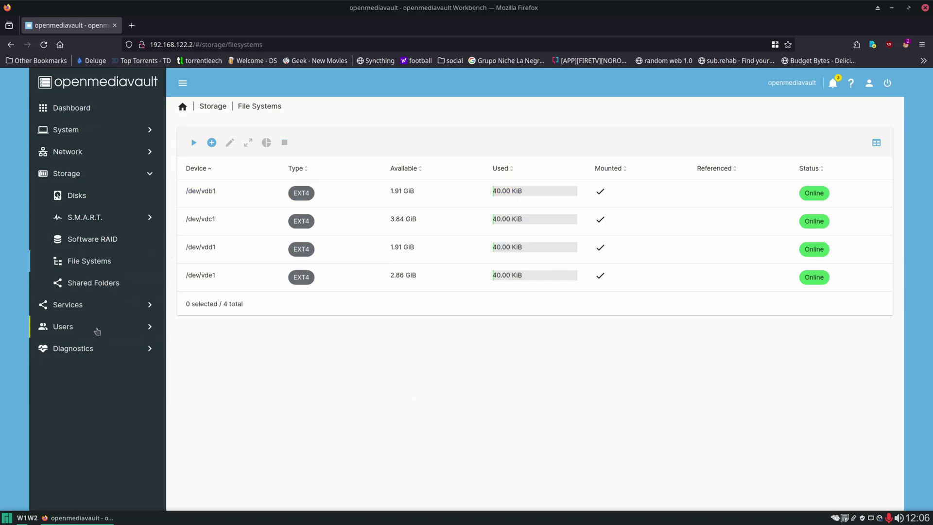
pyautogui.click(96, 328)
# Start a new user named tony and enter its password twice.
pyautogui.click(601, 152)
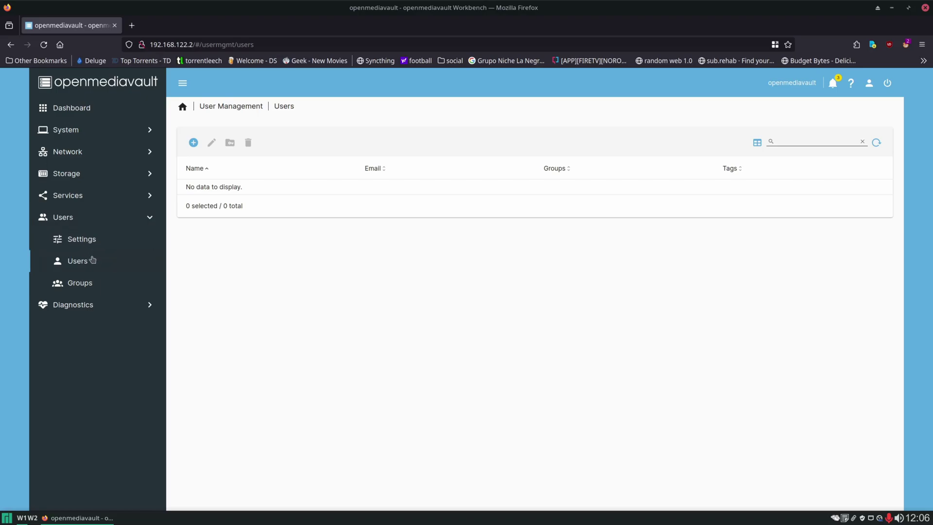
pyautogui.click(193, 143)
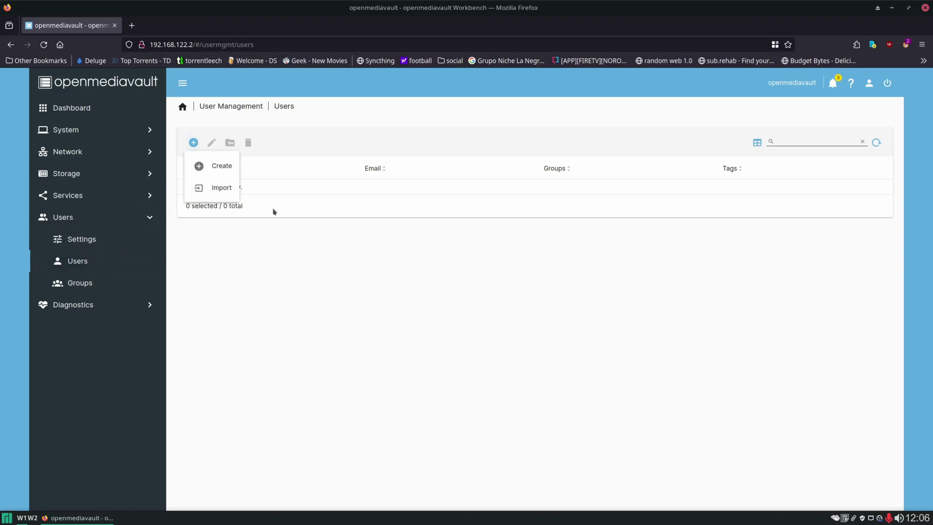
pyautogui.click(219, 166)
pyautogui.click(356, 144)
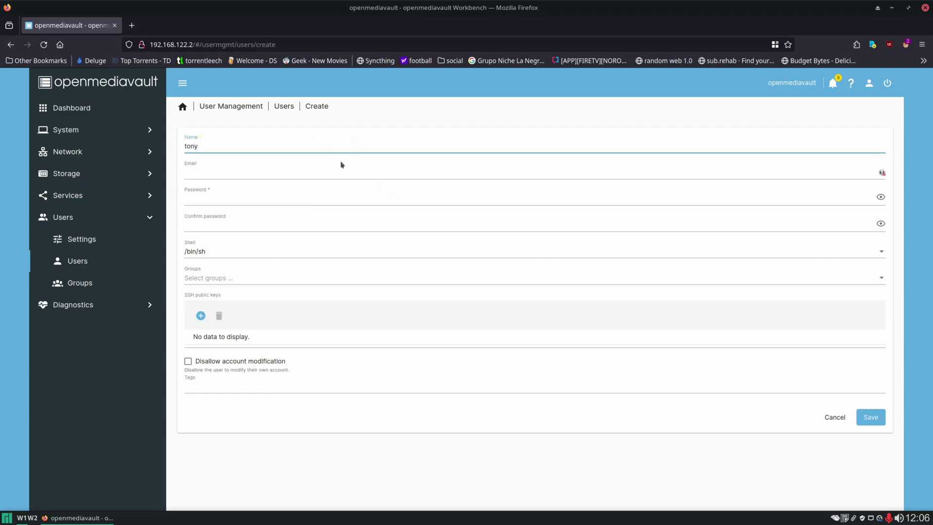
pyautogui.click(230, 196)
pyautogui.write('•••••••••')
pyautogui.press('Tab')
pyautogui.write('•••')
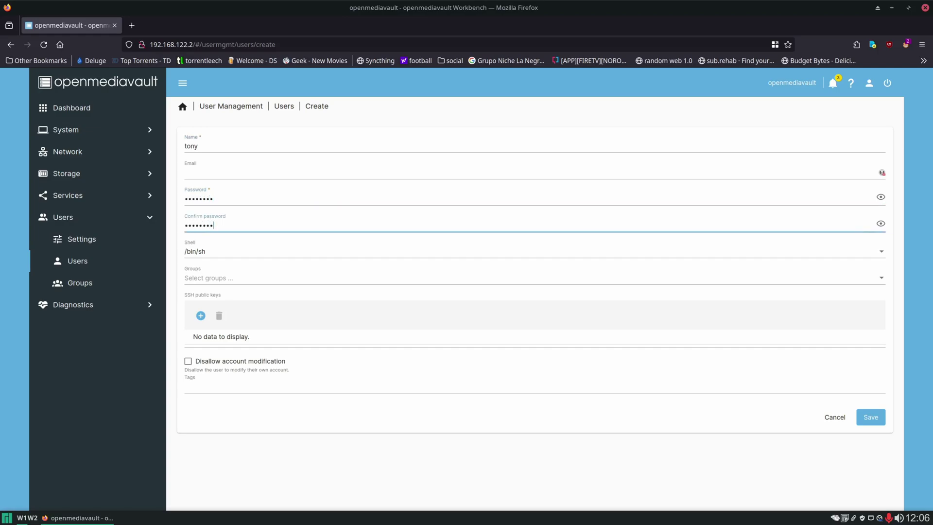
# Give tony the /usr/bin/bash shell and the openmediavault-admin, sudo and ssh groups, then save.
pyautogui.click(212, 250)
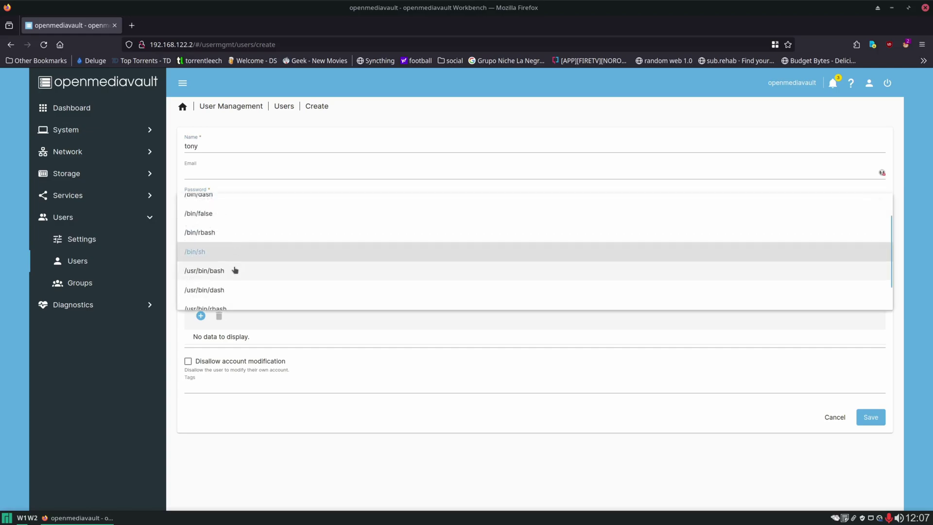
pyautogui.click(235, 269)
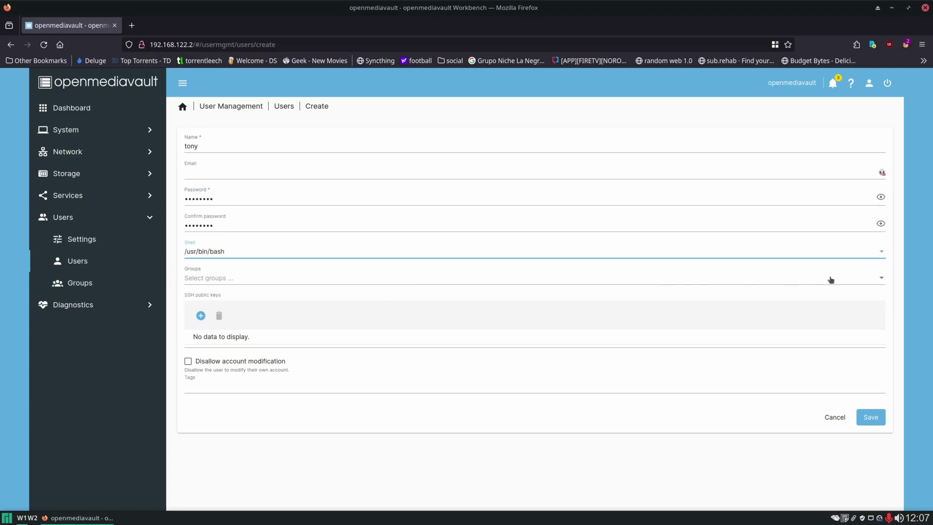
pyautogui.click(638, 281)
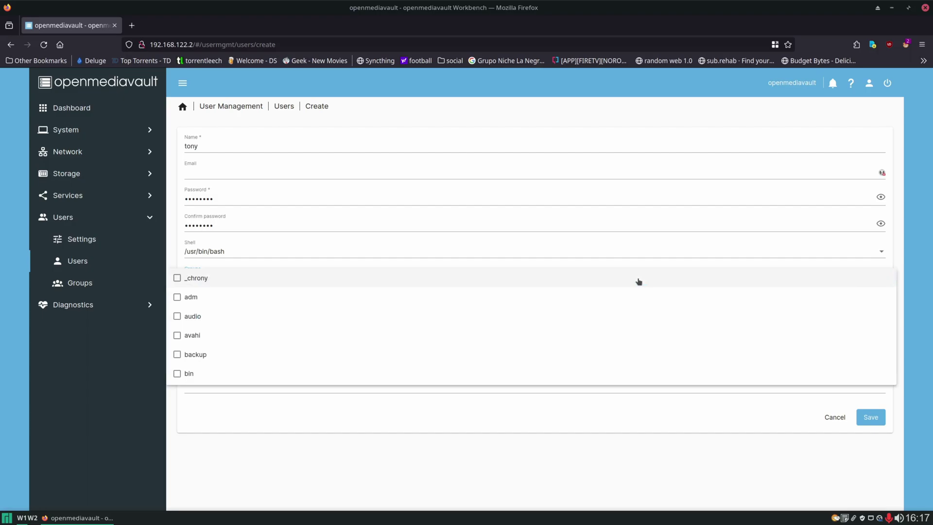
pyautogui.scroll(-10, 432, 321)
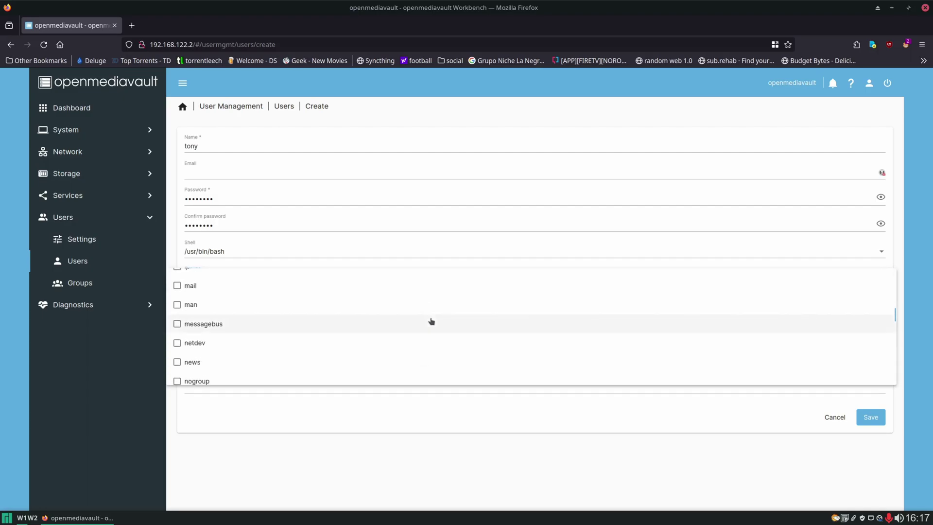
pyautogui.scroll(-1, 431, 321)
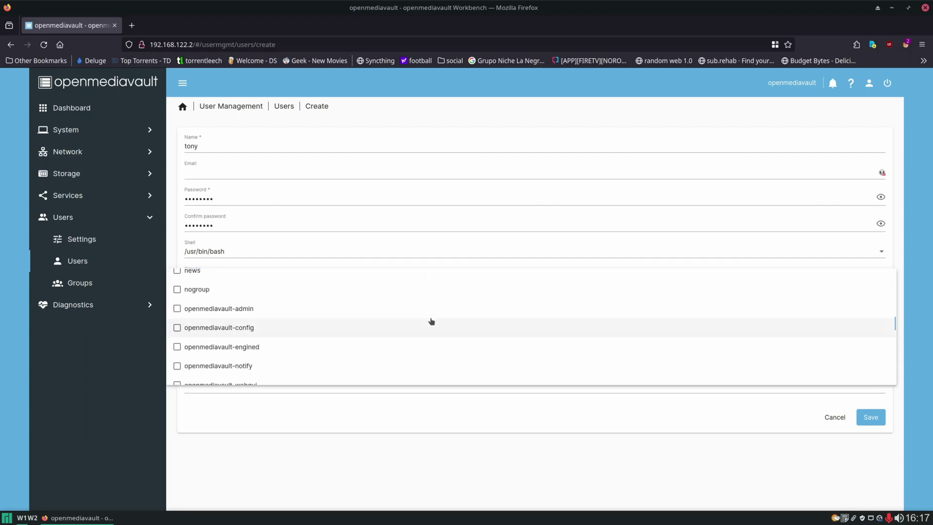
pyautogui.click(249, 310)
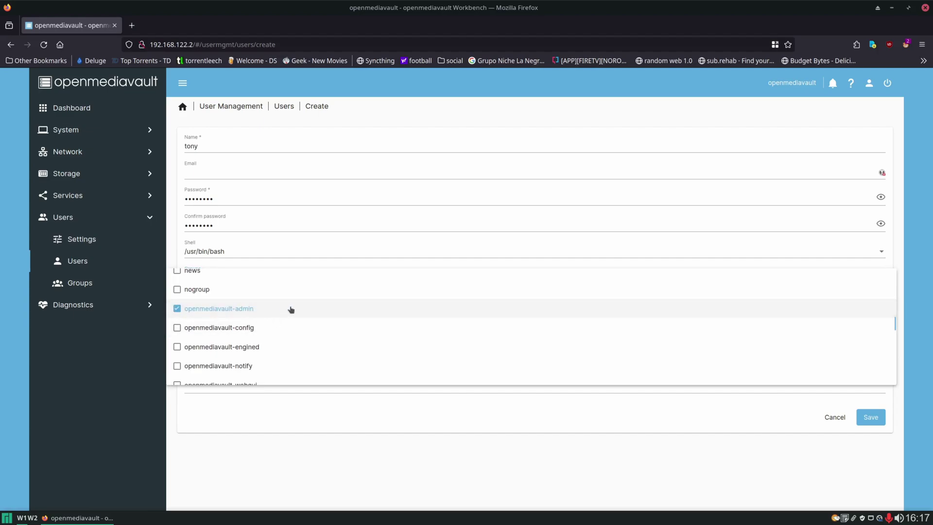
pyautogui.scroll(-10, 305, 311)
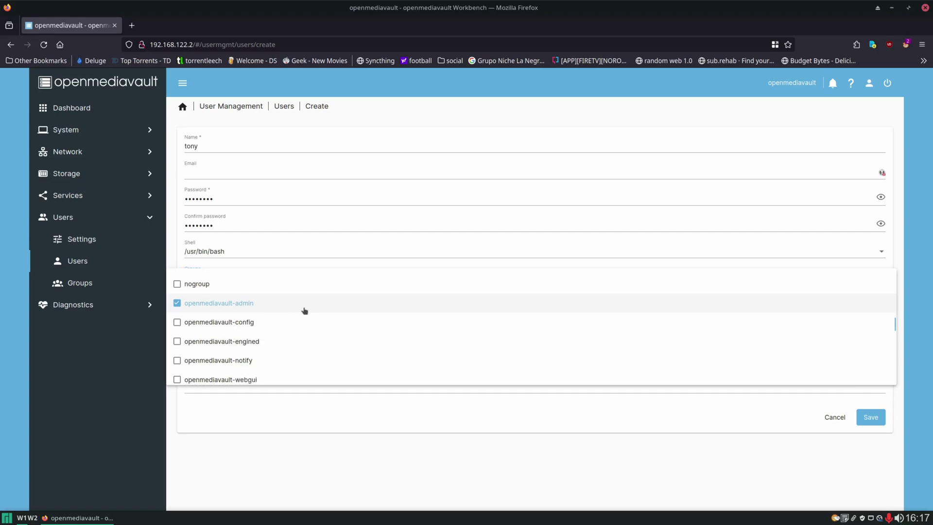
pyautogui.scroll(-2, 301, 313)
pyautogui.scroll(2, 220, 314)
pyautogui.click(292, 306)
pyautogui.scroll(2, 328, 321)
pyautogui.click(240, 296)
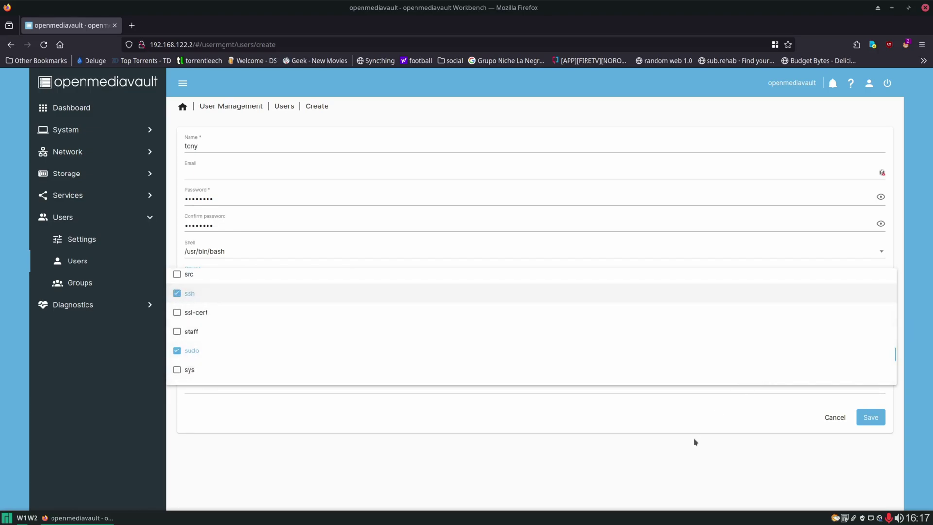
pyautogui.click(693, 452)
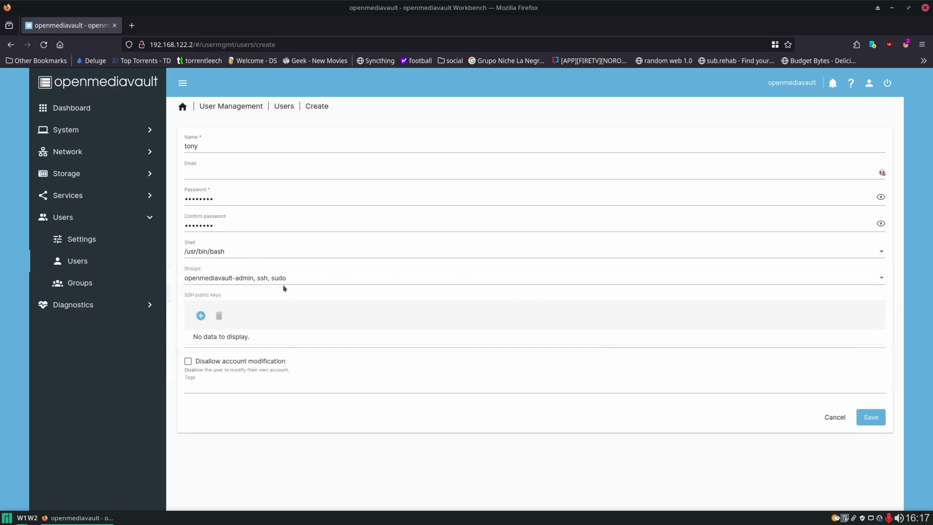
pyautogui.click(872, 418)
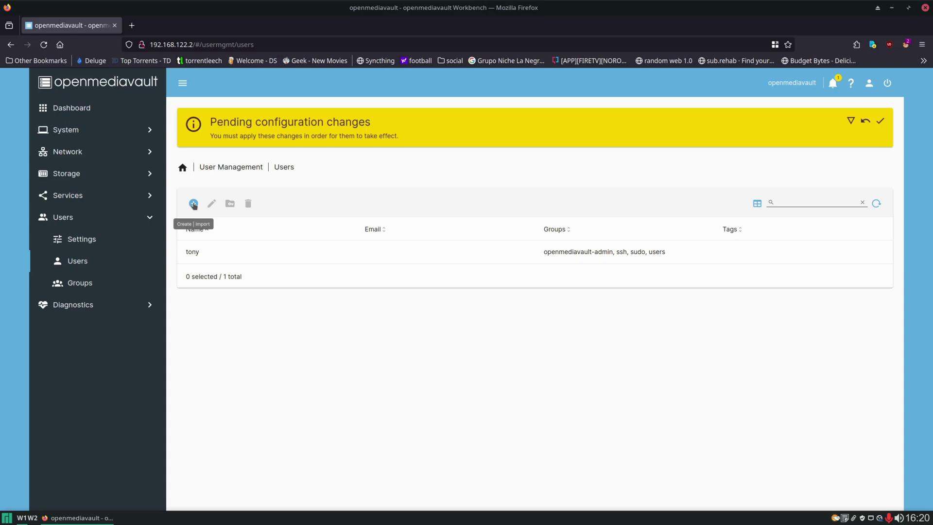
# Create the user cat with a password.
pyautogui.click(193, 204)
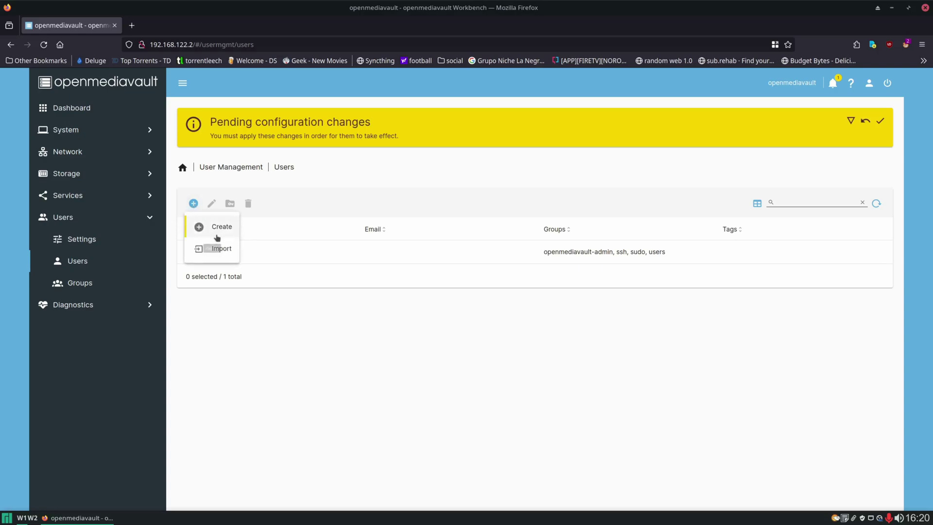
pyautogui.click(216, 224)
pyautogui.click(276, 206)
pyautogui.write('cat')
pyautogui.click(265, 258)
pyautogui.write('••••••')
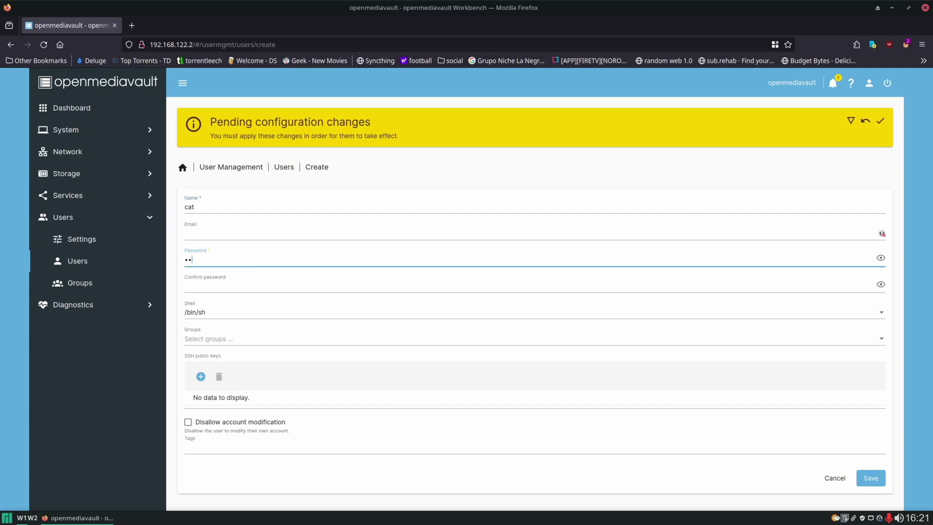
pyautogui.press('Tab')
pyautogui.write('••••••')
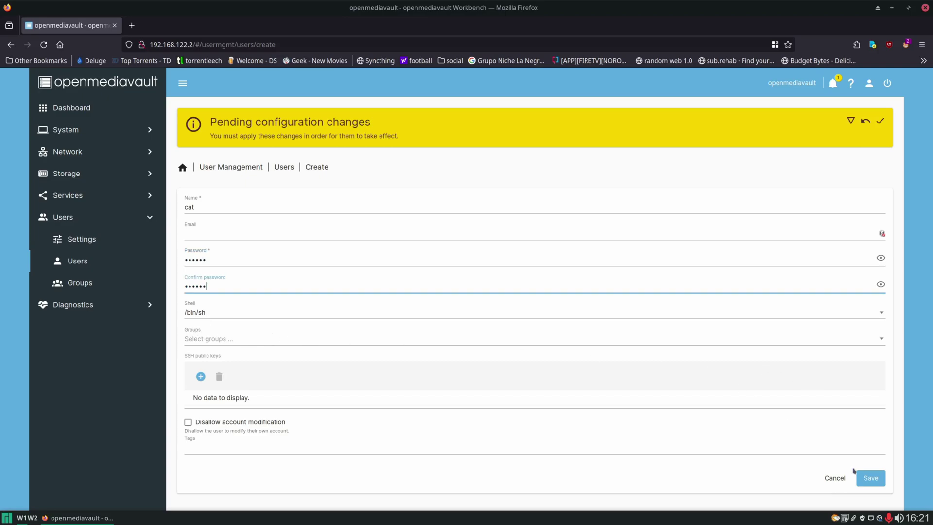
pyautogui.click(874, 480)
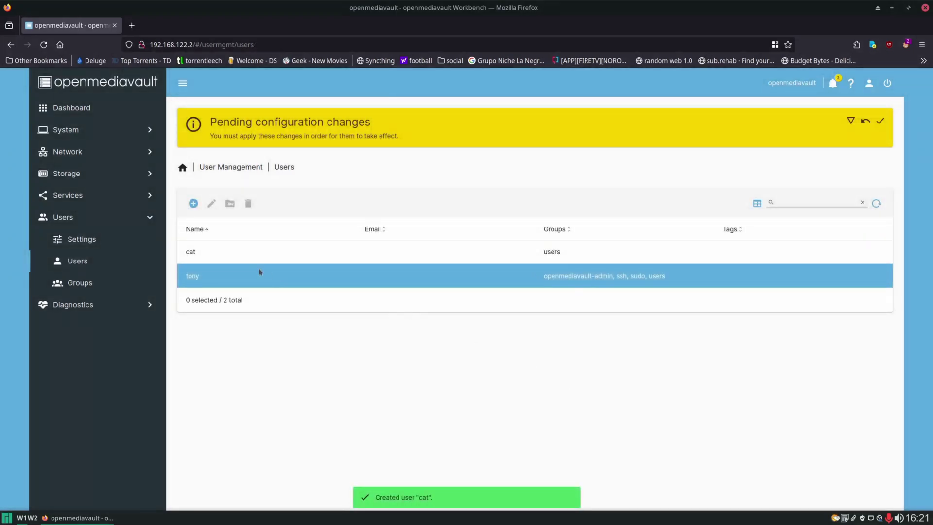
# Create the user frank with a password.
pyautogui.click(193, 203)
pyautogui.click(217, 228)
pyautogui.click(230, 204)
pyautogui.write('frank')
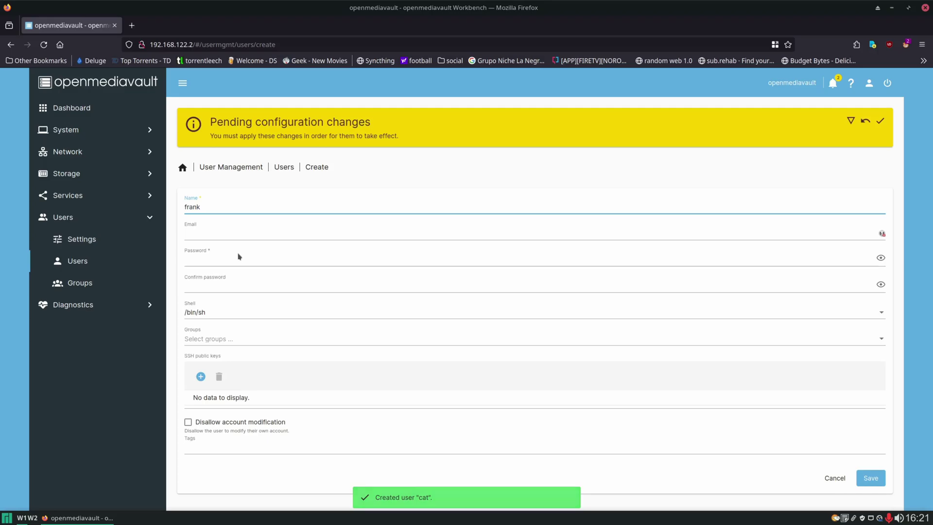
pyautogui.click(243, 257)
pyautogui.press('Tab')
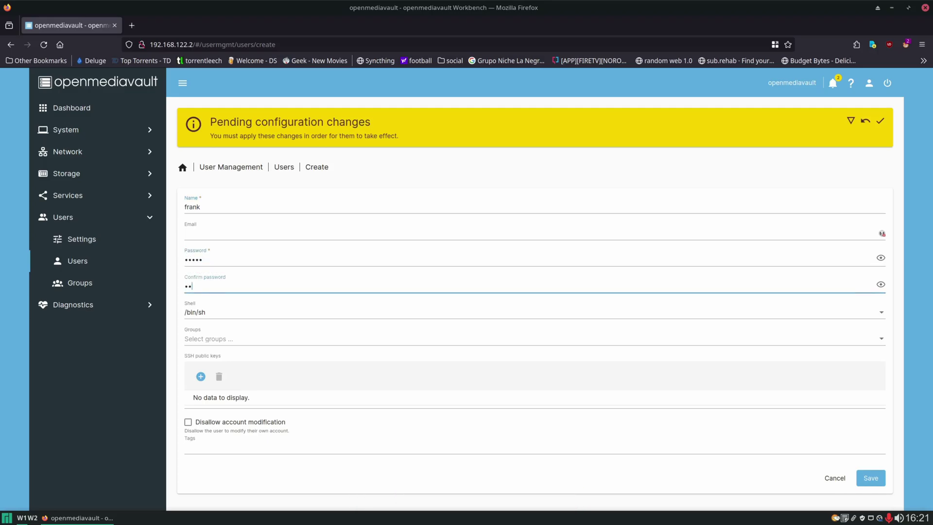
pyautogui.click(869, 478)
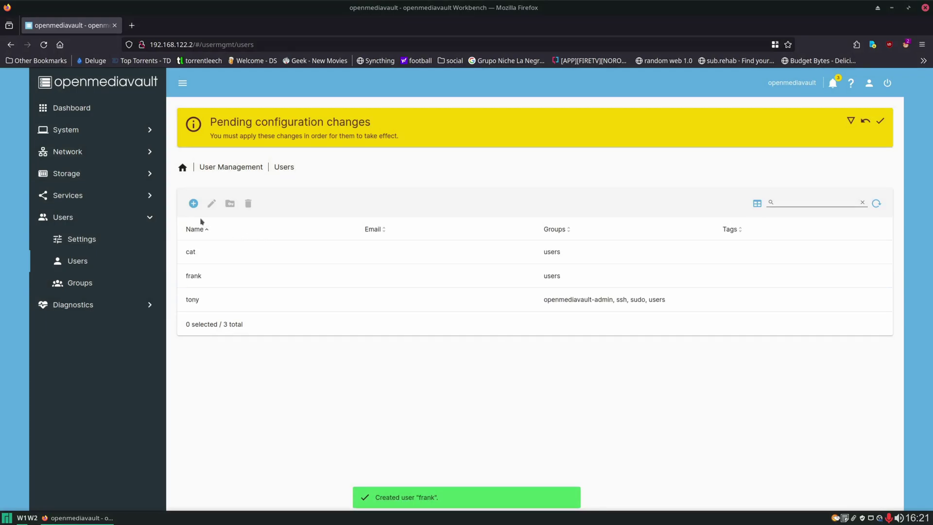
# Create the user kodi with a password.
pyautogui.click(194, 204)
pyautogui.click(252, 226)
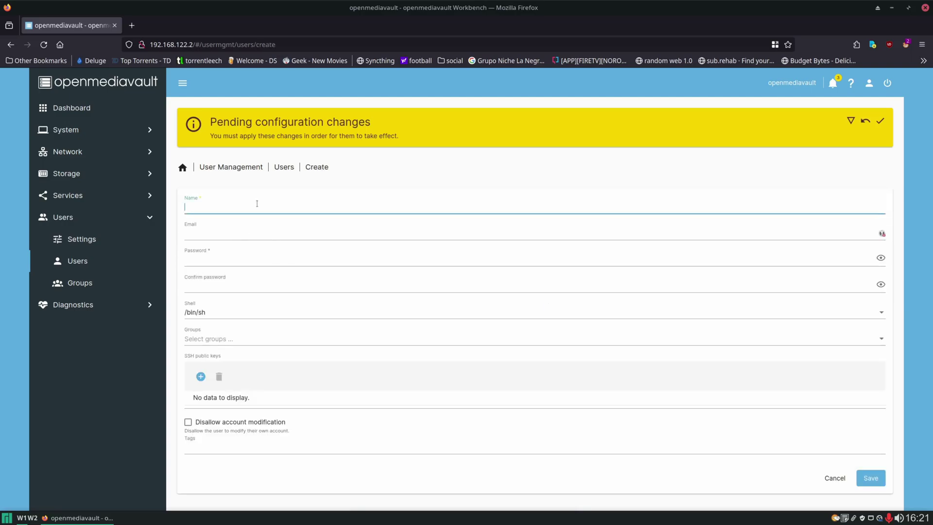
pyautogui.press('Tab')
pyautogui.press('Tab')
pyautogui.press('Tab')
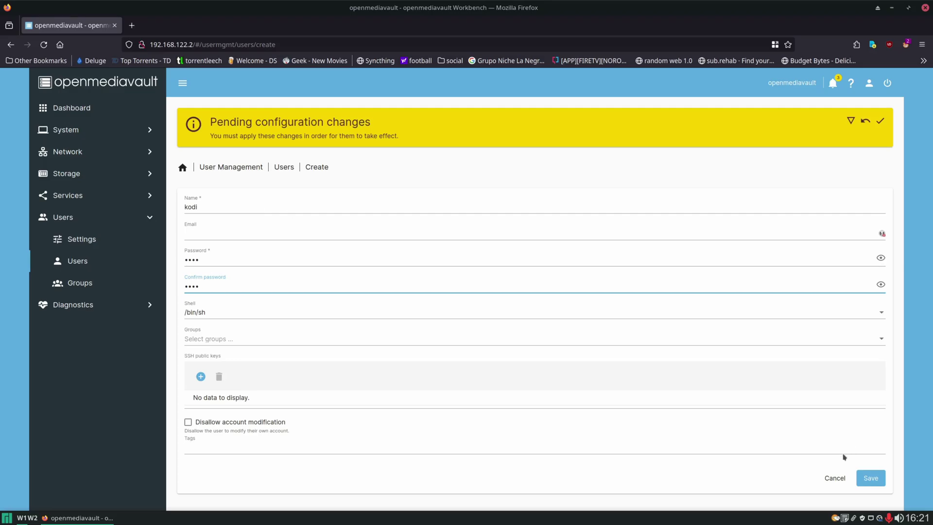
pyautogui.click(870, 477)
# Create the user docker with a password, keeping the form when asked to discard it.
pyautogui.click(194, 203)
pyautogui.click(213, 224)
pyautogui.click(269, 208)
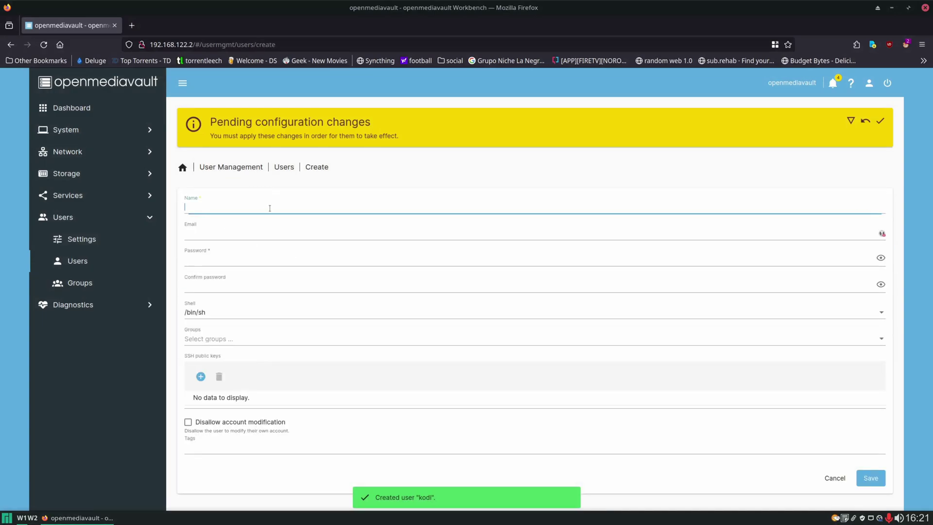
pyautogui.write('docker')
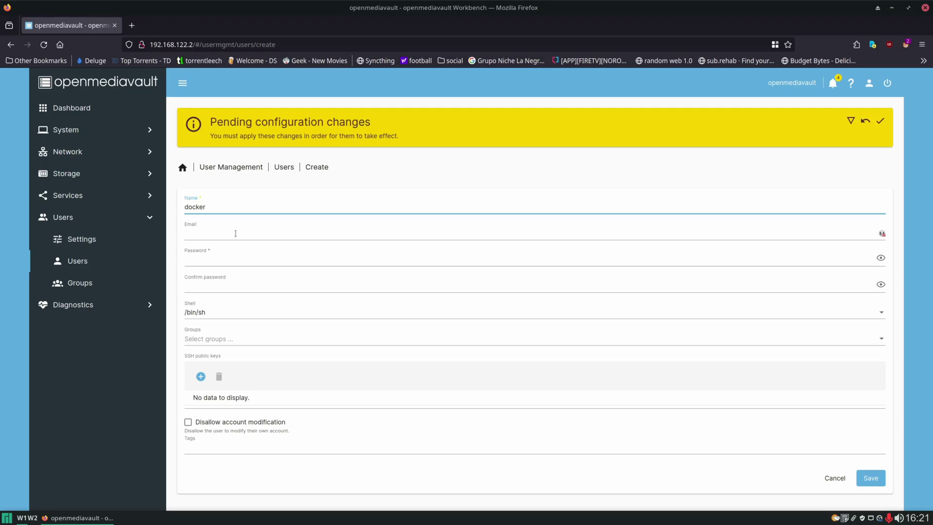
pyautogui.hotkey('alt', 'Left')
pyautogui.click(546, 312)
pyautogui.click(320, 258)
pyautogui.press('Tab')
pyautogui.press('Return')
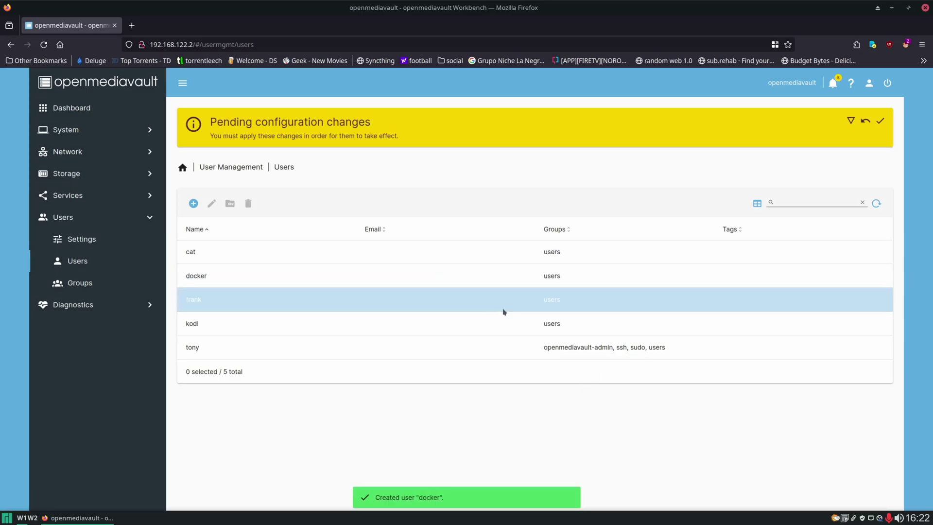
# Apply the pending user changes, then open the Services > SSH settings.
pyautogui.click(881, 122)
pyautogui.click(534, 310)
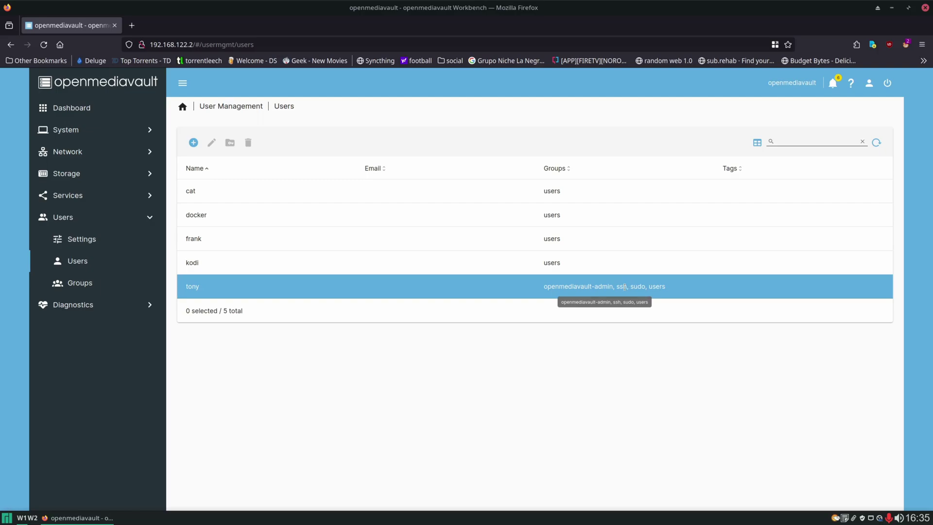
pyautogui.click(101, 197)
pyautogui.click(78, 284)
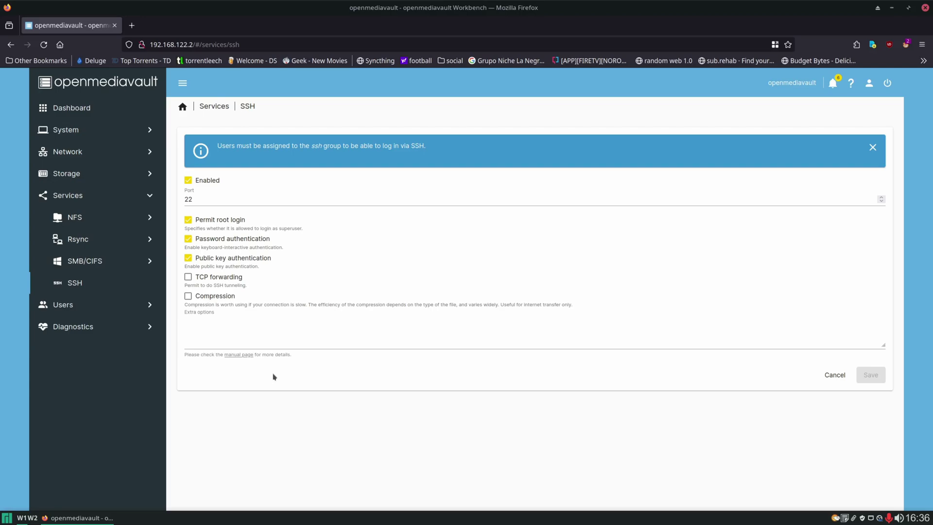
# Open a terminal window beside the SSH settings page.
pyautogui.click(102, 521)
pyautogui.click(6, 517)
pyautogui.click(403, 296)
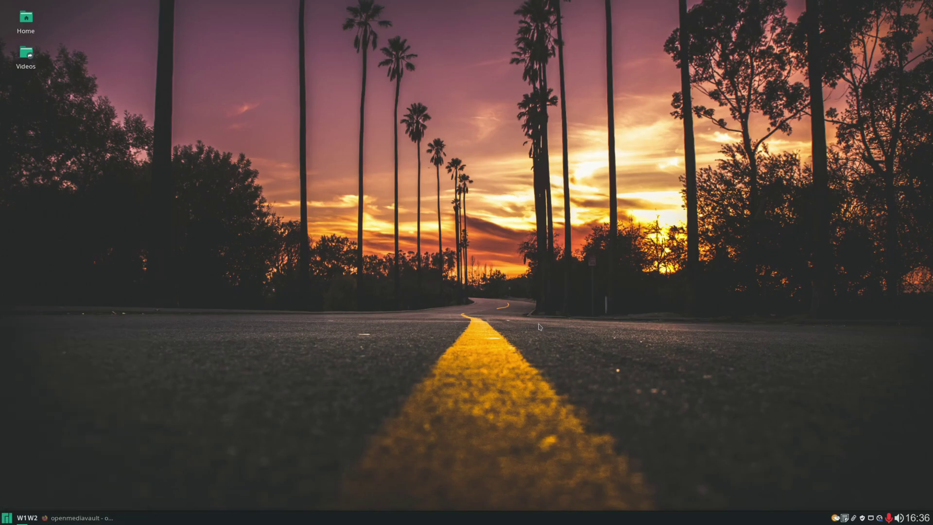
pyautogui.click(78, 518)
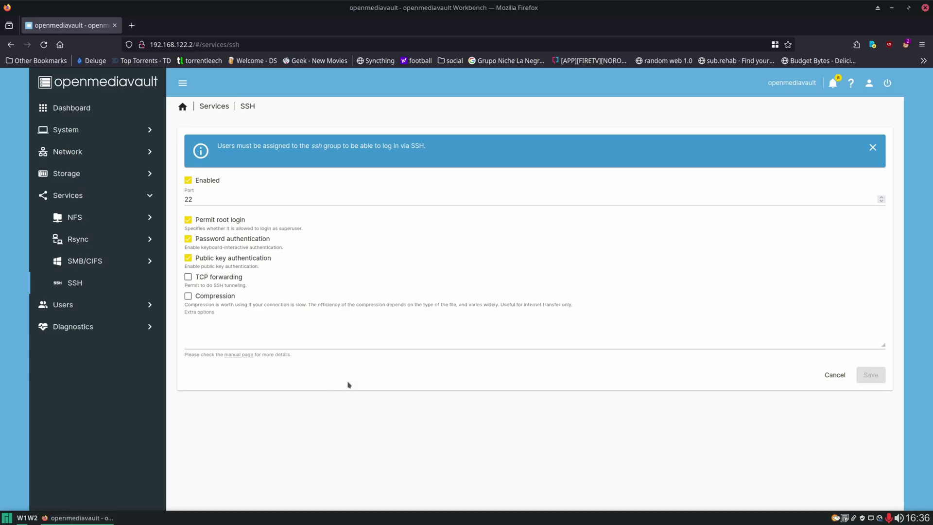
pyautogui.moveTo(471, 160); pyautogui.dragTo(675, 154)
pyautogui.write('ssh ')
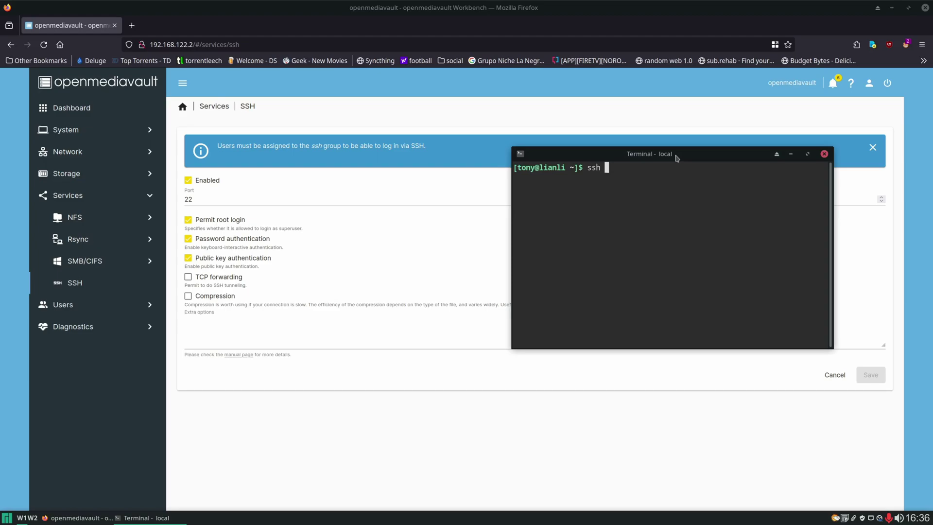
pyautogui.write('tony@192.168.122.2')
pyautogui.press('Return')
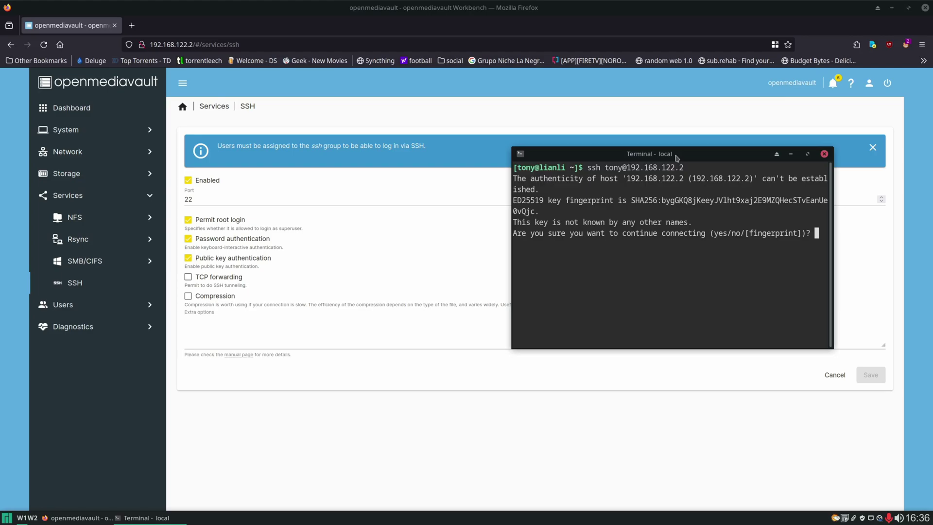
pyautogui.write('yes')
pyautogui.press('Return')
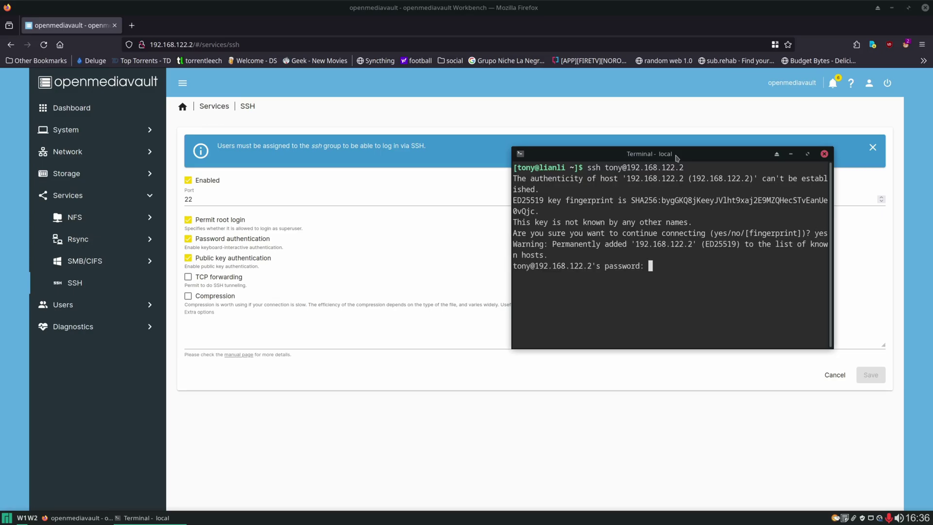
pyautogui.press('Return')
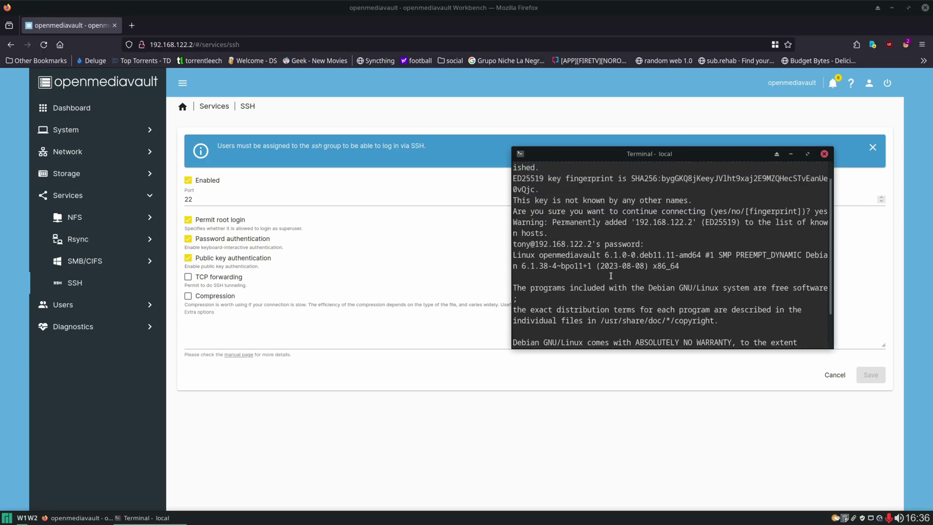
# Highlight the local and remote prompts, list the NAS root directory with ls, then log out.
pyautogui.scroll(2, 561, 191)
pyautogui.moveTo(514, 167); pyautogui.dragTo(567, 167)
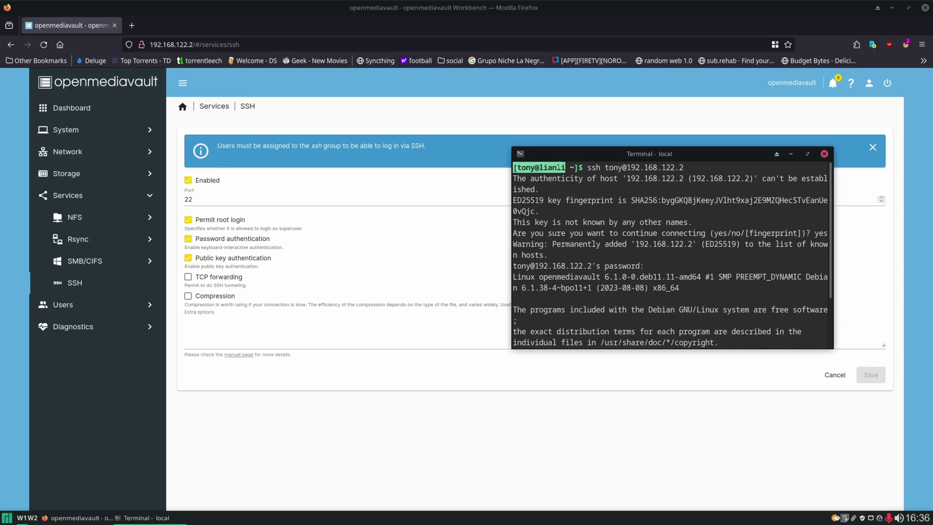
pyautogui.scroll(-2, 602, 208)
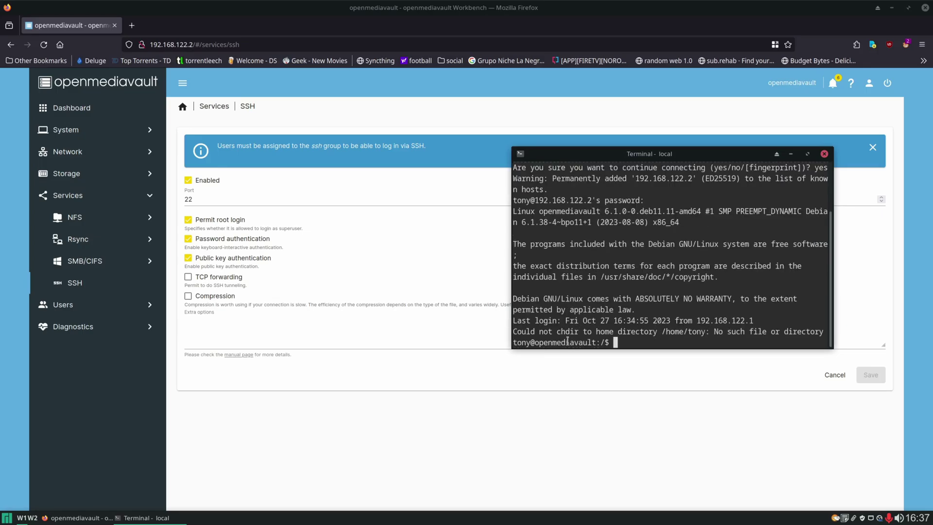
pyautogui.moveTo(514, 344); pyautogui.dragTo(602, 343)
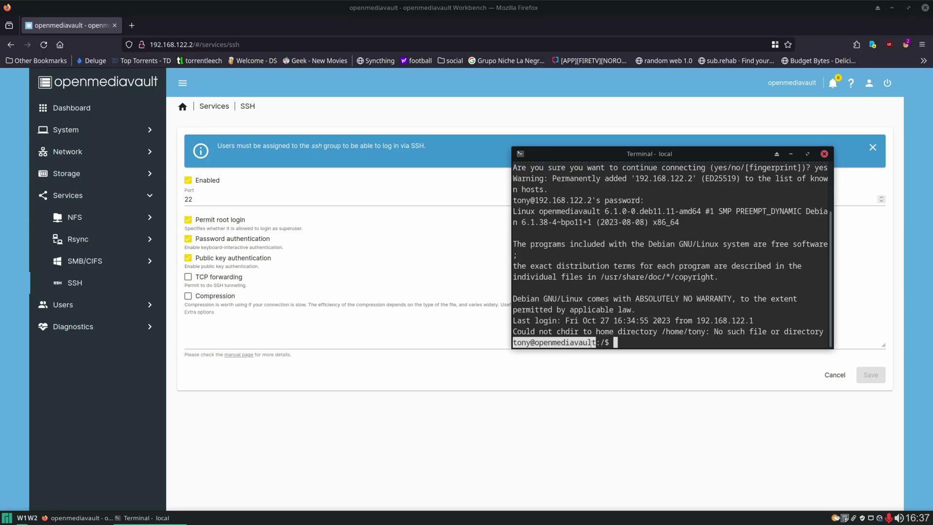
pyautogui.click(545, 345)
pyautogui.moveTo(534, 343); pyautogui.dragTo(596, 343)
pyautogui.click(693, 345)
pyautogui.write('ls')
pyautogui.press('Return')
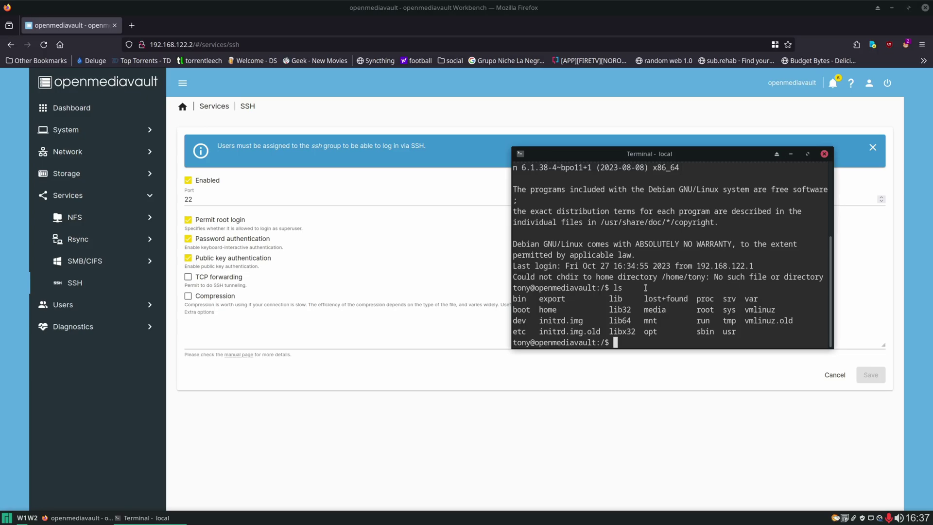
pyautogui.hotkey('ctrl', 'd')
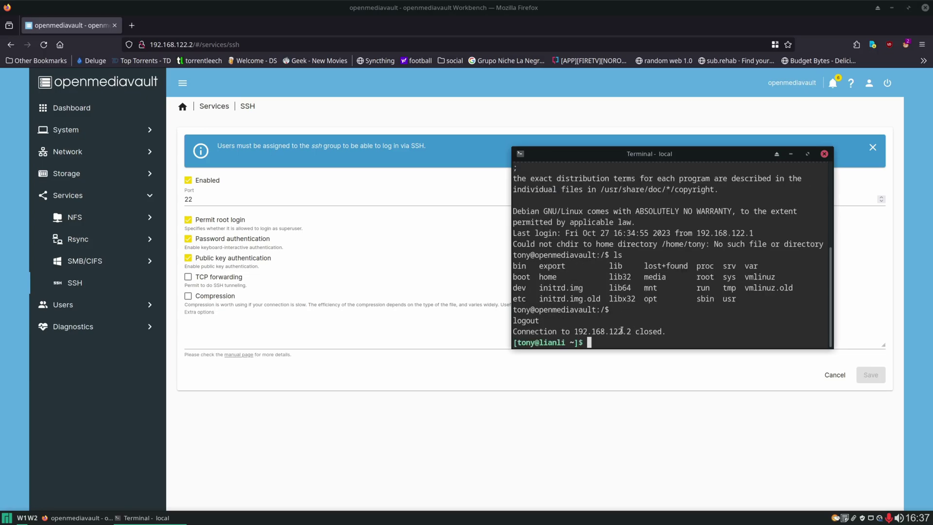
# Disable SSH password authentication, save, and apply the configuration change.
pyautogui.click(546, 418)
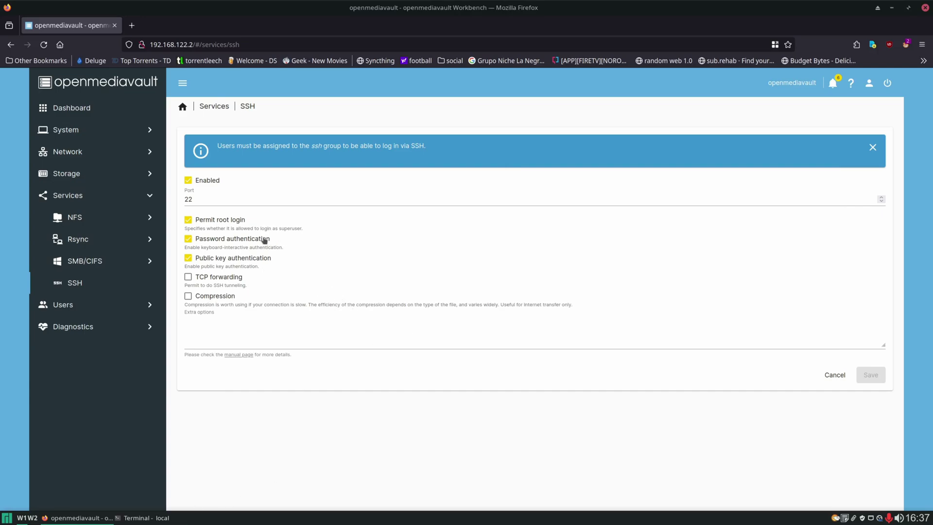
pyautogui.click(190, 240)
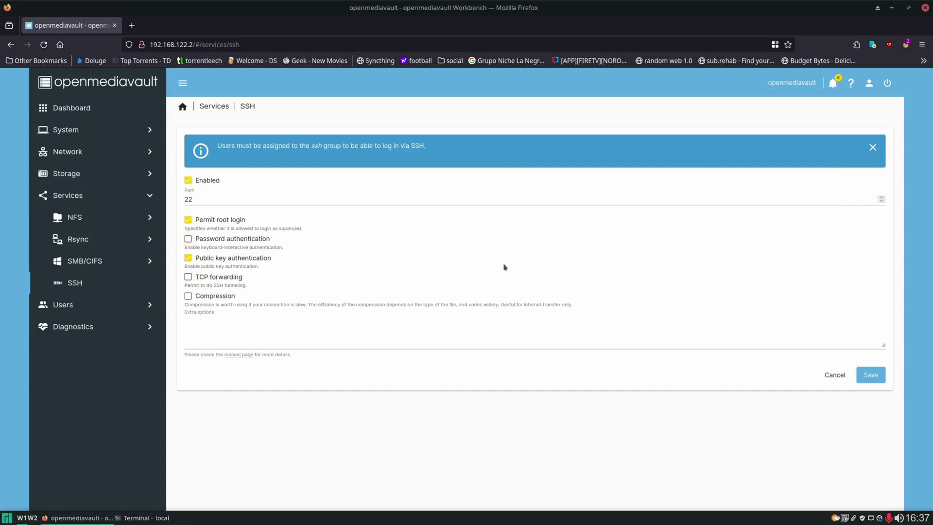
pyautogui.click(873, 376)
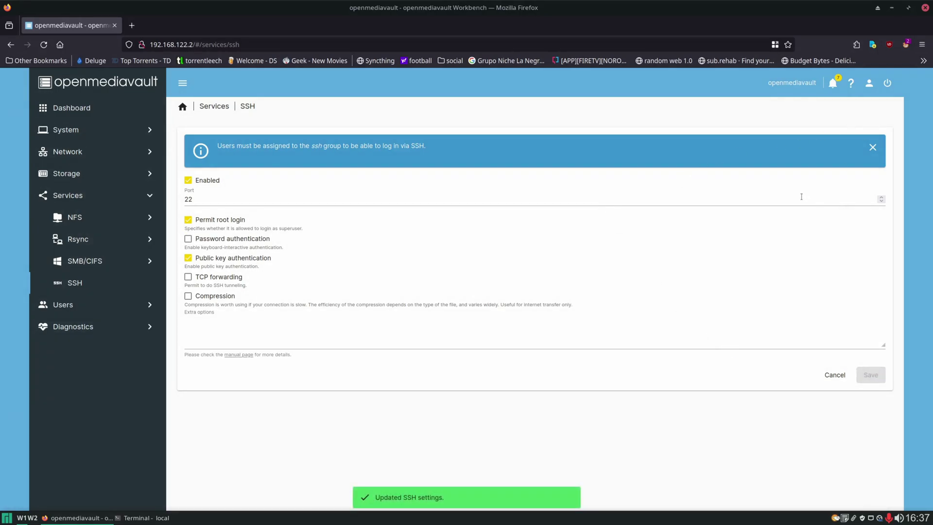
pyautogui.click(879, 121)
pyautogui.click(532, 312)
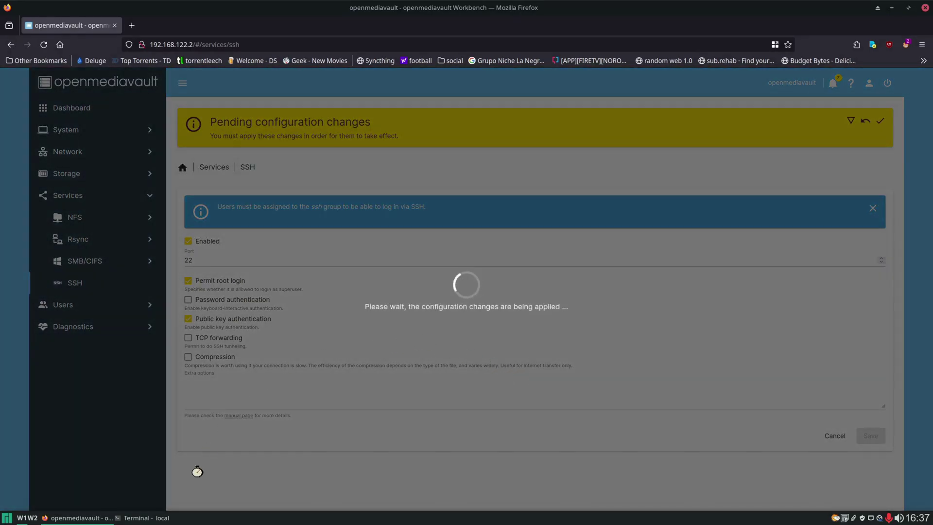
pyautogui.click(144, 517)
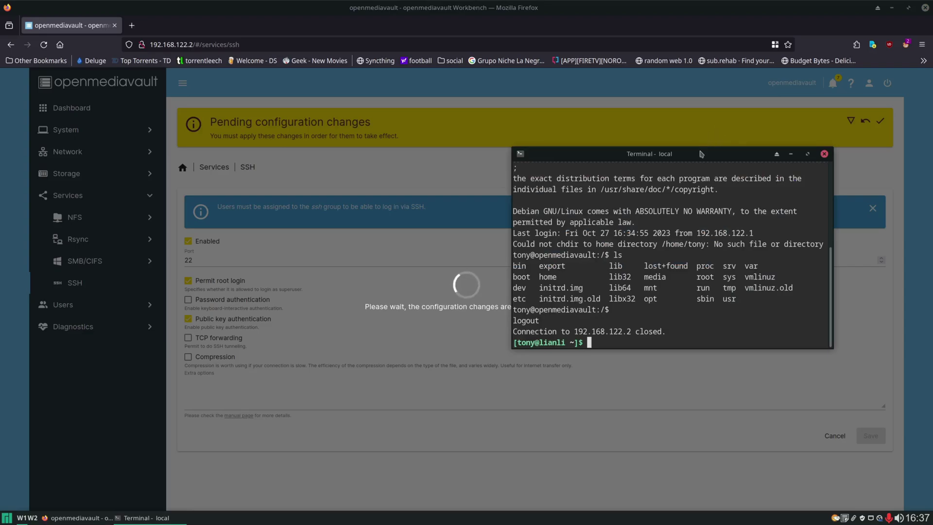
pyautogui.moveTo(701, 154); pyautogui.dragTo(698, 125)
# Confirm password SSH login is refused, then generate key pair /home/tony/.ssh/omv with empty passphrase.
pyautogui.press('Up')
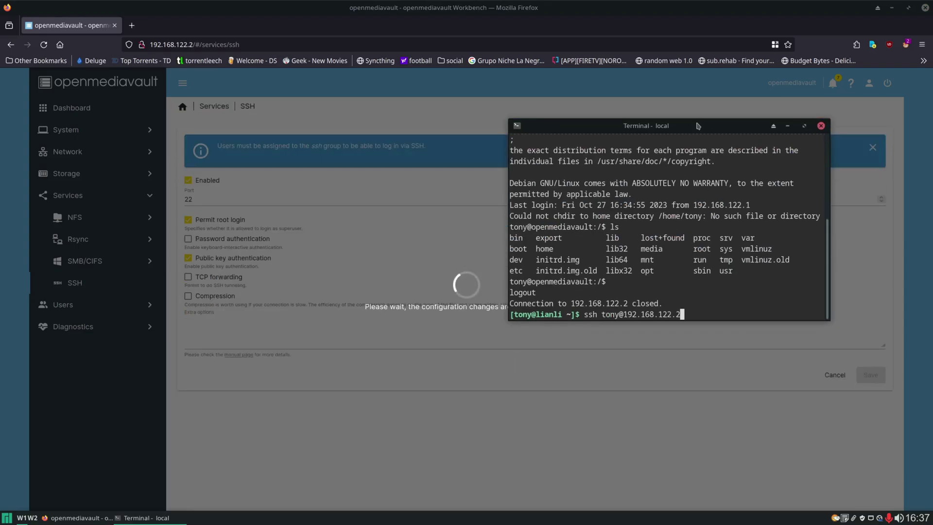
pyautogui.press('Return')
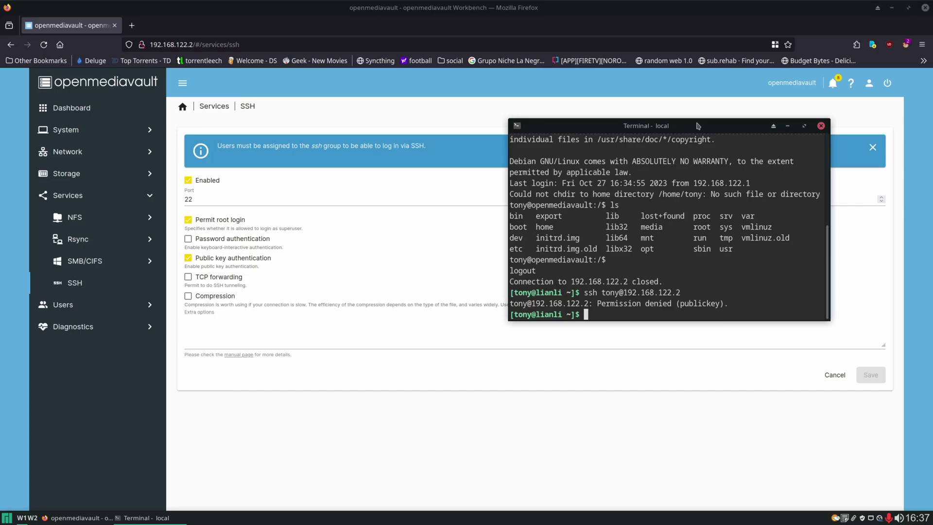
pyautogui.write('ssh-keygen')
pyautogui.press('Return')
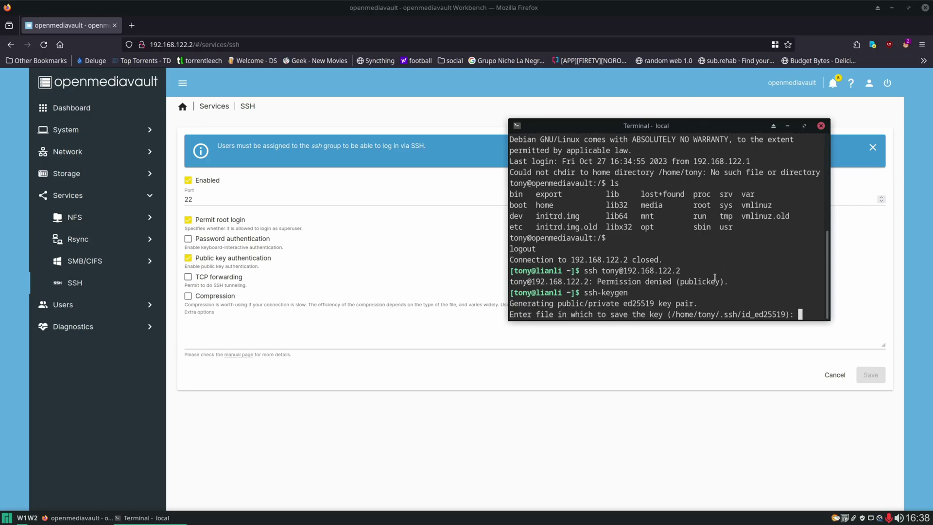
pyautogui.moveTo(672, 314); pyautogui.dragTo(740, 314)
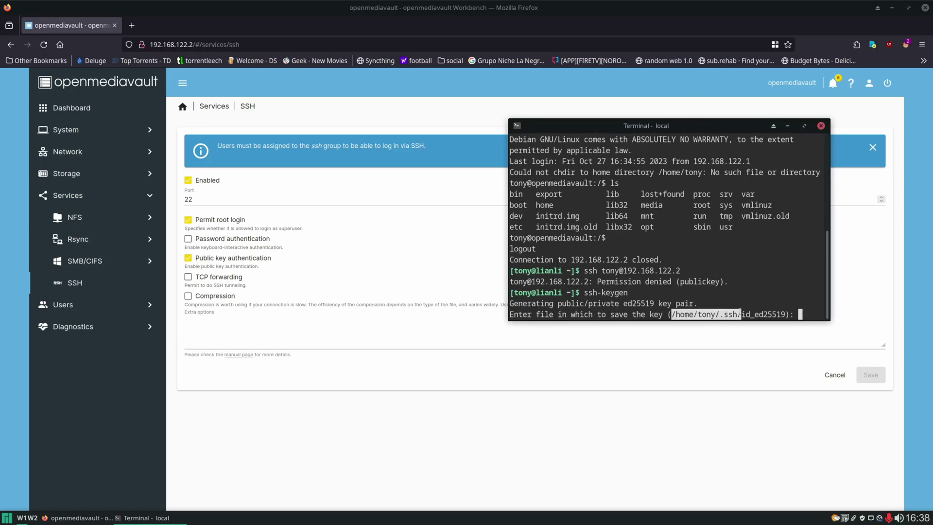
pyautogui.middleClick(804, 310)
pyautogui.write('omv')
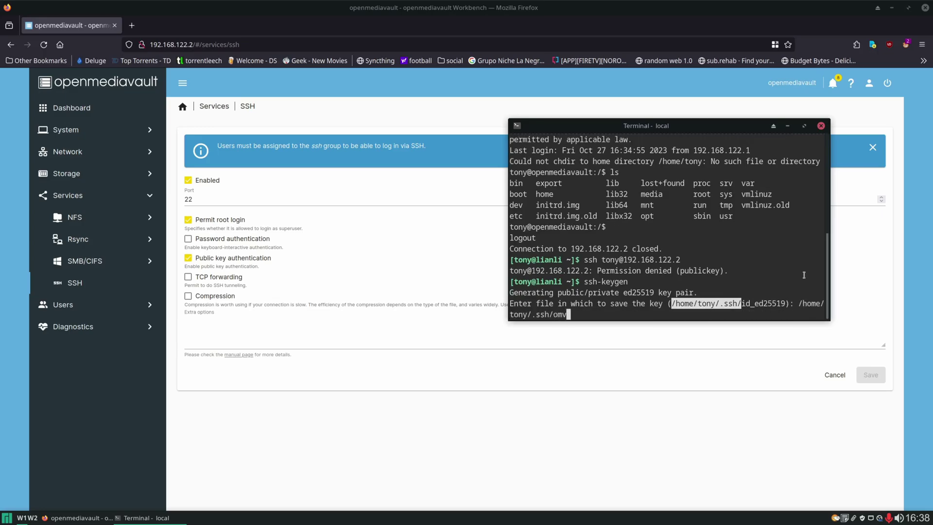
pyautogui.press('Return')
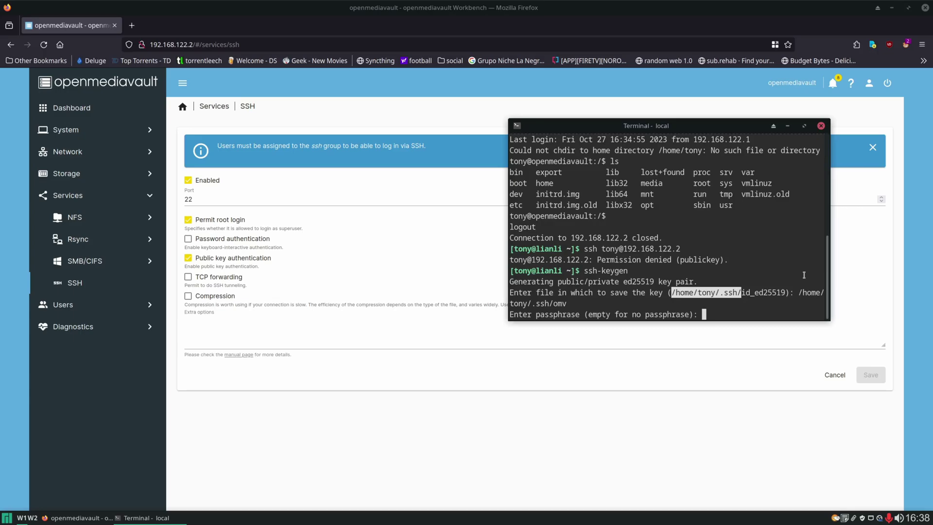
pyautogui.press('Return')
pyautogui.press('Return')
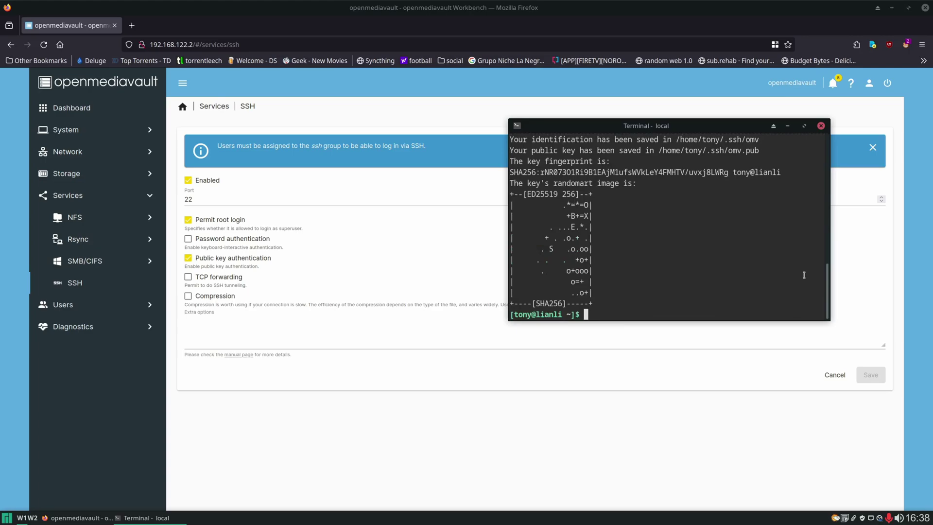
pyautogui.click(670, 455)
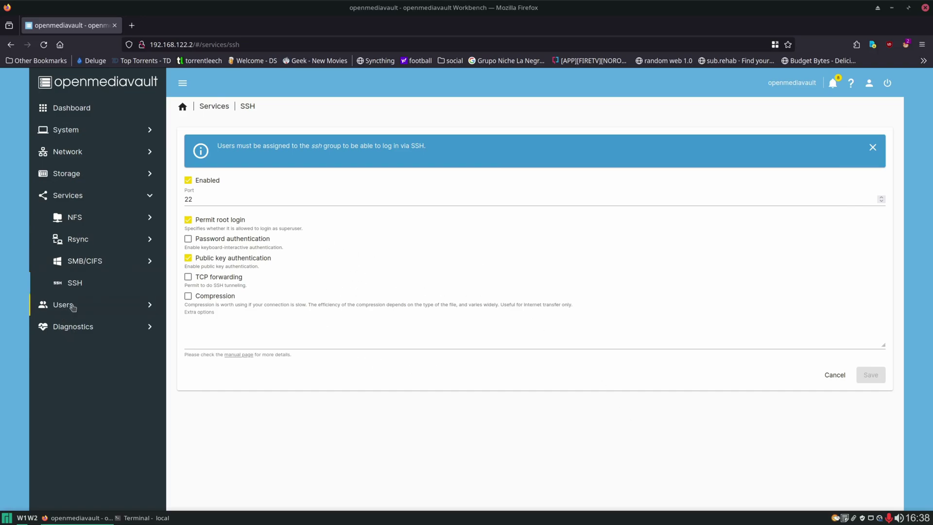
# Open tony's account for editing from Users > Users.
pyautogui.click(65, 306)
pyautogui.click(82, 263)
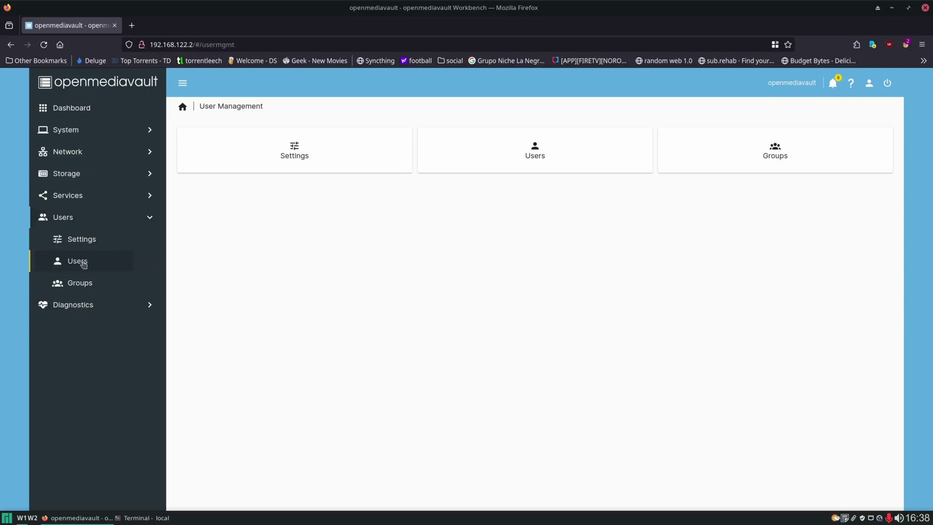
pyautogui.click(211, 285)
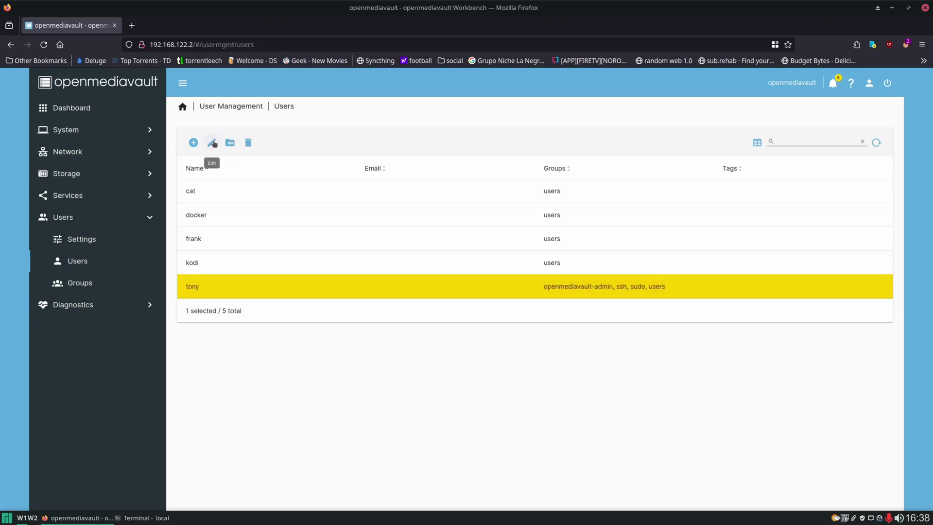
pyautogui.click(212, 143)
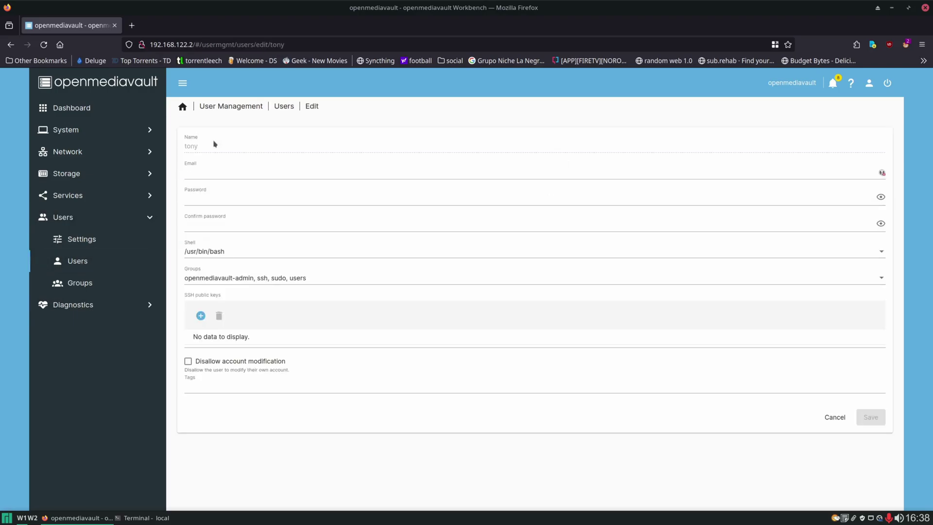
# Add the public key from ~/.ssh/omv.pub to tony's SSH public keys.
pyautogui.click(201, 316)
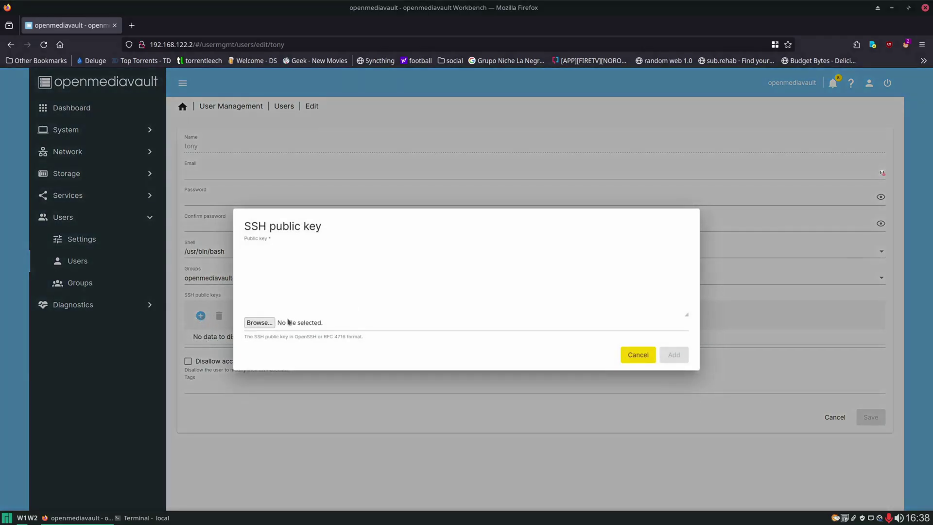
pyautogui.click(259, 323)
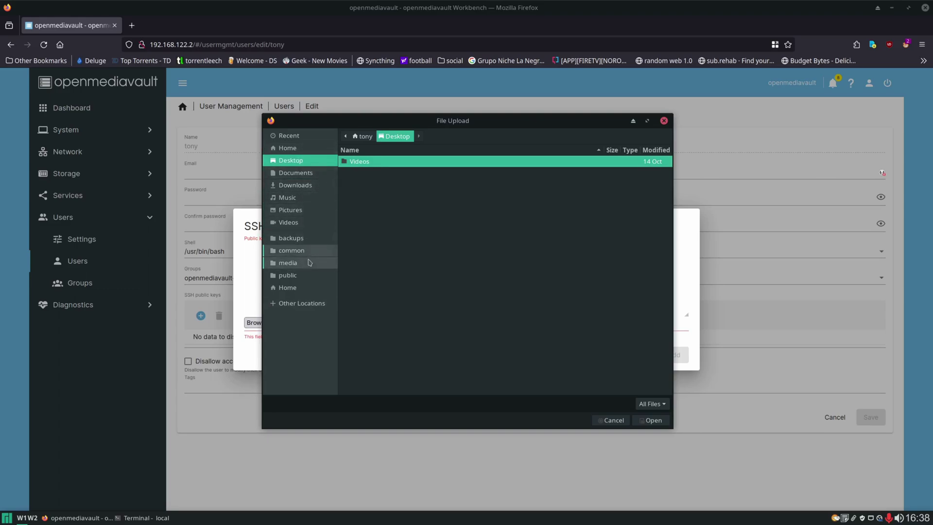
pyautogui.write('~/.ssh/')
pyautogui.press('Return')
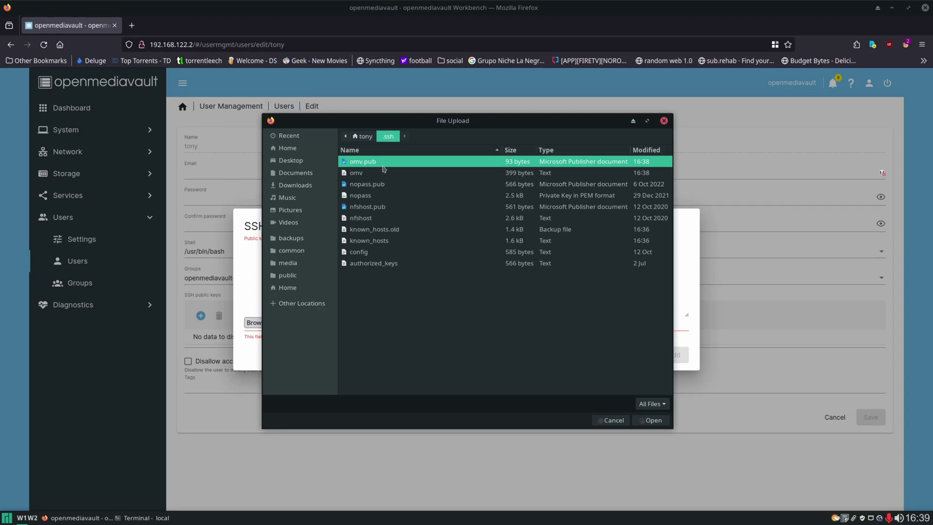
pyautogui.click(378, 174)
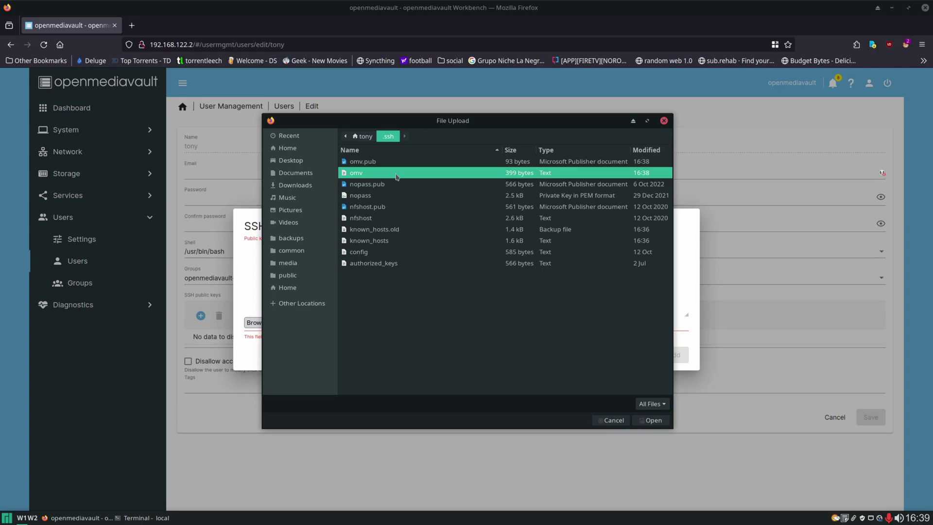
pyautogui.click(384, 162)
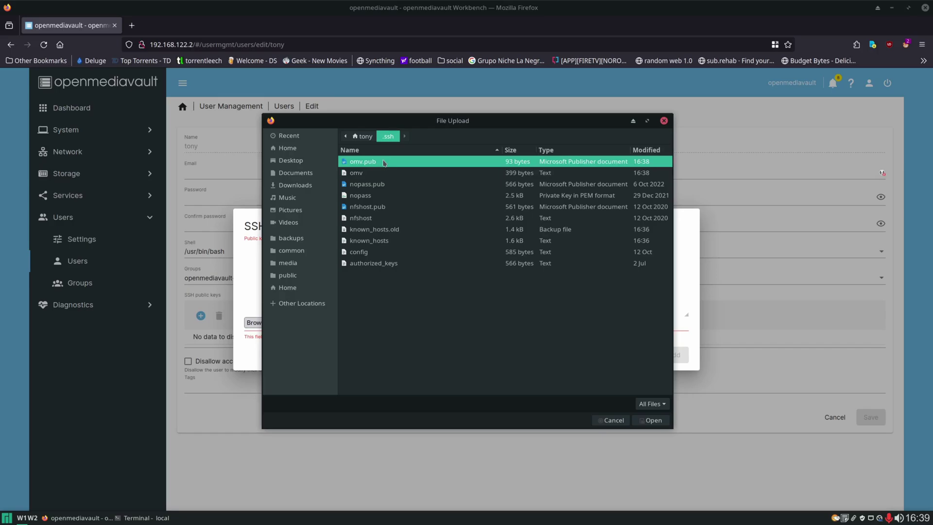
pyautogui.click(654, 420)
pyautogui.click(676, 356)
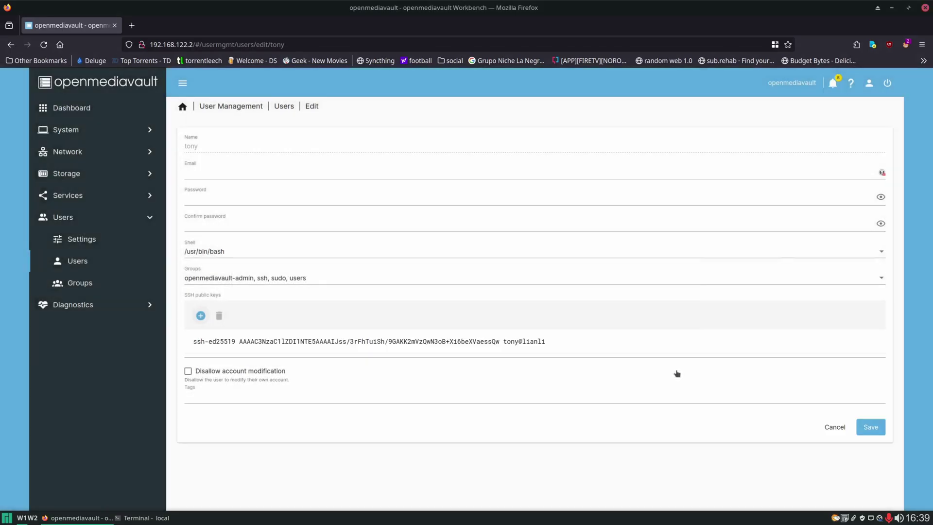
# Save tony's account and apply the pending configuration changes.
pyautogui.click(870, 433)
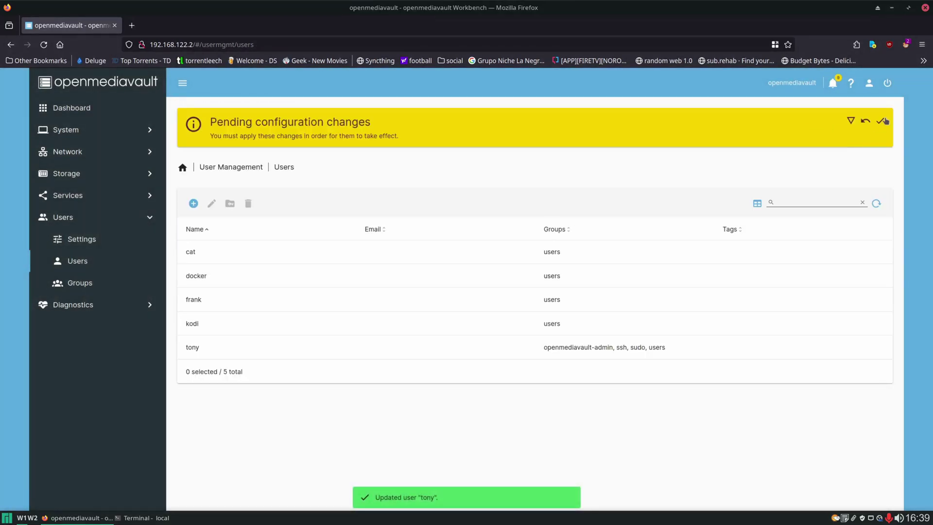
pyautogui.click(880, 120)
pyautogui.click(534, 312)
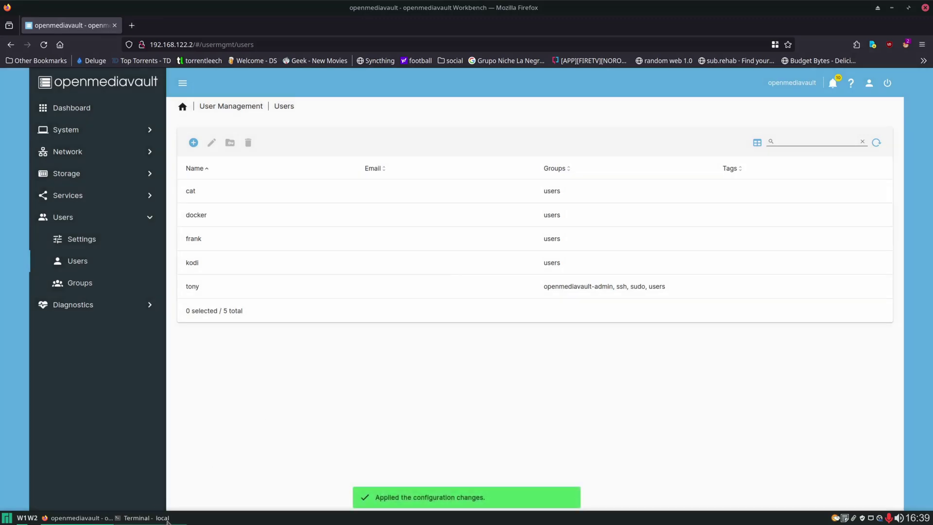
pyautogui.click(146, 517)
pyautogui.moveTo(660, 130); pyautogui.dragTo(715, 157)
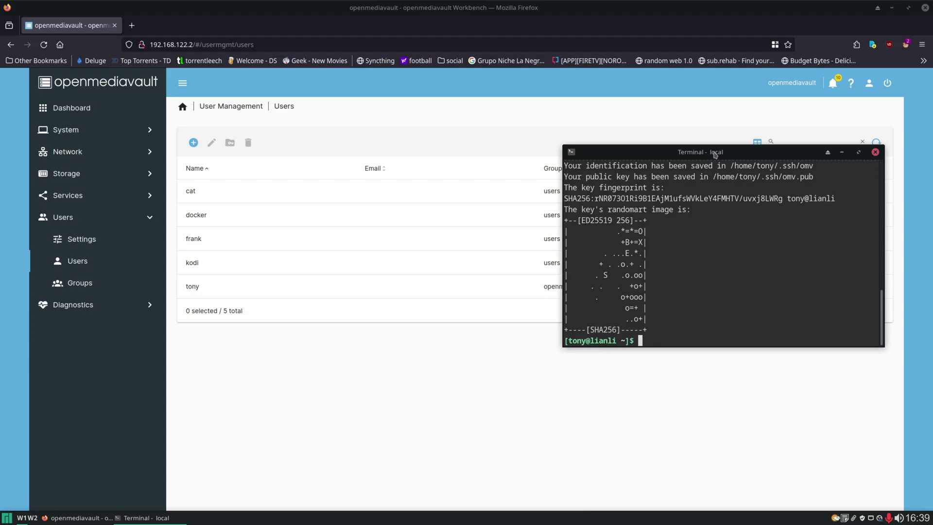
pyautogui.press('Up')
pyautogui.press('Up')
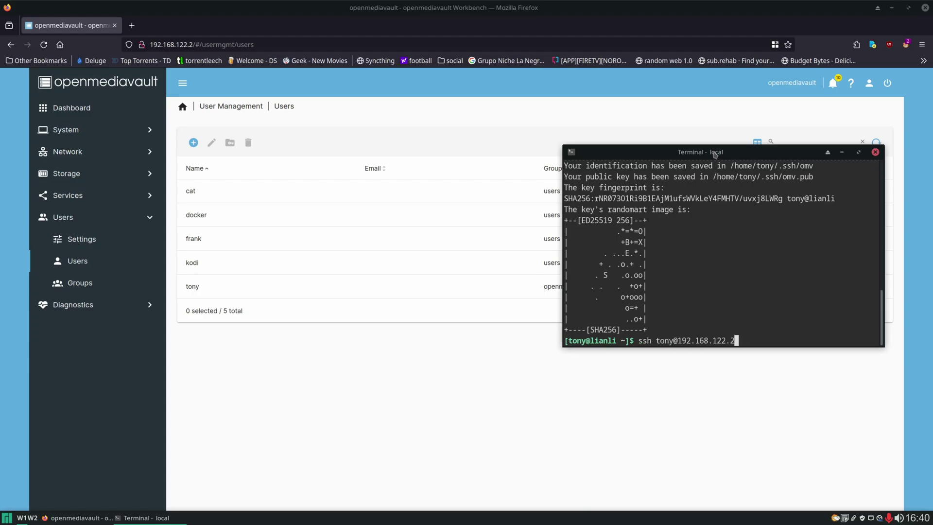
pyautogui.hotkey('ctrl', 'Left')
pyautogui.hotkey('ctrl', 'Left')
pyautogui.hotkey('ctrl', 'Left')
pyautogui.hotkey('ctrl', 'Left')
pyautogui.hotkey('ctrl', 'Left')
pyautogui.write('-i ')
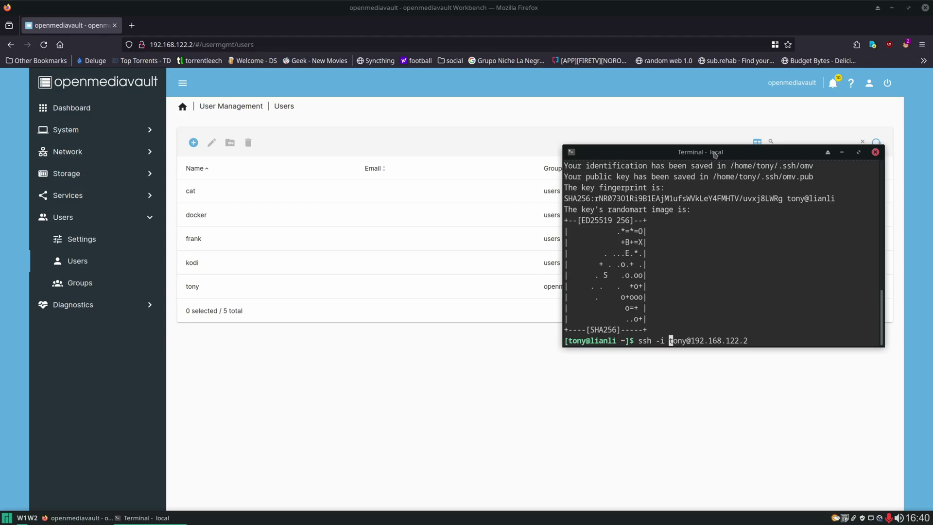
pyautogui.write('~/')
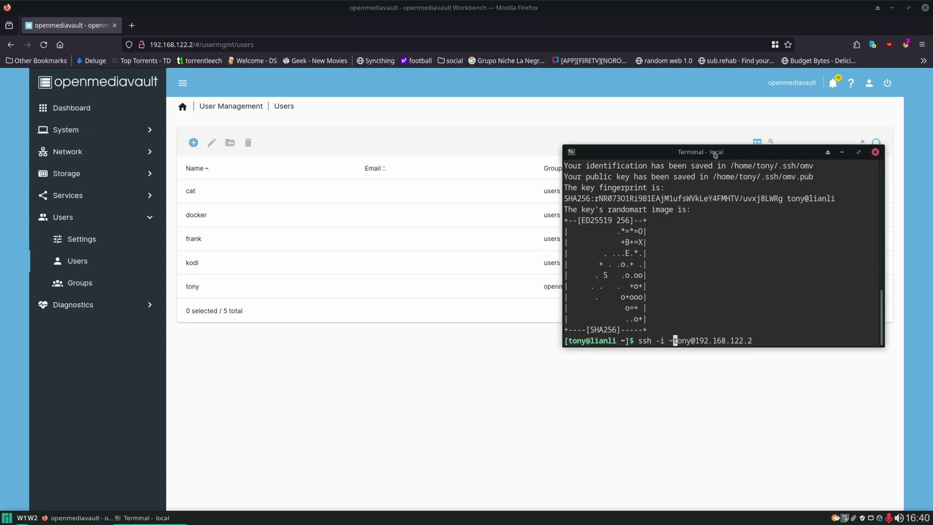
pyautogui.write('.ssh/om')
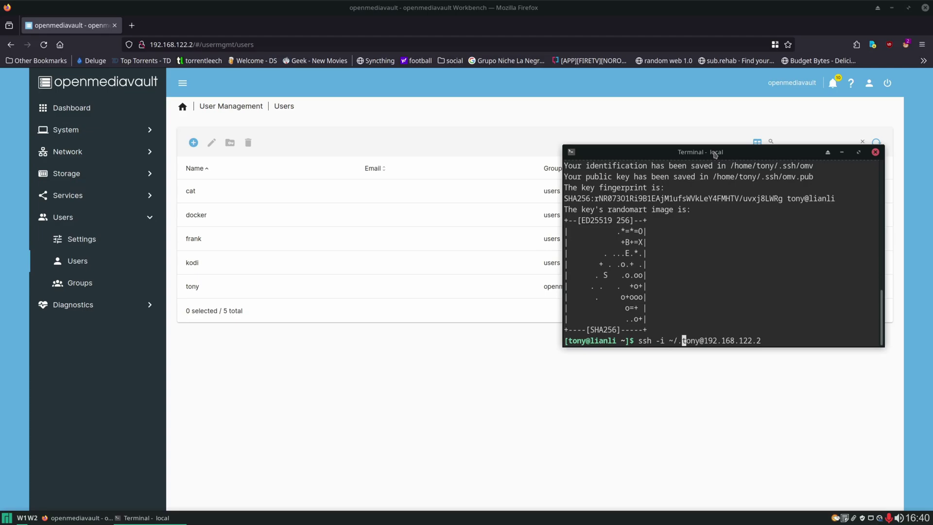
pyautogui.write('v')
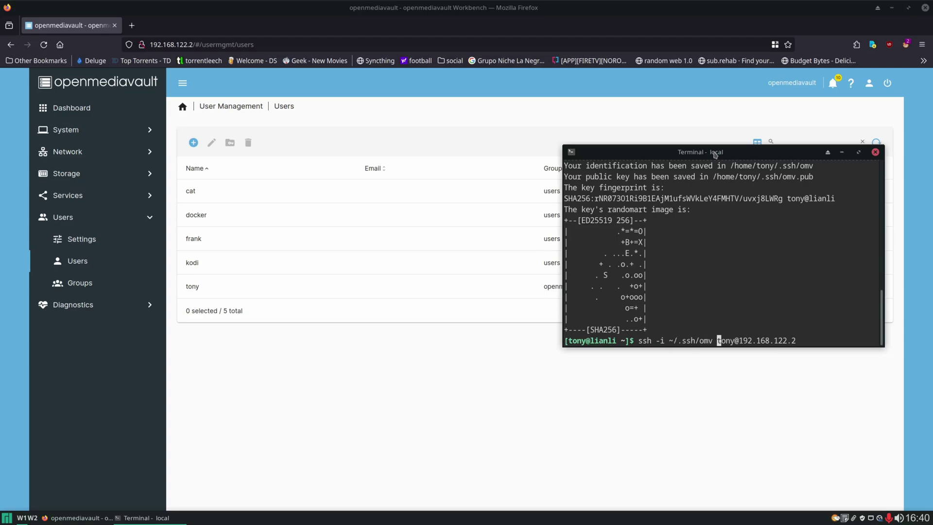
pyautogui.press('Return')
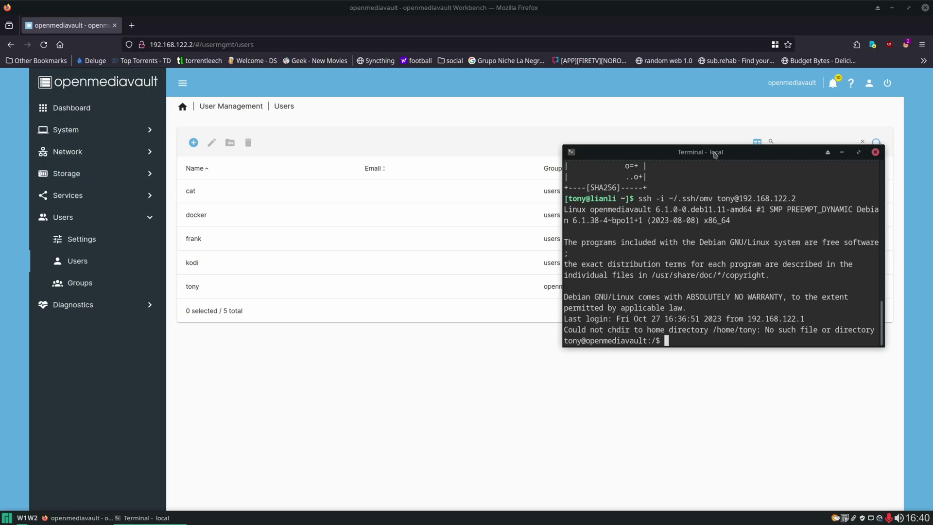
# Log out and rerun the key-based login, noting the missing /home/tony message.
pyautogui.hotkey('ctrl', 'd')
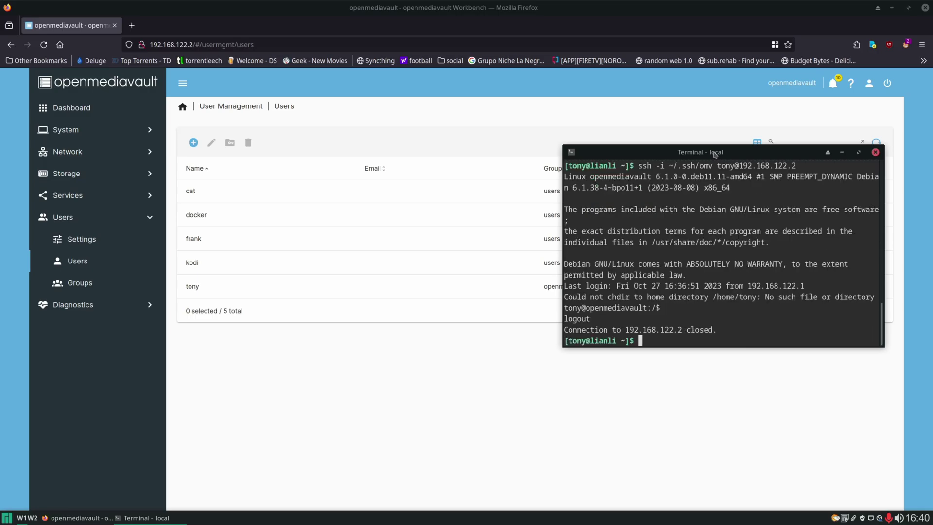
pyautogui.press('Up')
pyautogui.press('Return')
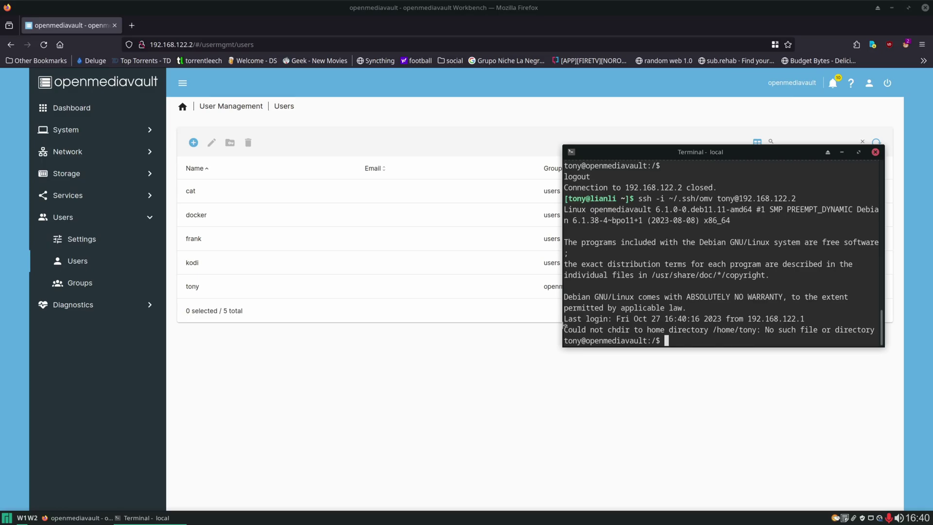
pyautogui.moveTo(564, 330); pyautogui.dragTo(874, 330)
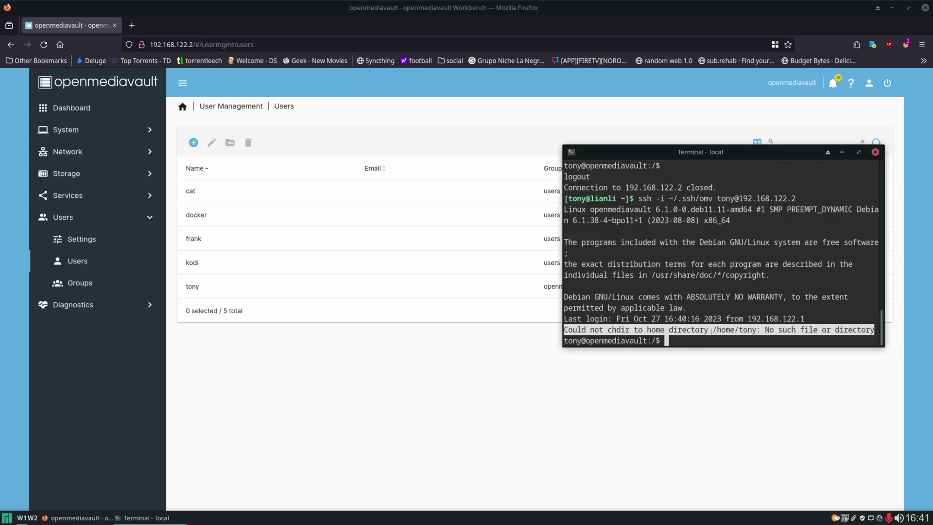
pyautogui.click(627, 404)
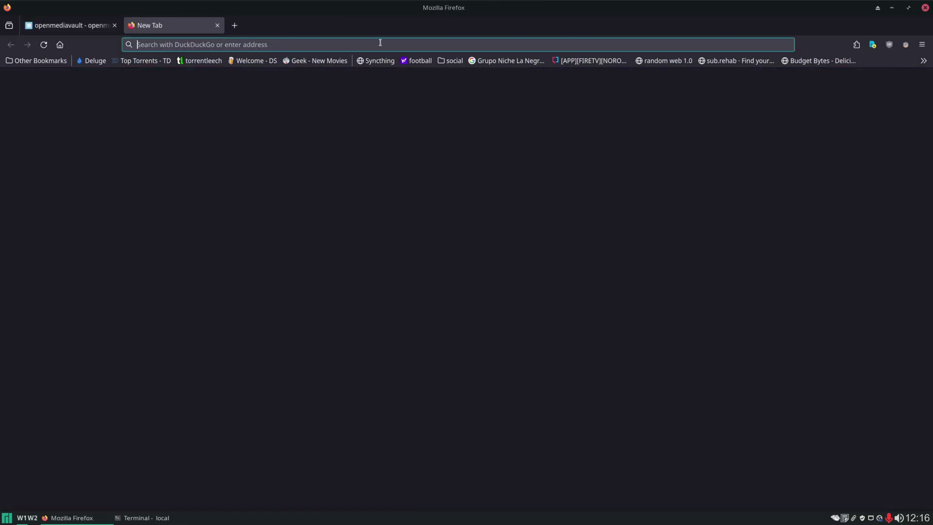
# Load omv-extras.org and select its install command line.
pyautogui.write('omv-extras.org')
pyautogui.press('Return')
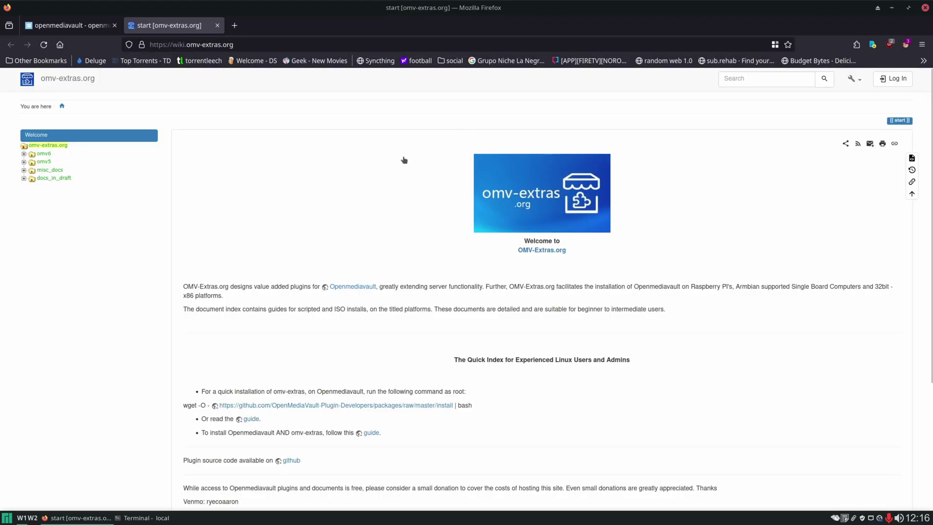
pyautogui.scroll(-3, 399, 180)
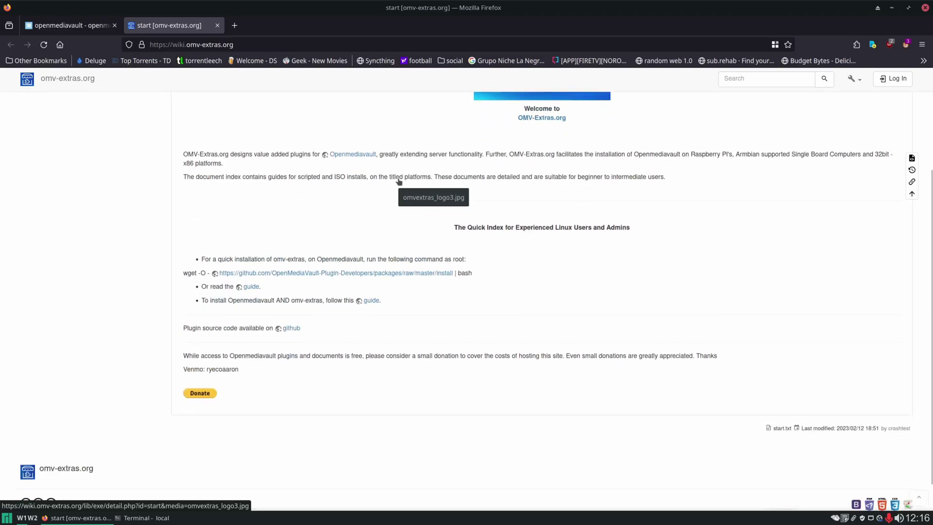
pyautogui.tripleClick(475, 240)
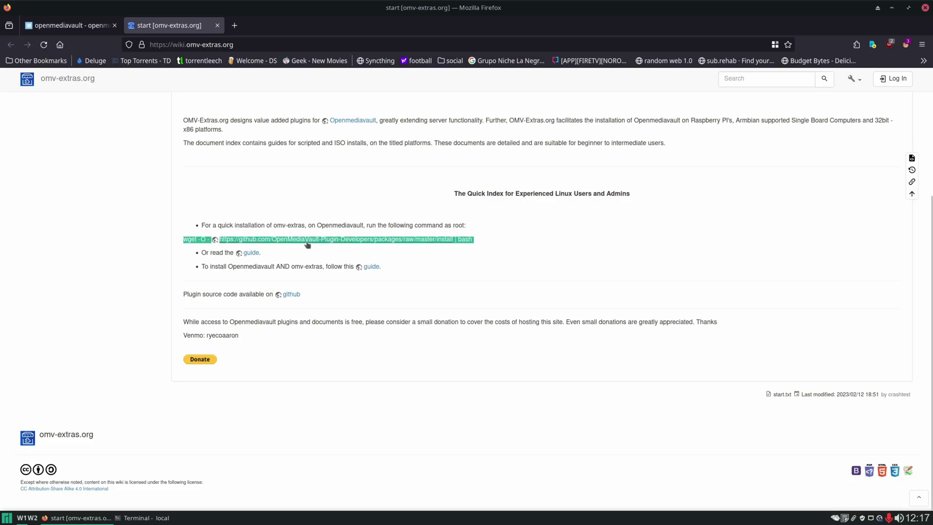
# Open the raw install script from the wiki's github link.
pyautogui.click(159, 518)
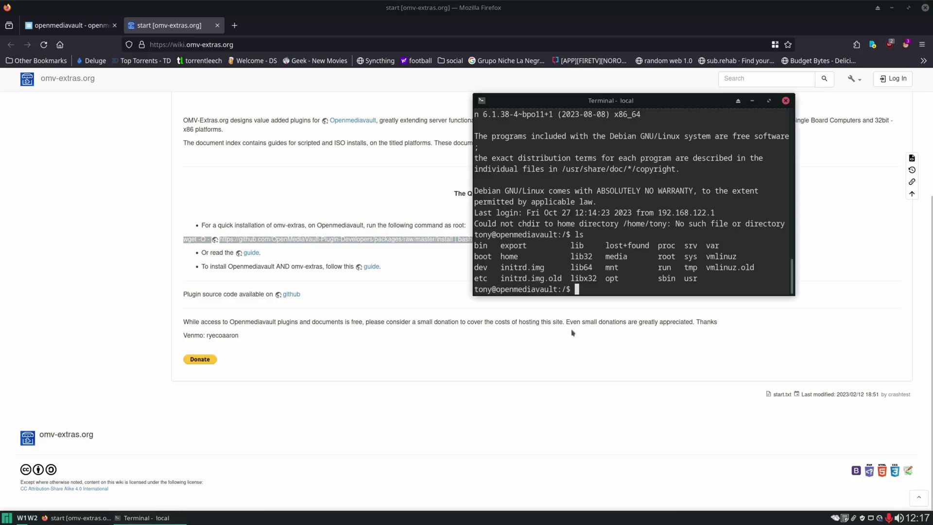
pyautogui.click(526, 395)
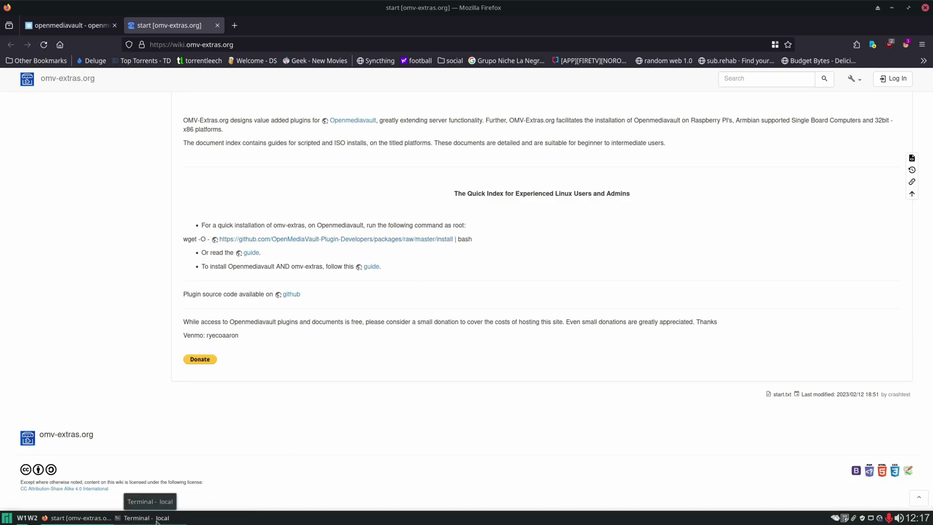
pyautogui.click(157, 518)
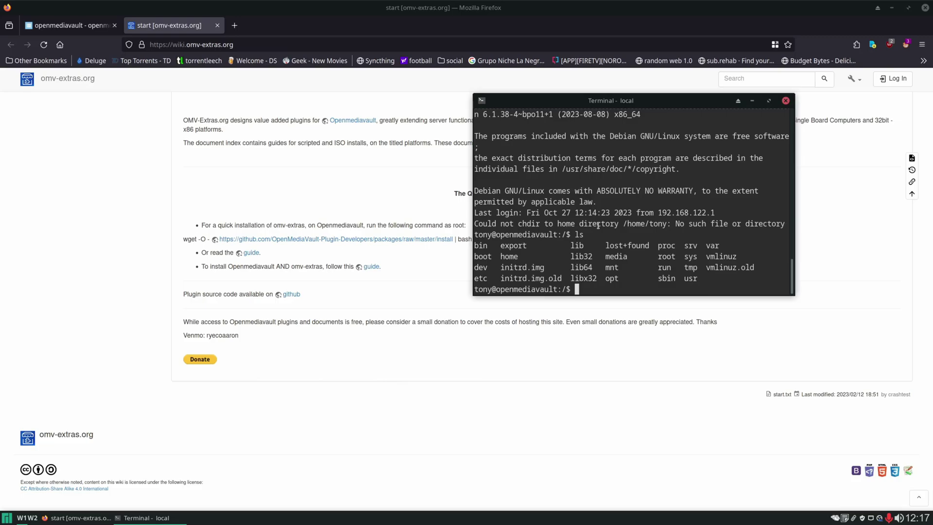
pyautogui.click(437, 232)
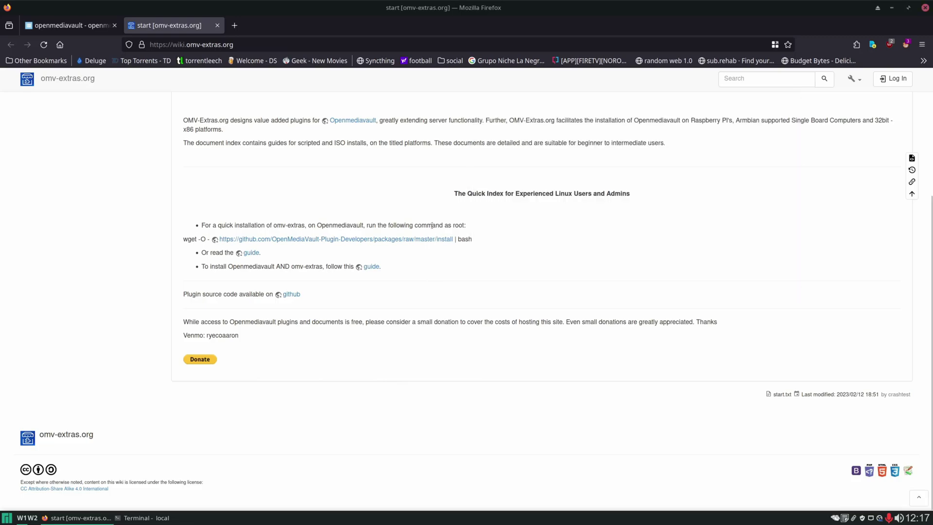
pyautogui.click(274, 238)
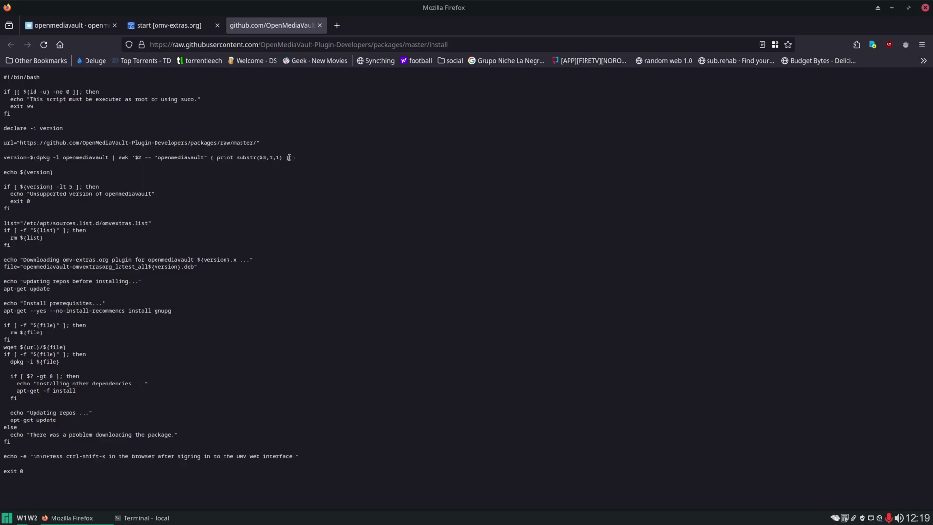
# Run the script's dpkg | awk version check in Terminal, which returns 6.
pyautogui.moveTo(293, 157); pyautogui.dragTo(36, 158)
pyautogui.rightClick(49, 157)
pyautogui.click(66, 162)
pyautogui.click(146, 517)
pyautogui.hotkey('ctrl', 'shift', 'v')
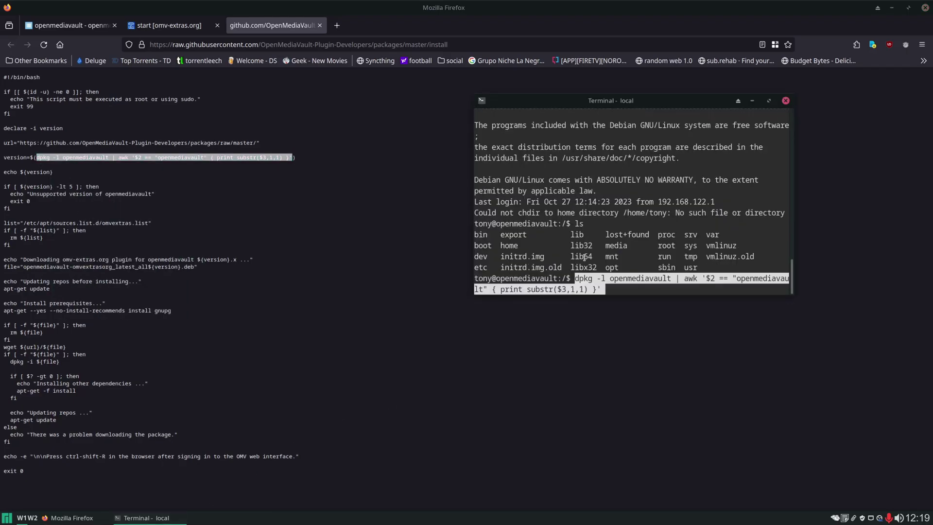
pyautogui.press('Return')
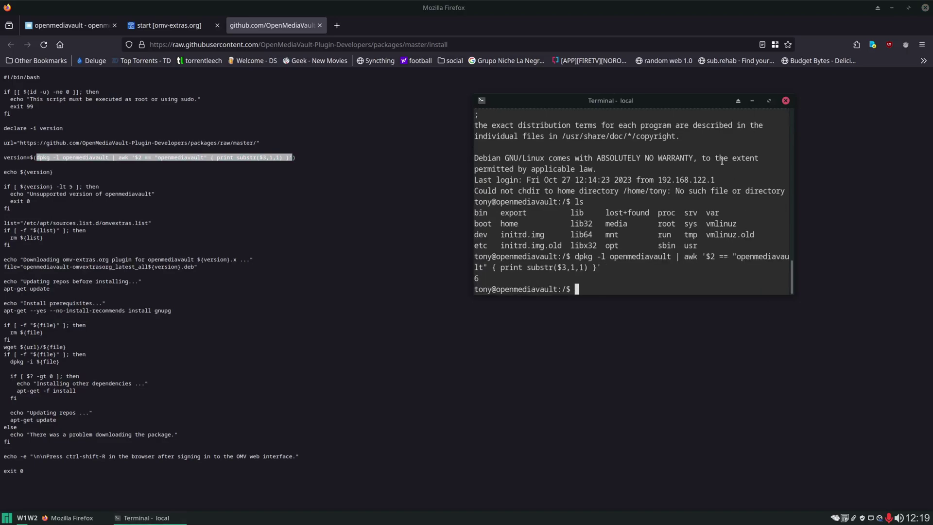
pyautogui.moveTo(480, 278); pyautogui.dragTo(471, 277)
pyautogui.click(455, 306)
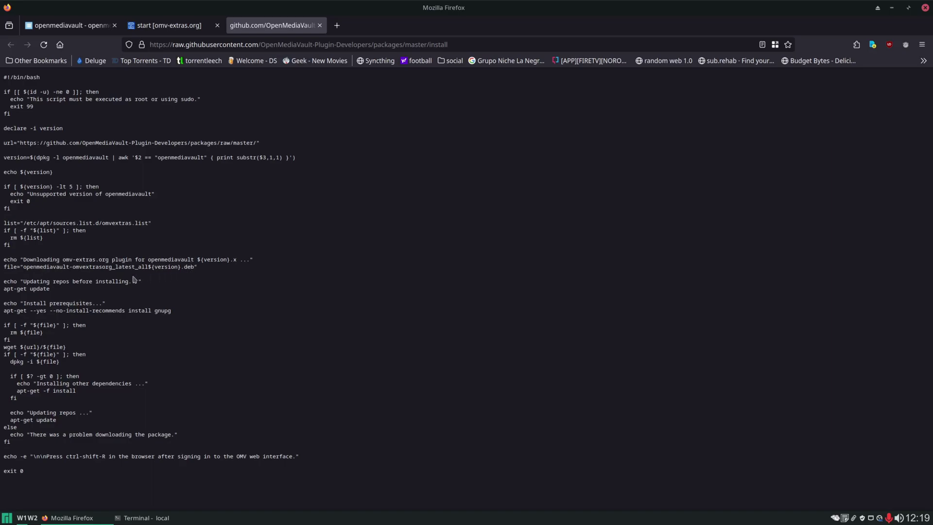
# Copy the apt-get gnupg install line from the script and run it in Terminal.
pyautogui.moveTo(51, 290); pyautogui.dragTo(3, 290)
pyautogui.click(91, 291)
pyautogui.moveTo(172, 313); pyautogui.dragTo(4, 312)
pyautogui.rightClick(11, 311)
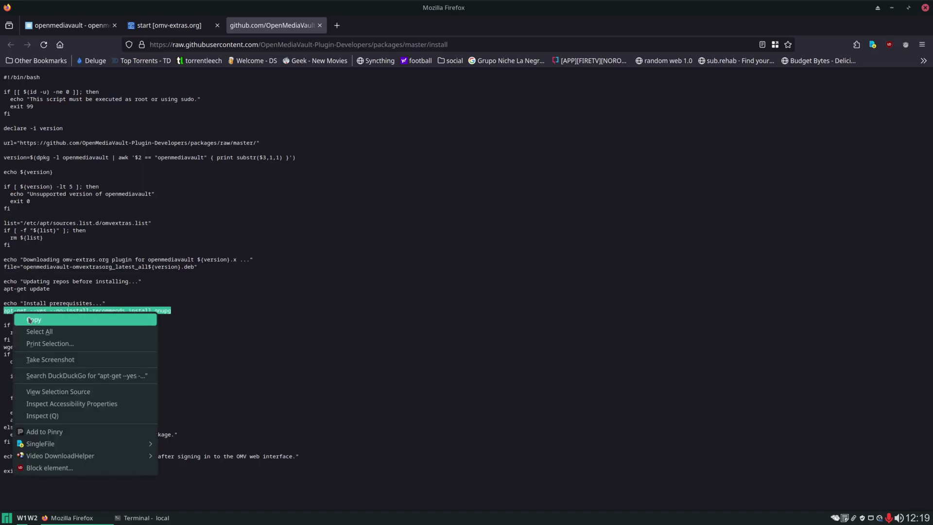
pyautogui.click(29, 318)
pyautogui.click(145, 518)
pyautogui.hotkey('ctrl', 'shift', 'v')
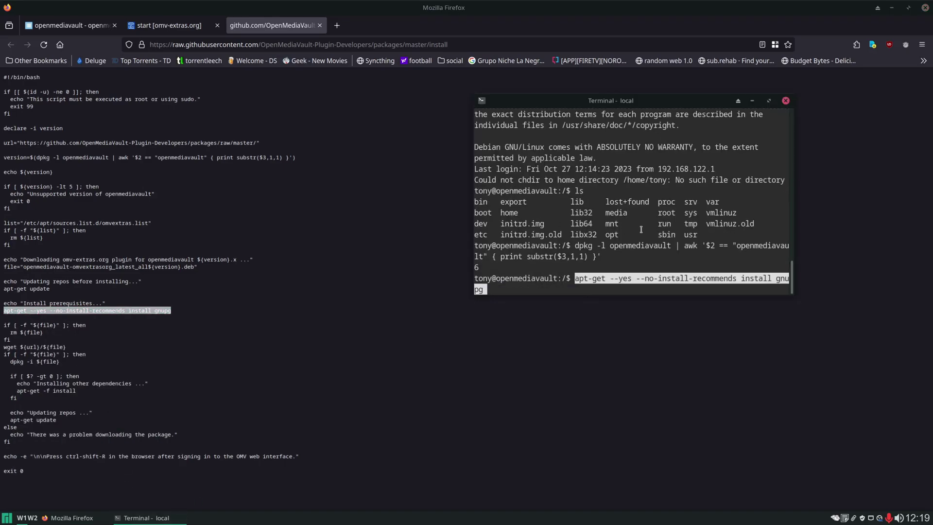
pyautogui.press('Return')
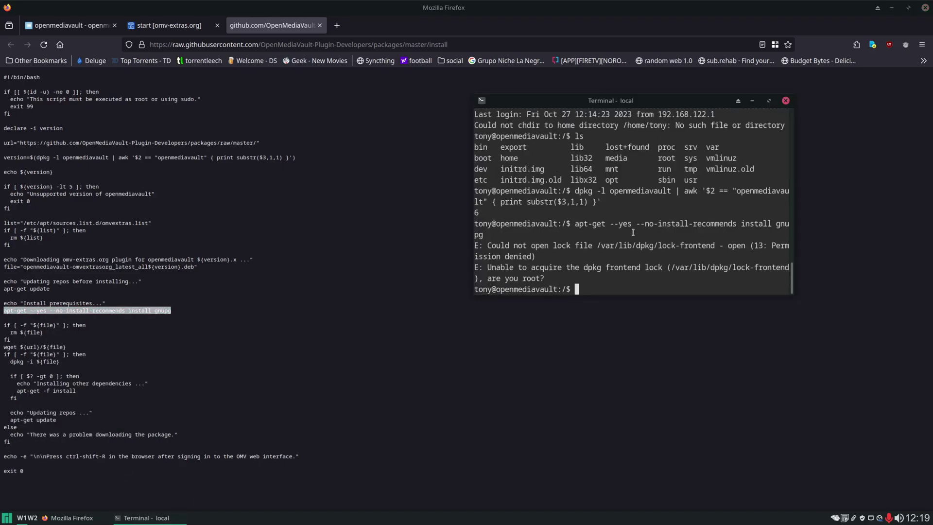
# Rerun the gnupg install with sudo !!, which reports gnupg is already the newest version.
pyautogui.write('sudo !!')
pyautogui.press('Return')
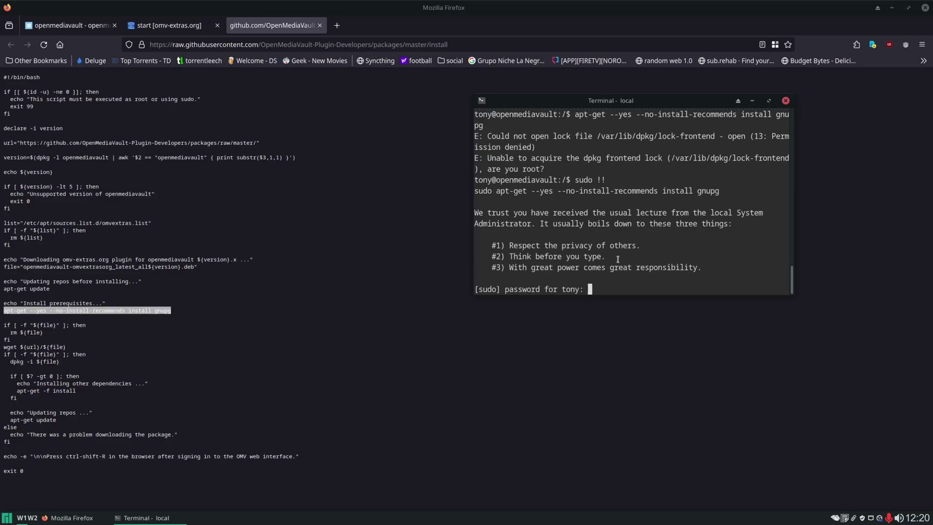
pyautogui.press('Return')
pyautogui.moveTo(474, 257); pyautogui.dragTo(712, 257)
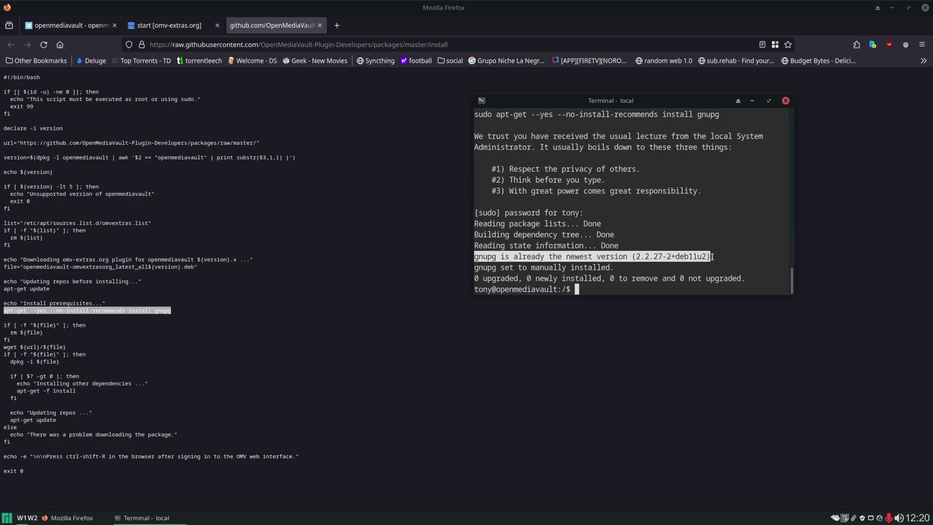
pyautogui.click(315, 292)
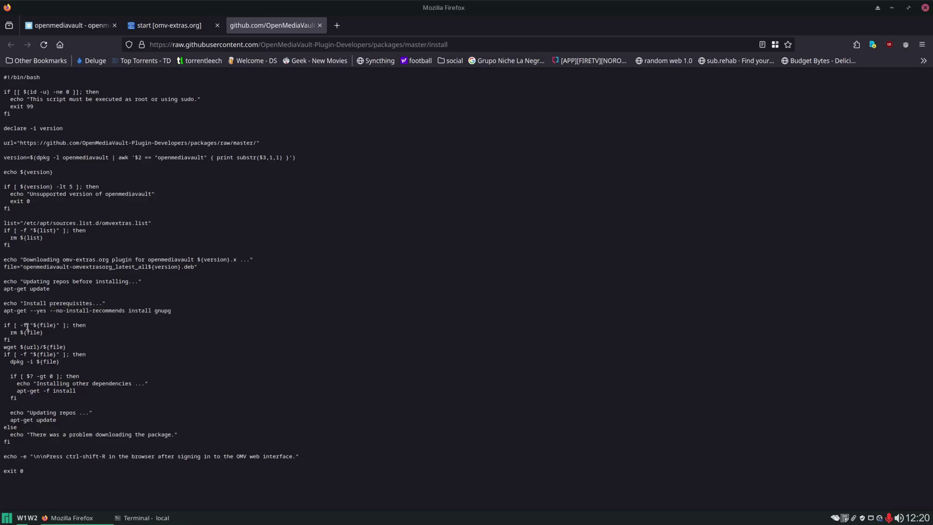
# Launch leafpad and select the base URL on the script's url= line.
pyautogui.moveTo(65, 346); pyautogui.dragTo(4, 348)
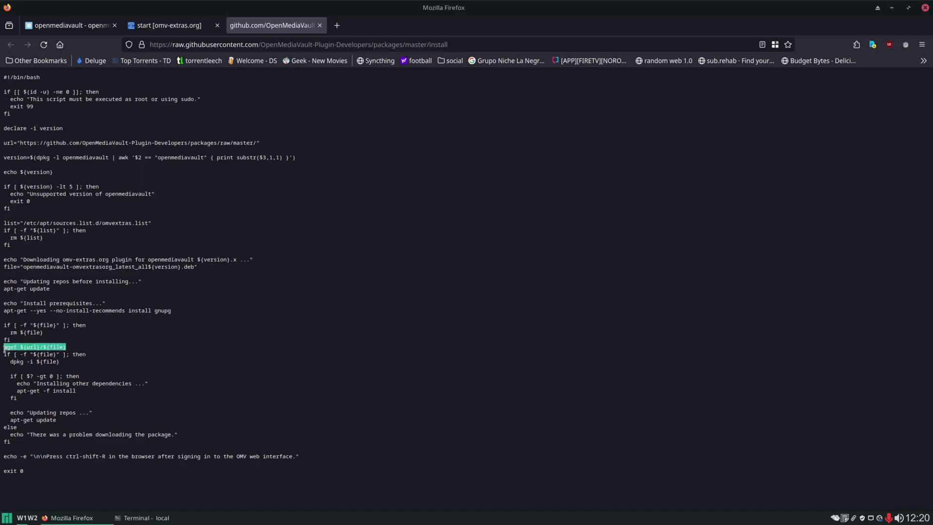
pyautogui.click(40, 348)
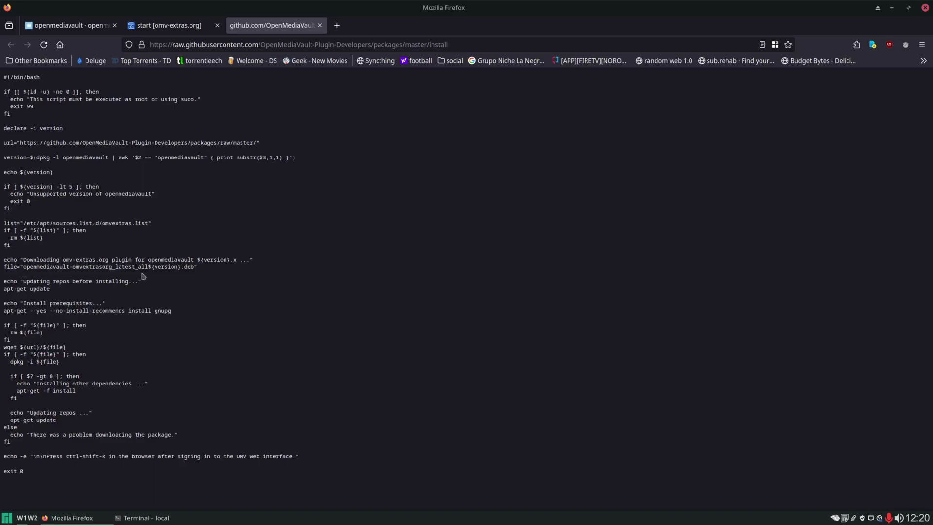
pyautogui.press('super')
pyautogui.write('leafpad')
pyautogui.press('Return')
pyautogui.moveTo(407, 140); pyautogui.dragTo(601, 140)
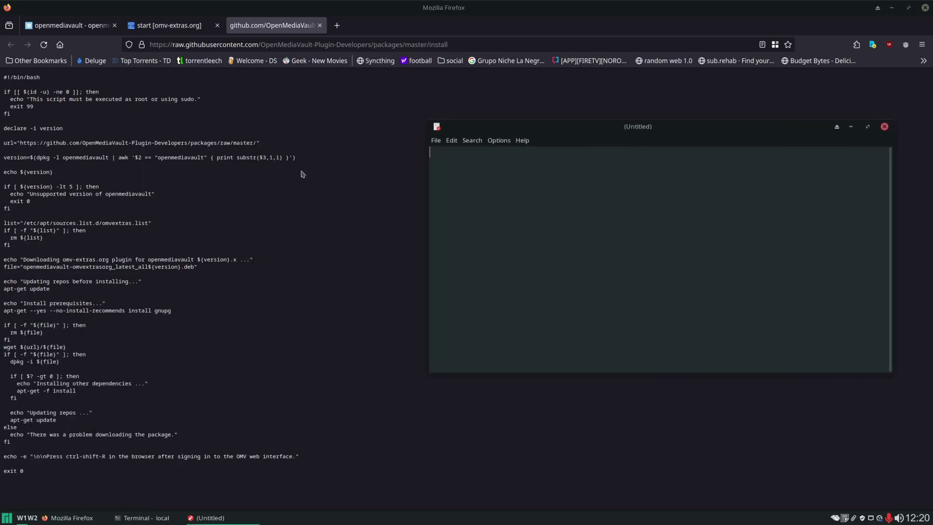
pyautogui.click(256, 142)
pyautogui.moveTo(257, 142); pyautogui.dragTo(20, 143)
# Paste the url= base URL and the file= package name into the text editor.
pyautogui.click(221, 518)
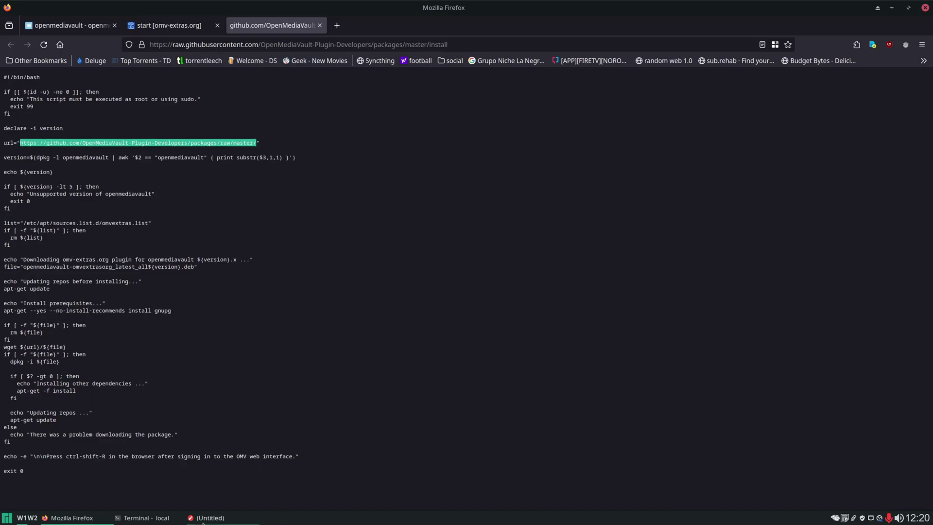
pyautogui.hotkey('ctrl', 'v')
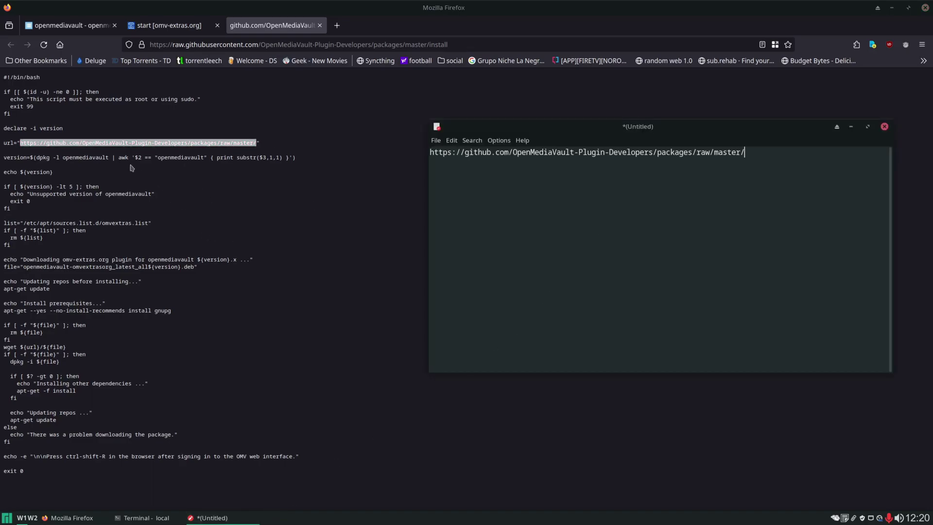
pyautogui.click(140, 169)
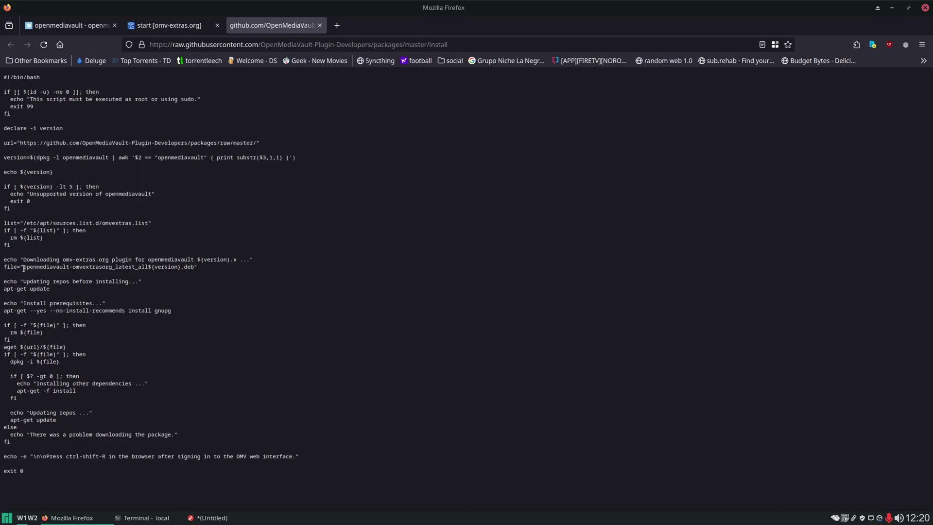
pyautogui.moveTo(22, 267); pyautogui.dragTo(195, 266)
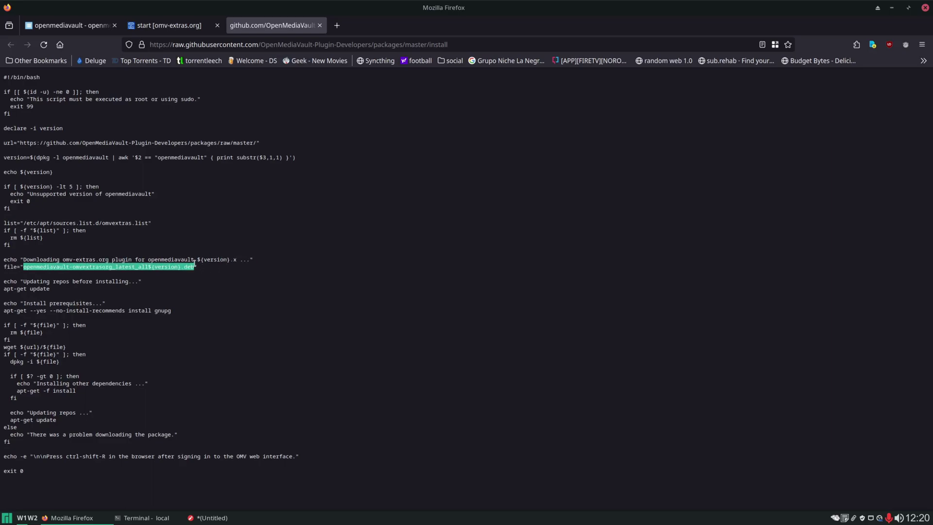
pyautogui.click(228, 518)
pyautogui.middleClick(606, 291)
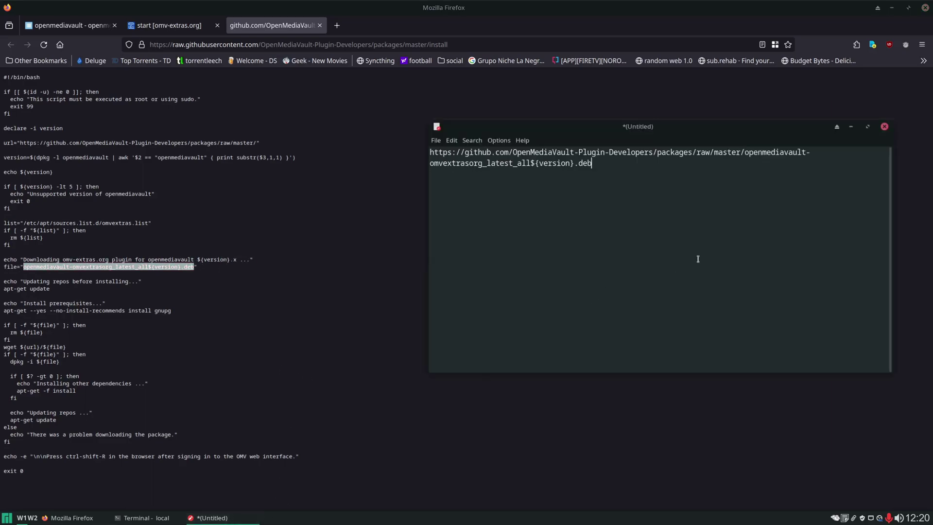
# Replace ${version} with 6 and copy the full URL ending openmediavault-omvextrasorg_latest_all6.deb.
pyautogui.moveTo(530, 163); pyautogui.dragTo(571, 163)
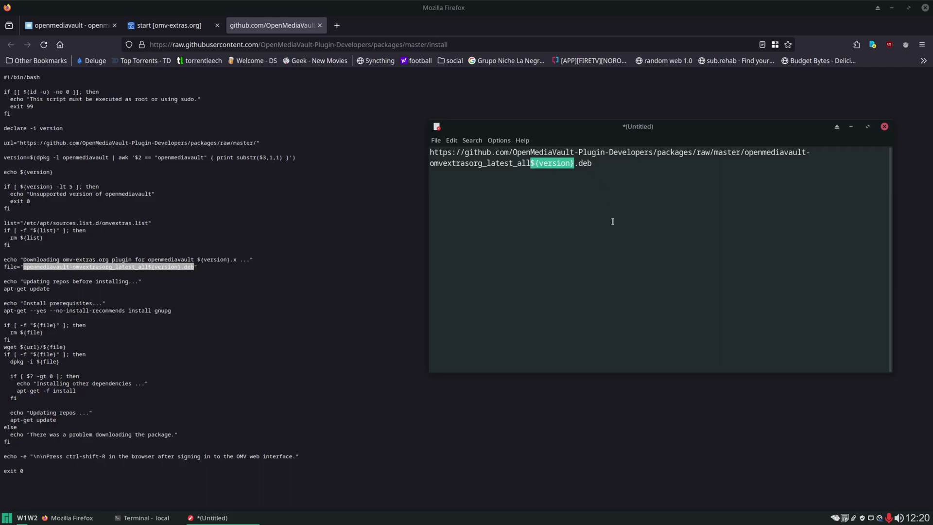
pyautogui.write('6')
pyautogui.moveTo(551, 163); pyautogui.dragTo(381, 145)
pyautogui.rightClick(456, 159)
pyautogui.click(480, 170)
pyautogui.click(630, 206)
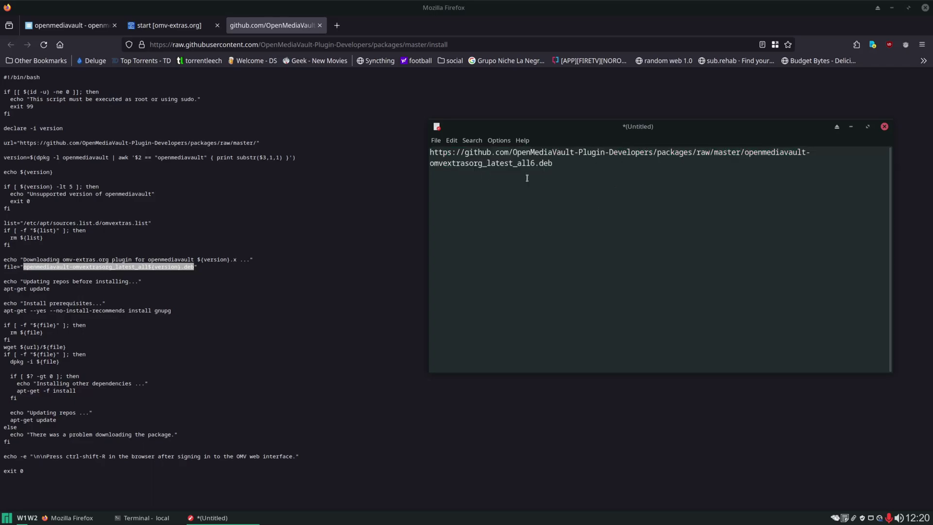
pyautogui.click(146, 517)
# Download openmediavault-omvextrasorg_latest_all6.deb with sudo wget and confirm it with ls.
pyautogui.write('wget')
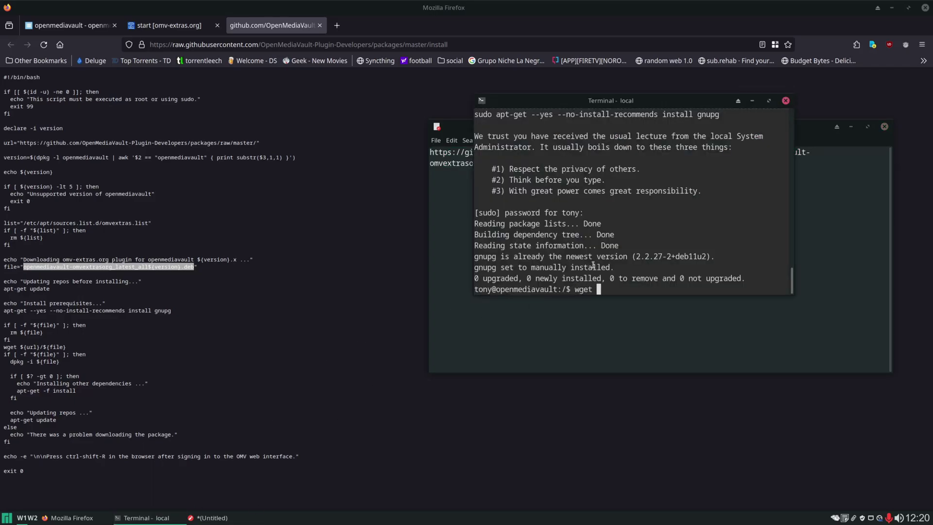
pyautogui.hotkey('ctrl', 'shift', 'v')
pyautogui.press('Return')
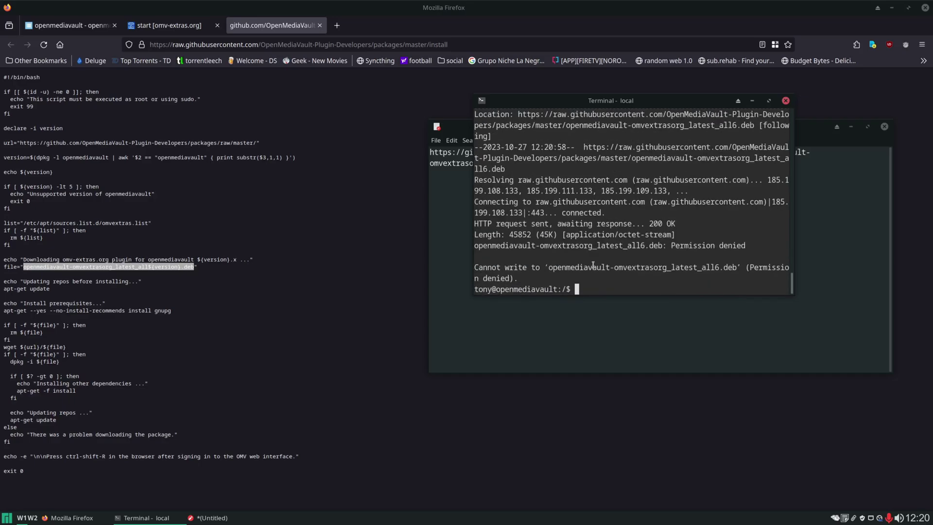
pyautogui.write('sudo !!')
pyautogui.press('Return')
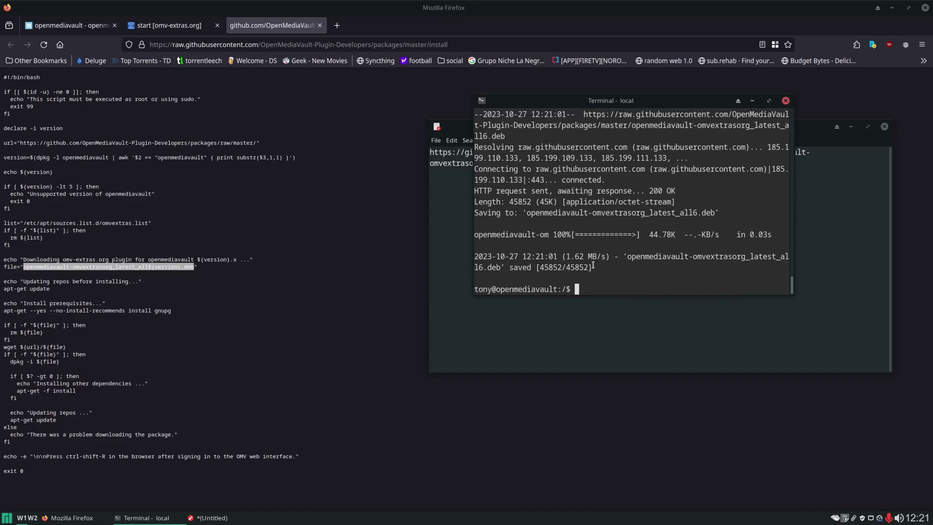
pyautogui.write('ls')
pyautogui.press('Return')
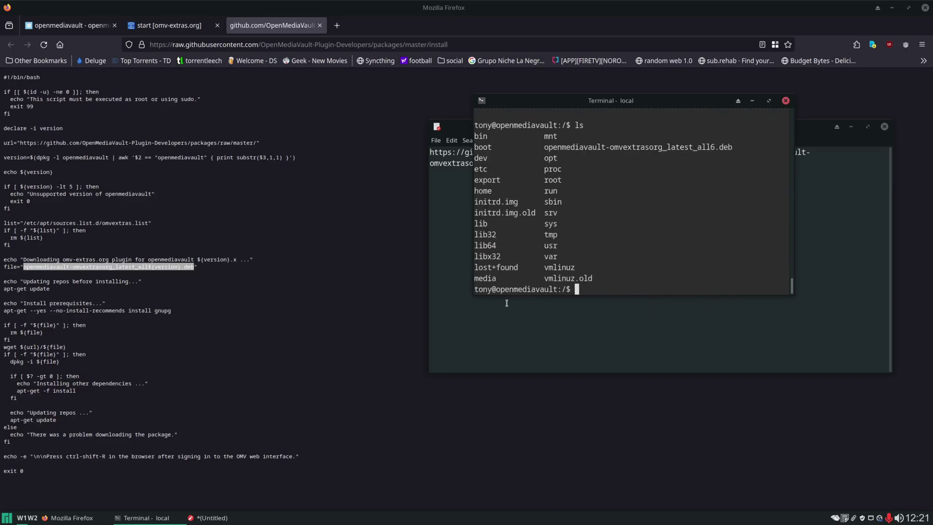
pyautogui.click(180, 343)
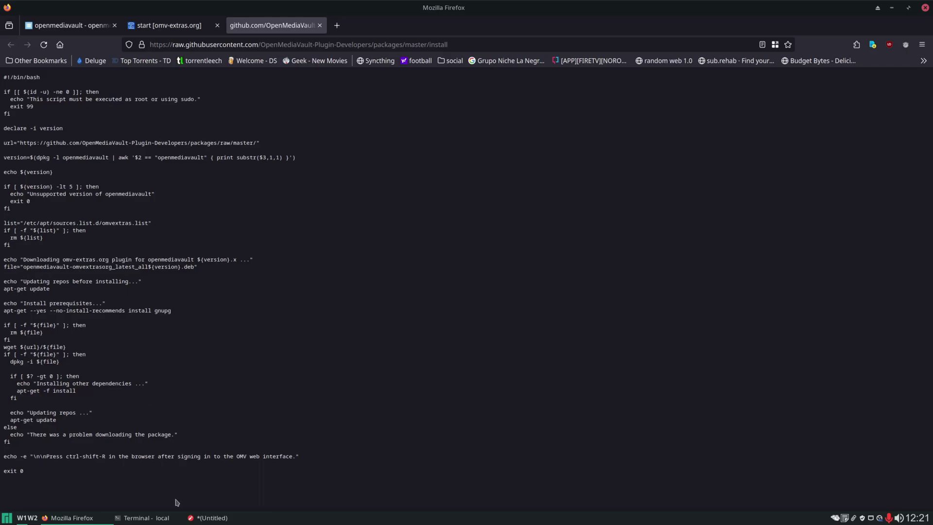
# Install the downloaded omv-extras .deb package with sudo dpkg -i.
pyautogui.click(146, 517)
pyautogui.write('s')
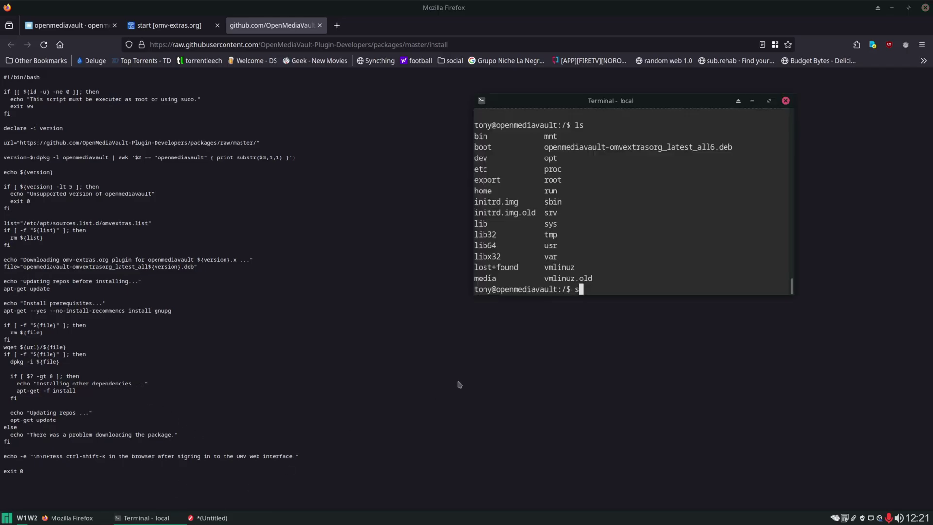
pyautogui.write('udo dpkg -i op')
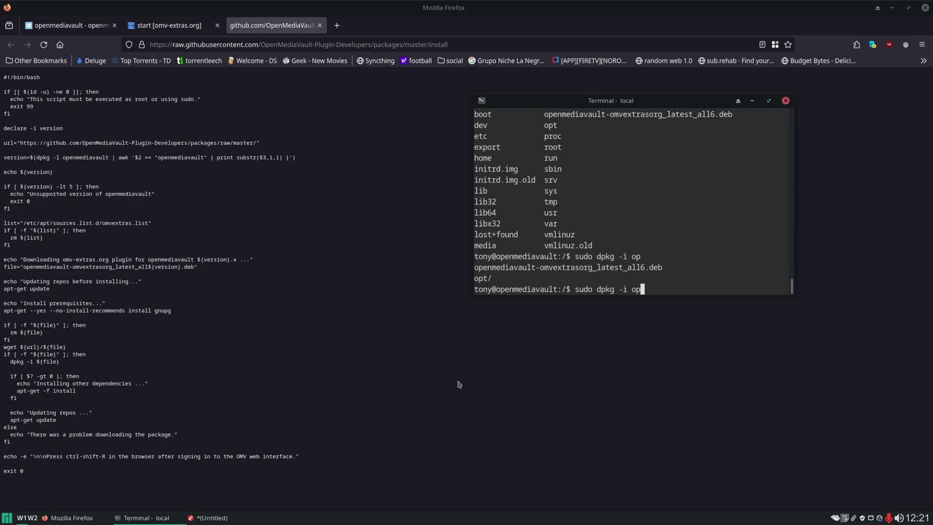
pyautogui.write('e')
pyautogui.press('Tab')
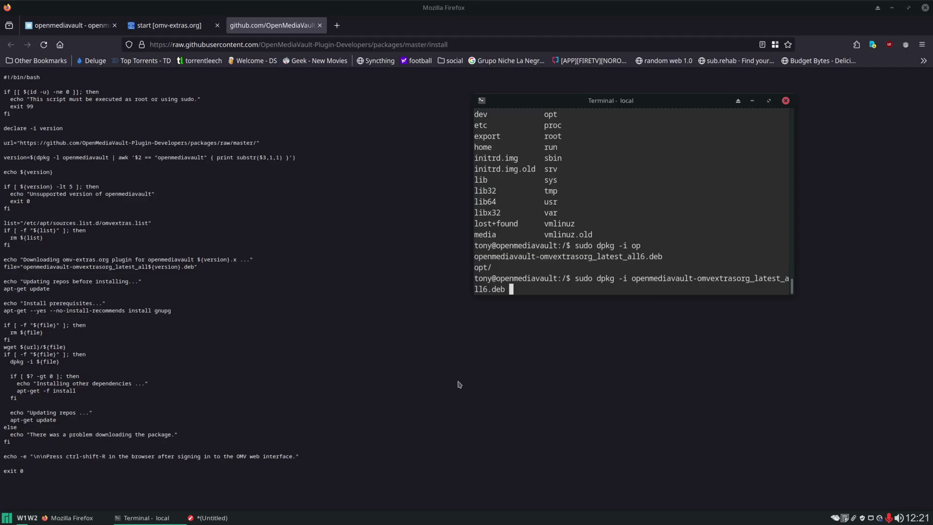
pyautogui.press('Return')
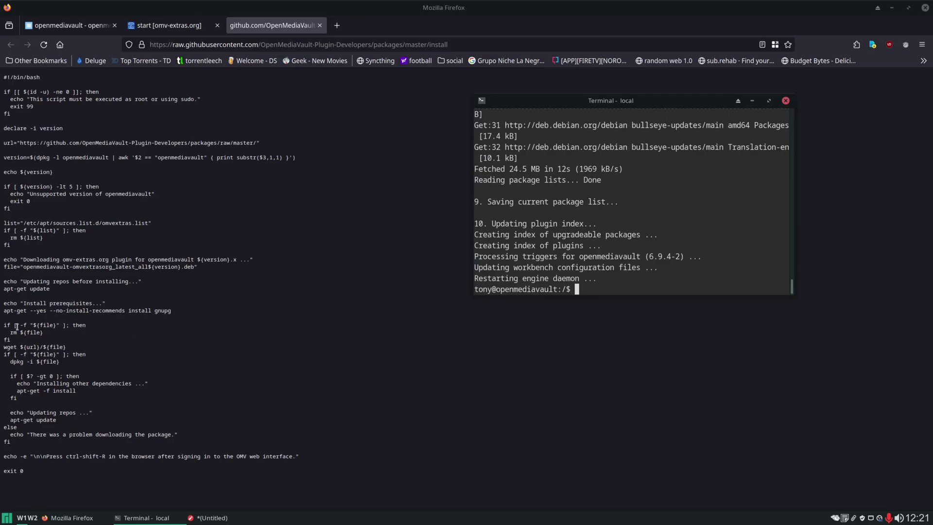
# Delete the leftover openmediavault-omvextrasorg_latest_all6.deb with sudo rm.
pyautogui.write('sudo rm openme')
pyautogui.press('Tab')
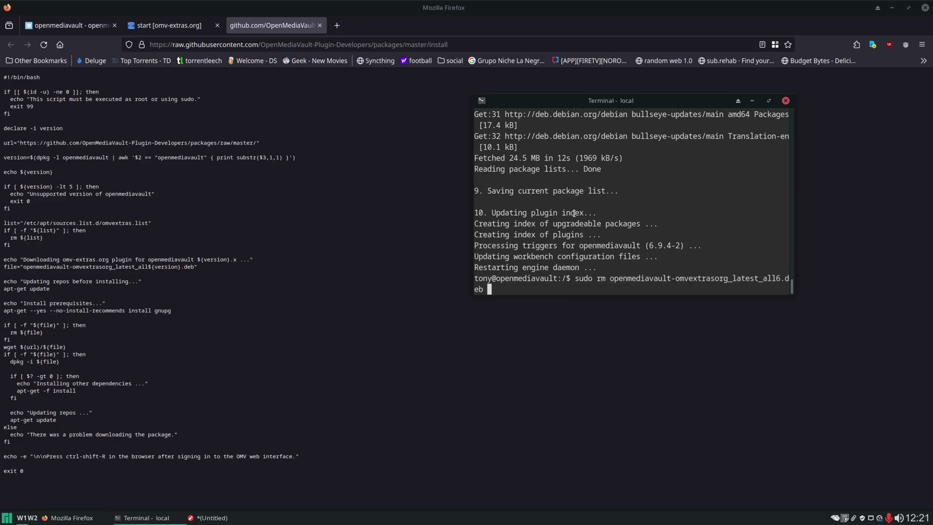
pyautogui.press('Return')
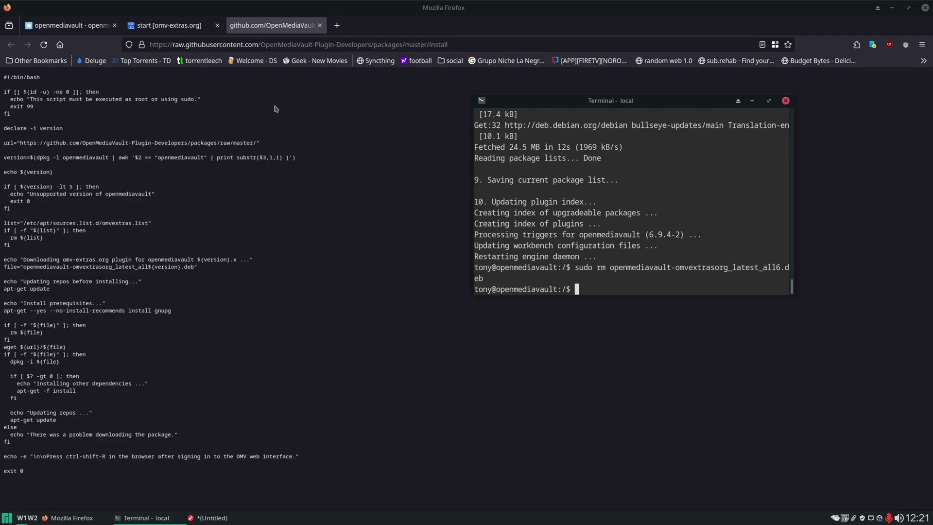
pyautogui.hotkey('ctrl', 'pageup')
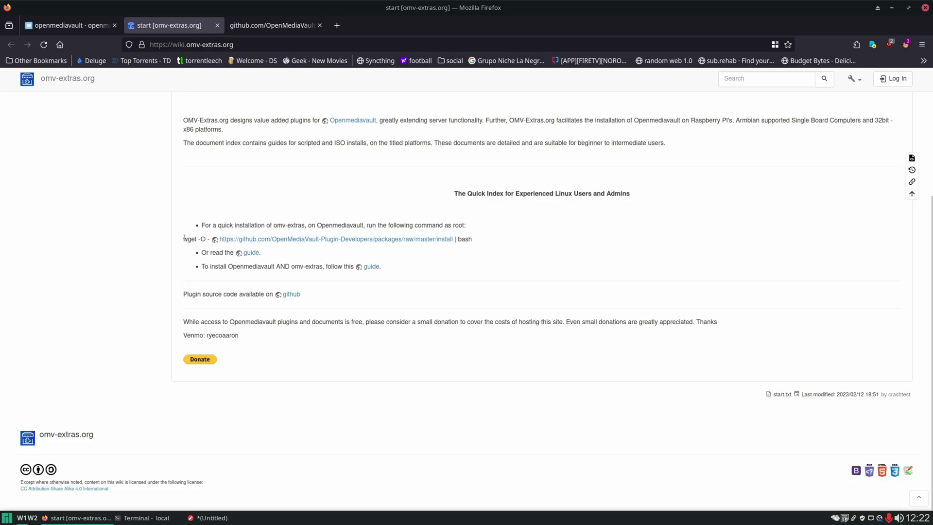
# Close the install script tabs opened from the wiki's install link.
pyautogui.moveTo(183, 237); pyautogui.dragTo(473, 243)
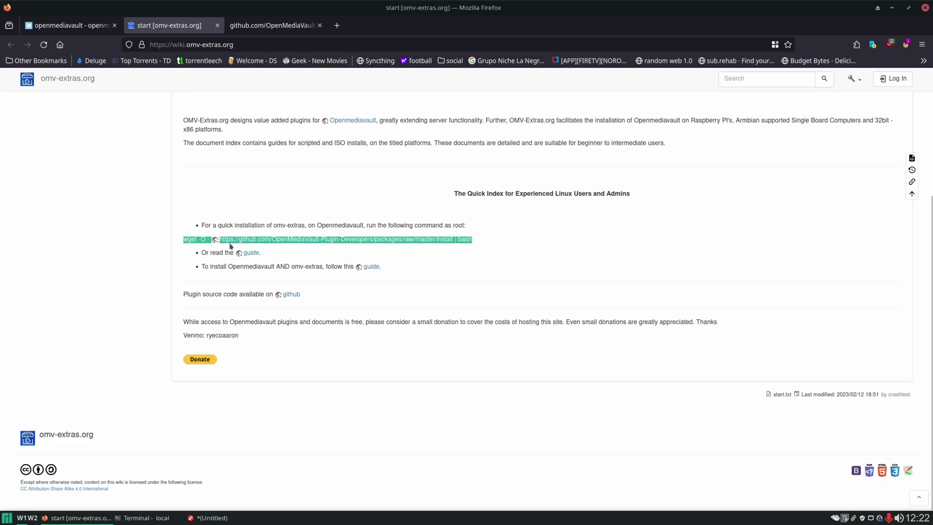
pyautogui.click(478, 241)
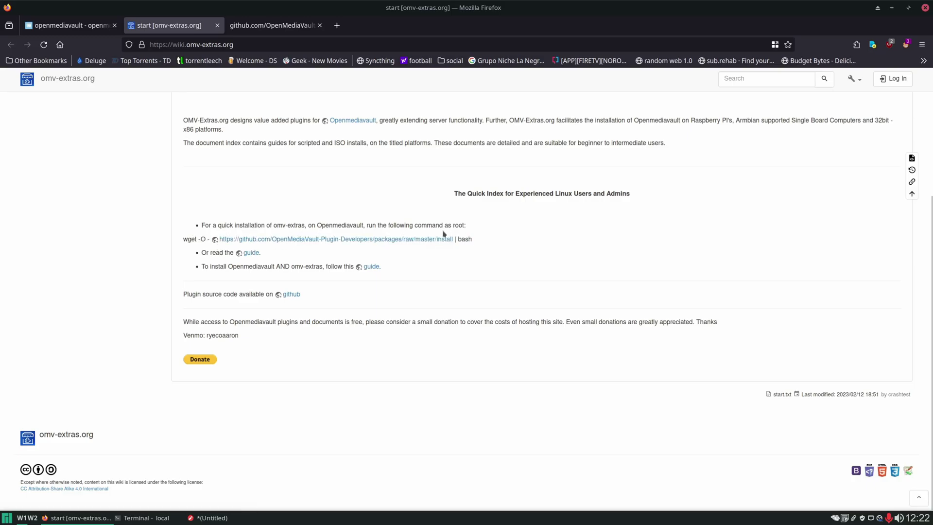
pyautogui.middleClick(427, 239)
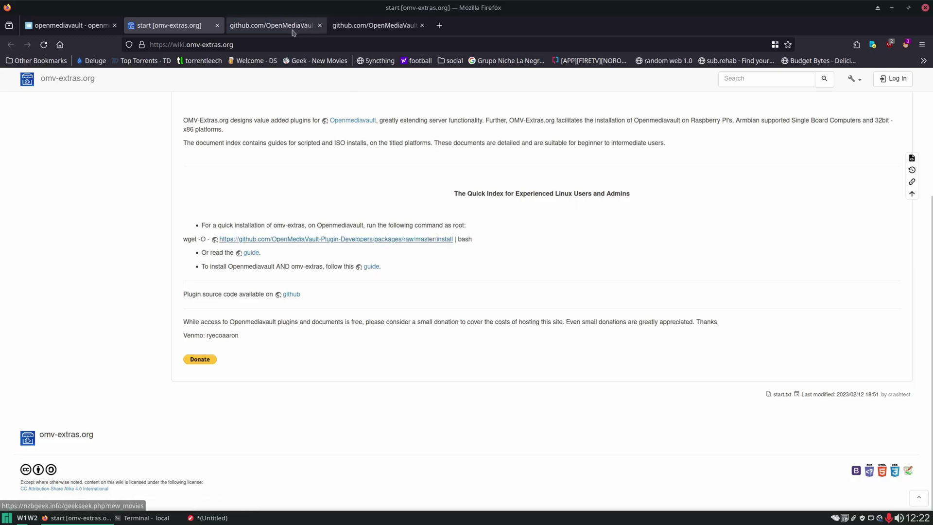
pyautogui.click(293, 30)
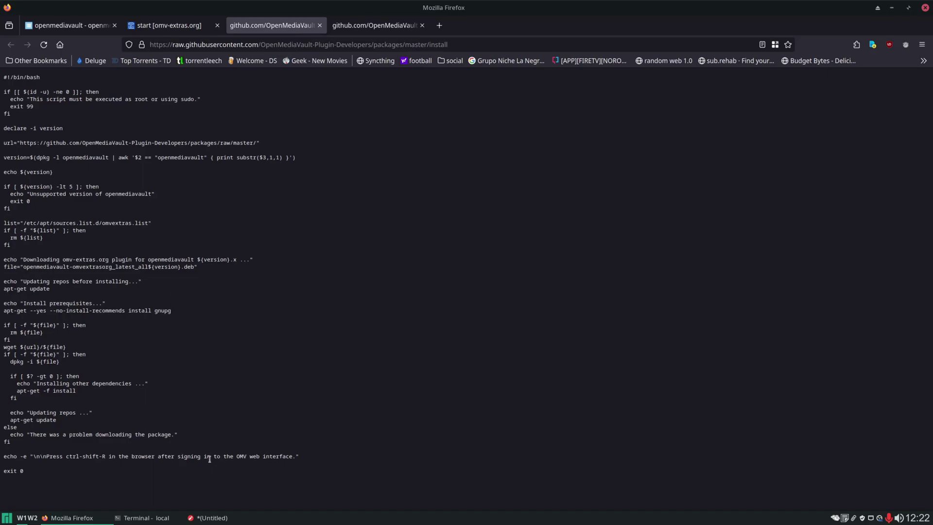
pyautogui.middleClick(280, 26)
pyautogui.click(263, 27)
pyautogui.middleClick(264, 27)
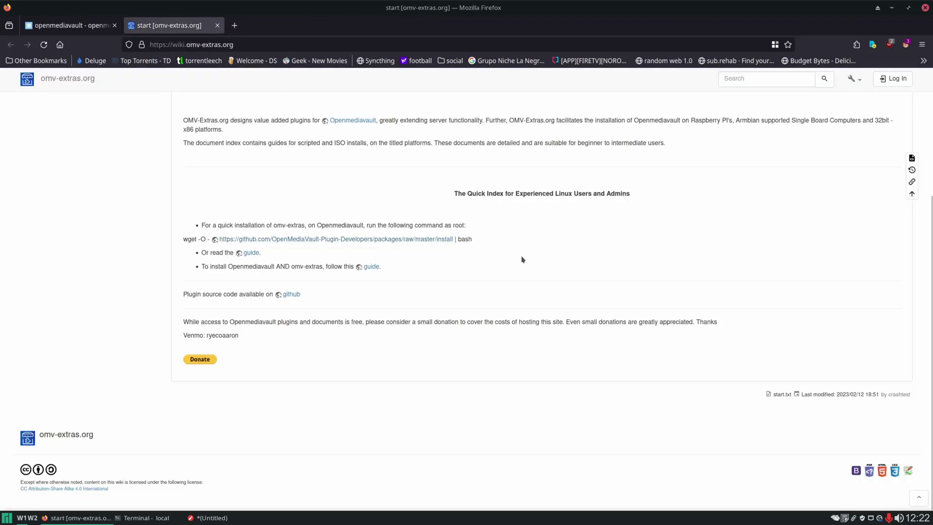
# Copy the wiki's wget install command, then close the omv-extras wiki tab.
pyautogui.moveTo(480, 239); pyautogui.dragTo(176, 240)
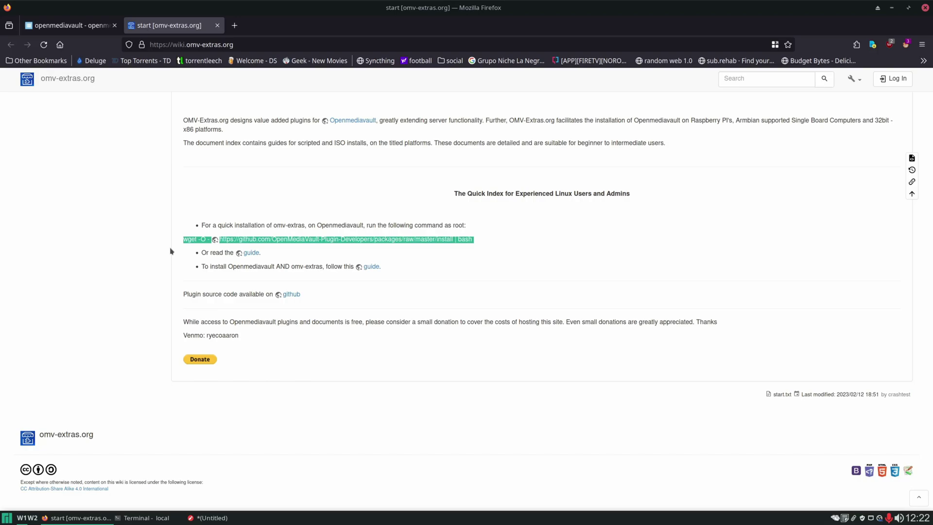
pyautogui.rightClick(463, 238)
pyautogui.click(481, 246)
pyautogui.click(356, 391)
pyautogui.click(209, 517)
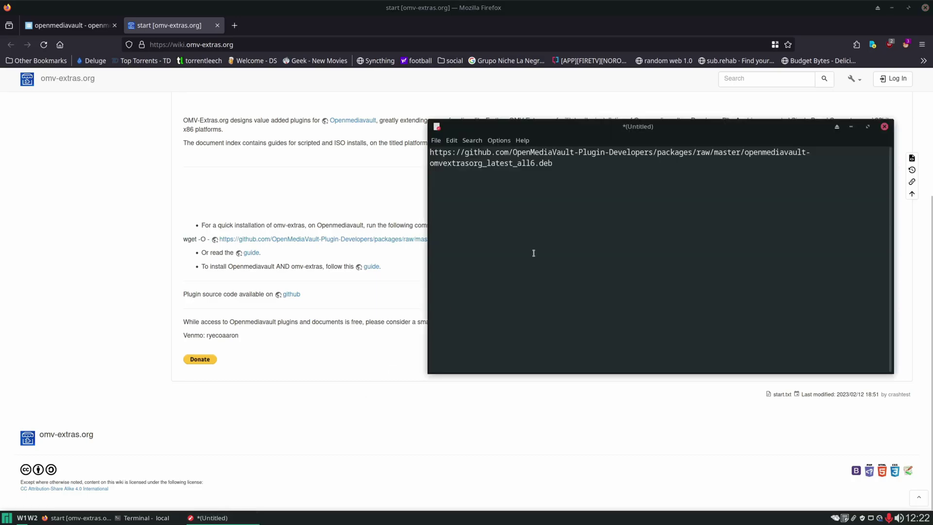
pyautogui.click(142, 517)
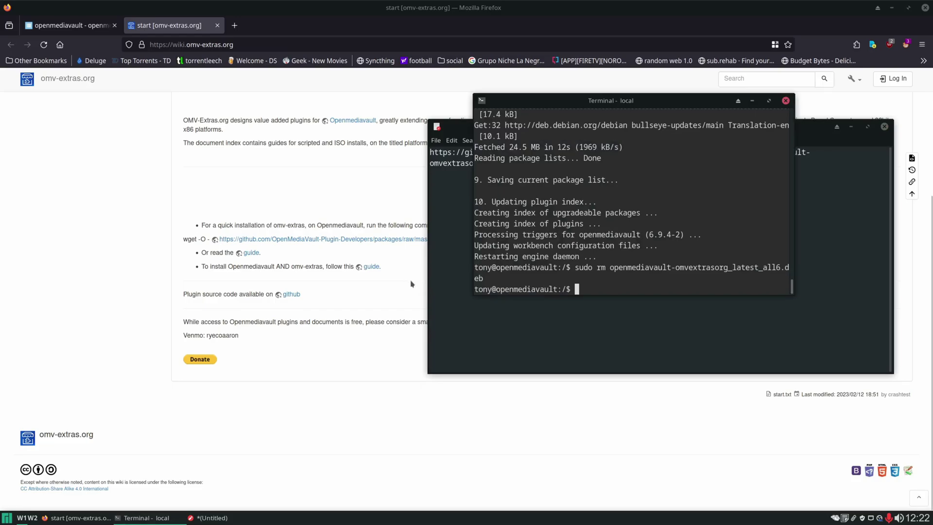
pyautogui.click(542, 373)
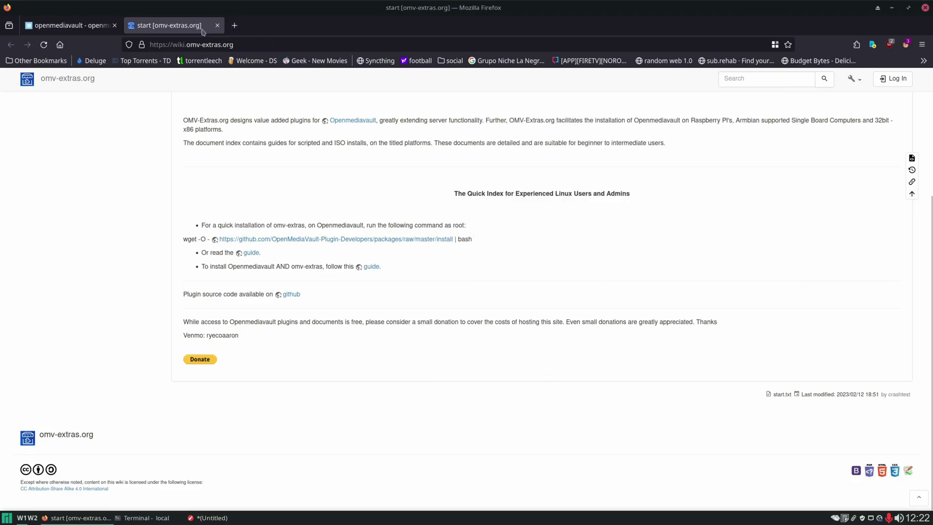
pyautogui.middleClick(152, 28)
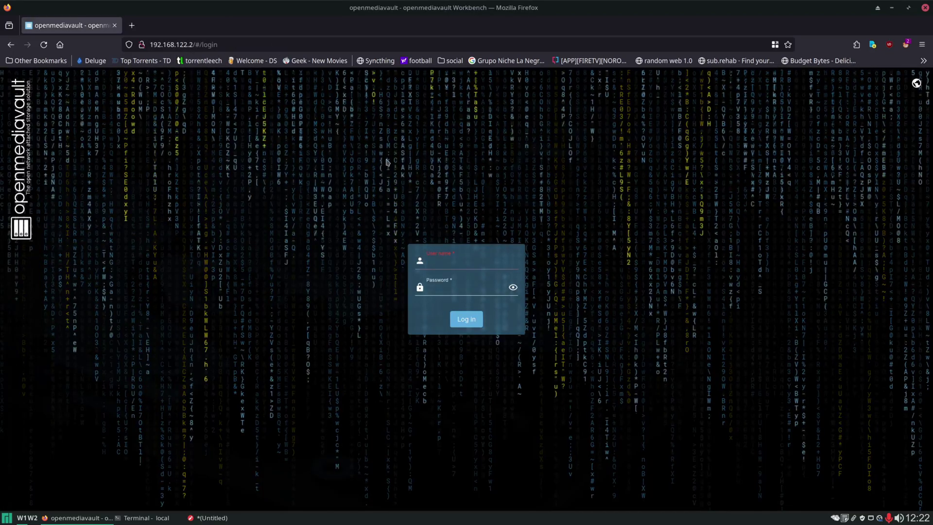
# Sign in as admin with the administrator password and open the System section.
pyautogui.write('admin')
pyautogui.press('Tab')
pyautogui.press('Return')
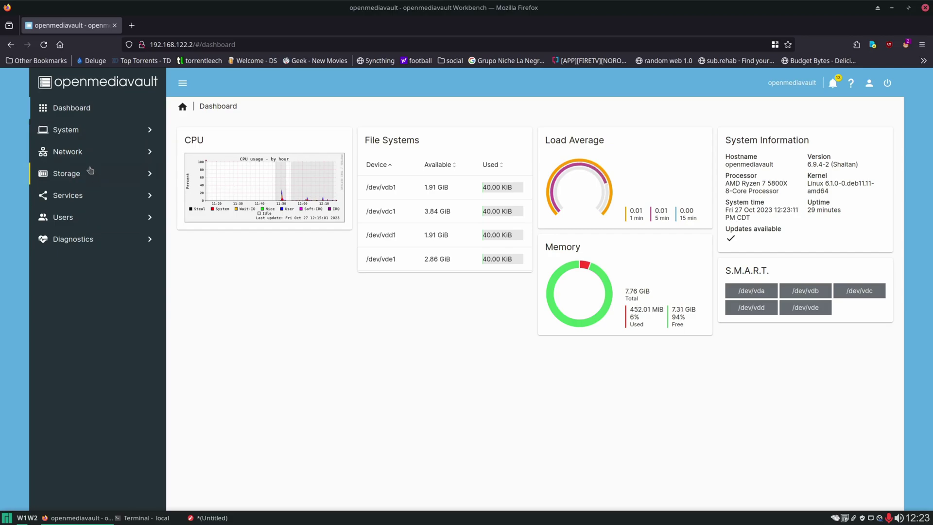
pyautogui.click(77, 131)
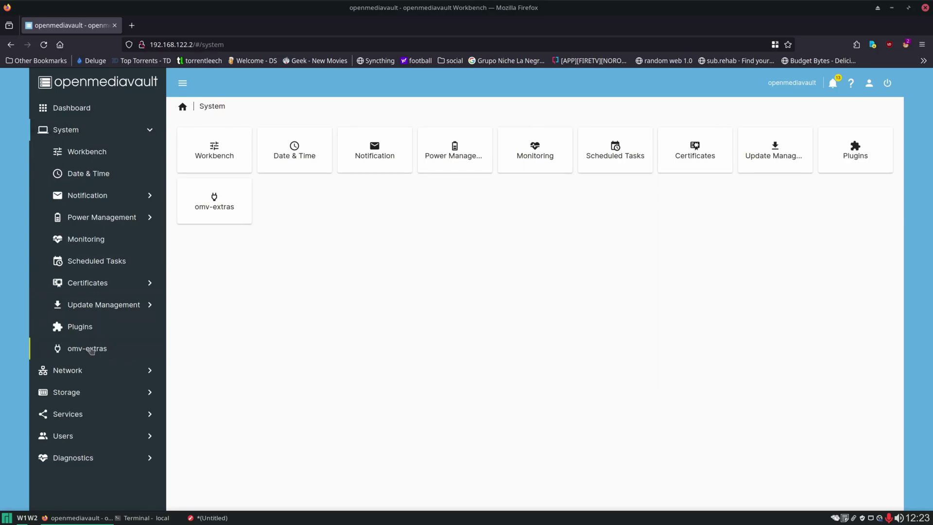
# Dismiss the 404 error, force-reload the web interface, and reopen System > omv-extras.
pyautogui.click(90, 349)
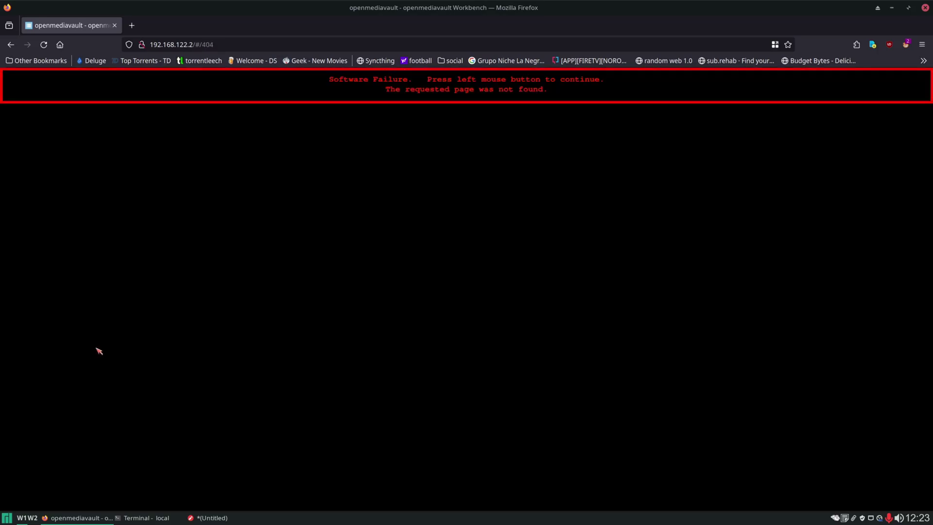
pyautogui.click(457, 259)
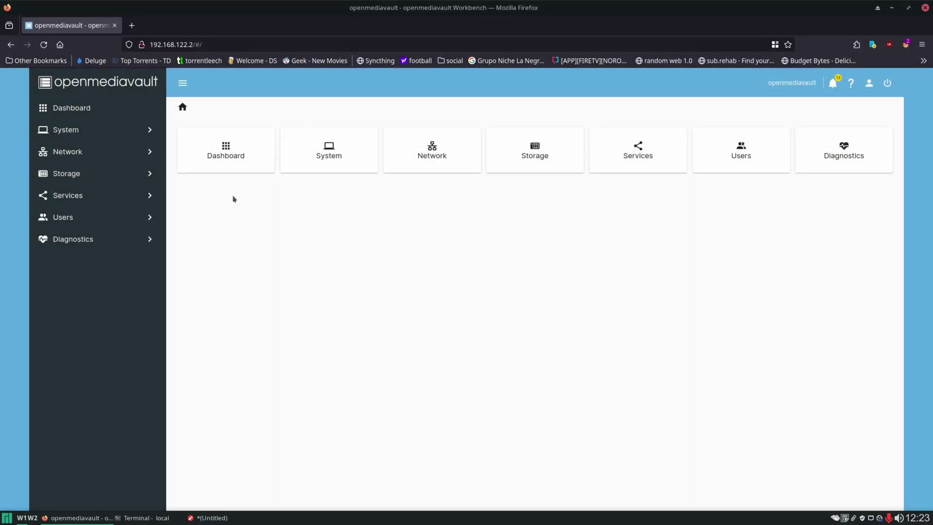
pyautogui.press('F5')
pyautogui.click(87, 132)
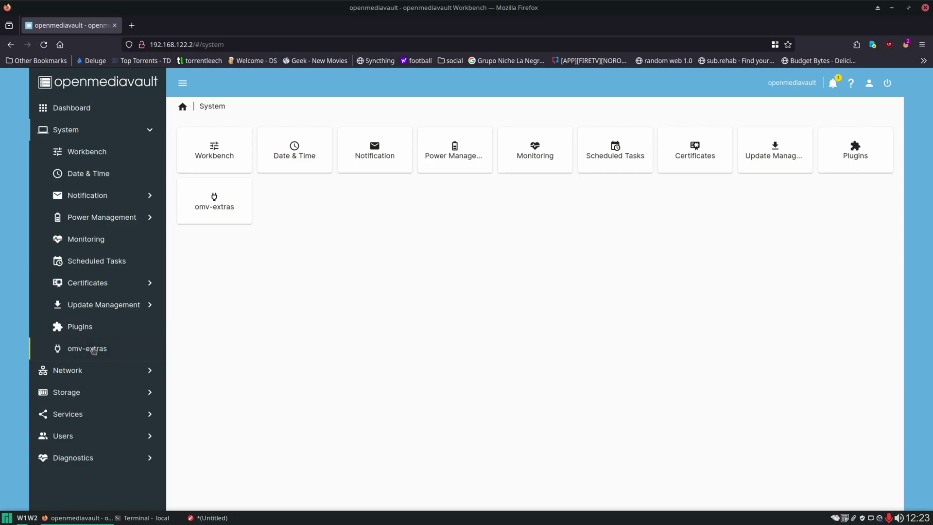
pyautogui.click(90, 348)
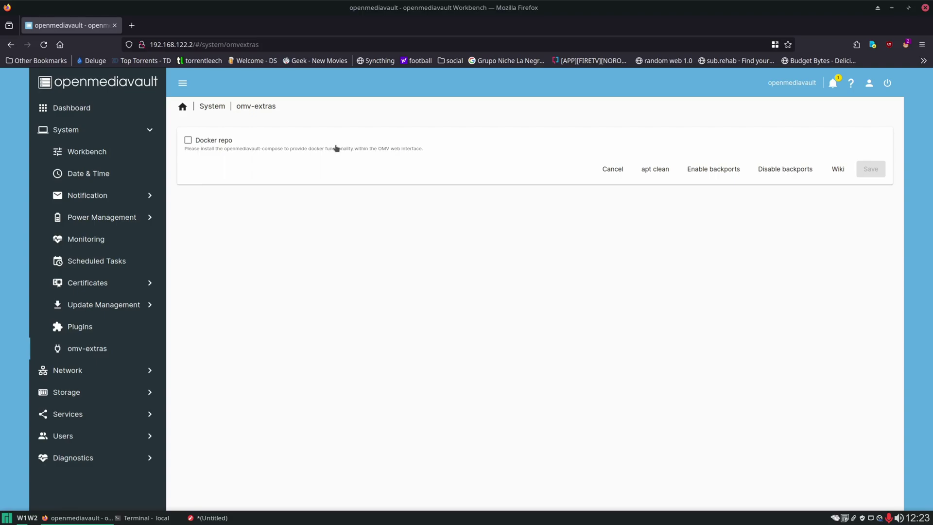
# Open the Plugins list and select the openmediavault-anacron package.
pyautogui.click(81, 327)
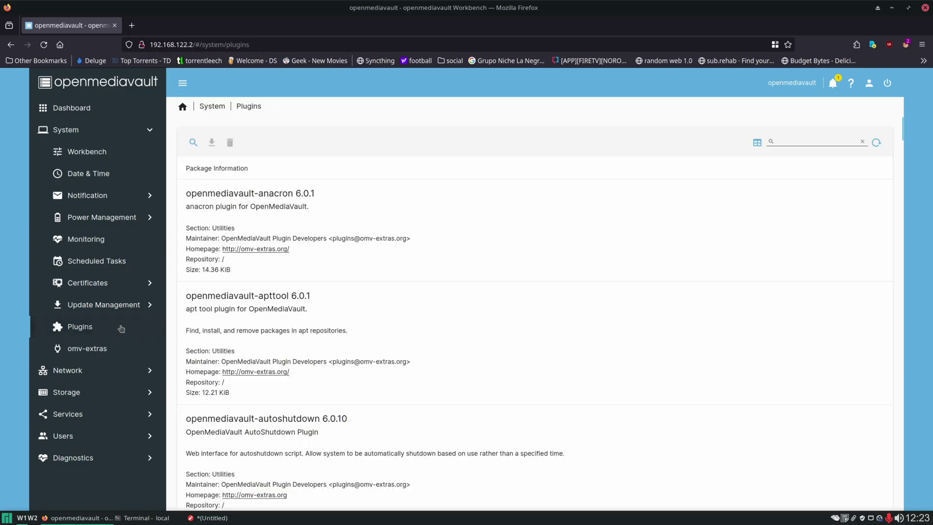
pyautogui.click(350, 227)
pyautogui.doubleClick(350, 227)
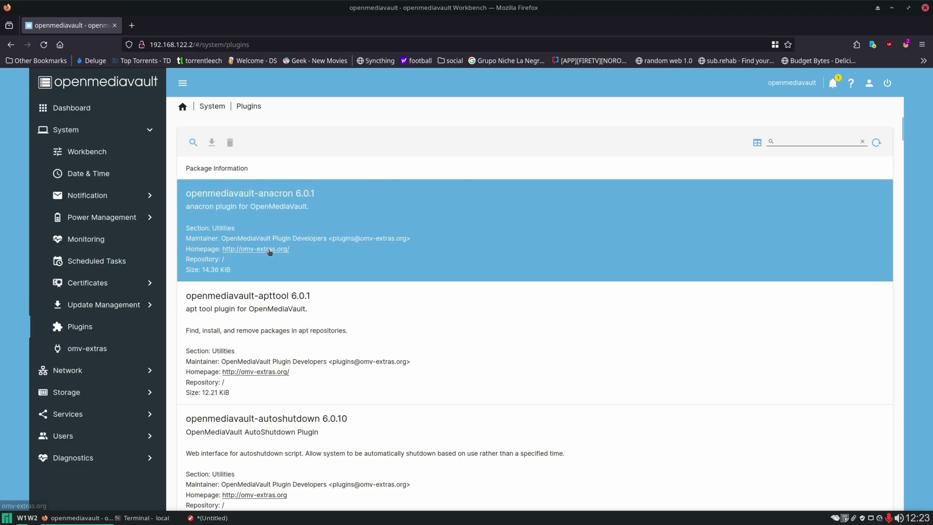
# Step down past fail2ban and filebrowser to openmediavault-ftp, then deselect it.
pyautogui.press('Down')
pyautogui.press('Down')
pyautogui.press('Down')
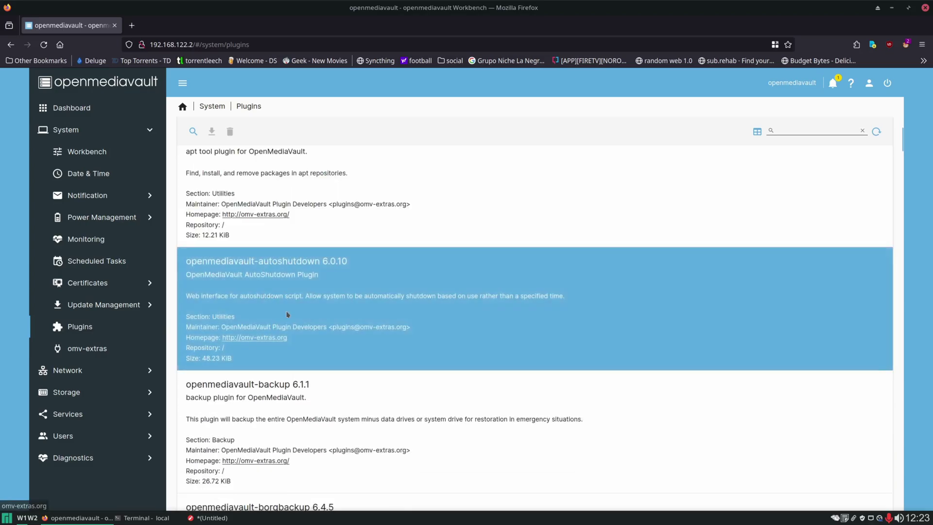
pyautogui.press('Down')
pyautogui.press('Down')
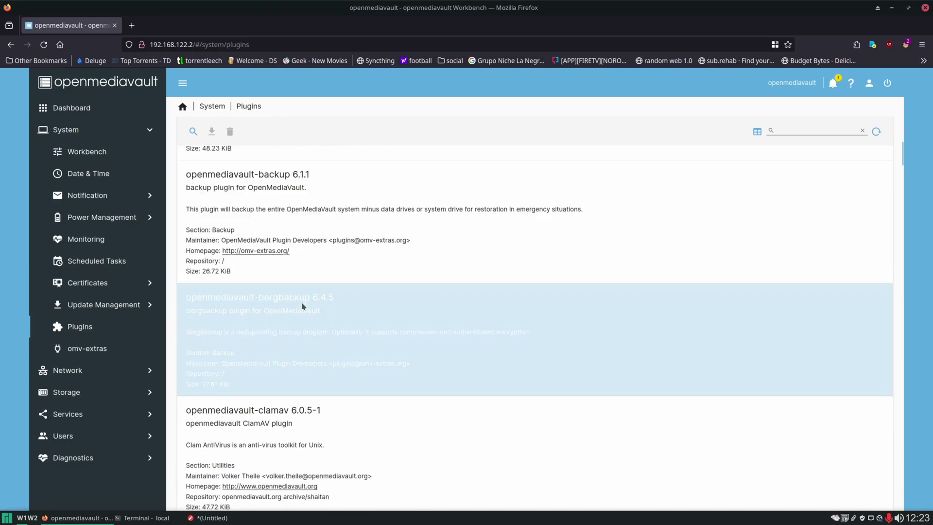
pyautogui.press('Down')
pyautogui.press('Down')
pyautogui.press('Down')
pyautogui.press('Down')
pyautogui.press('Down')
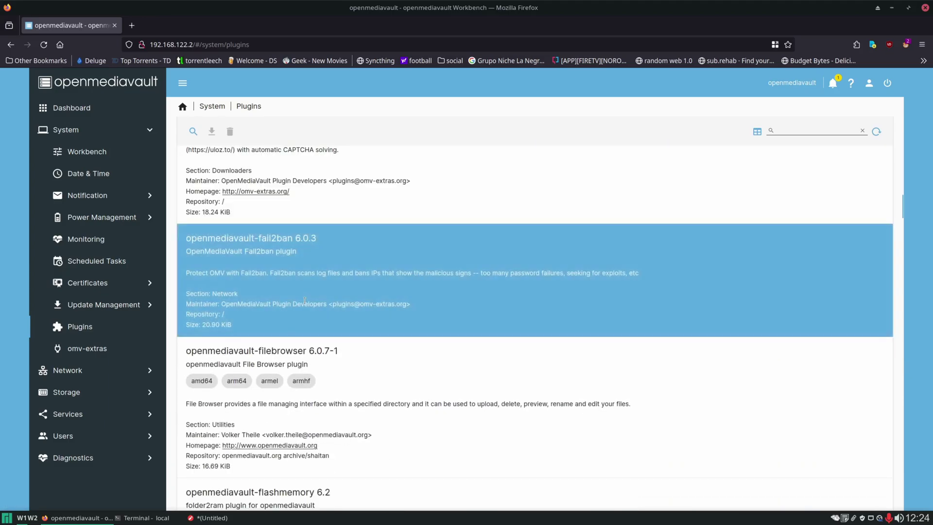
pyautogui.press('Down')
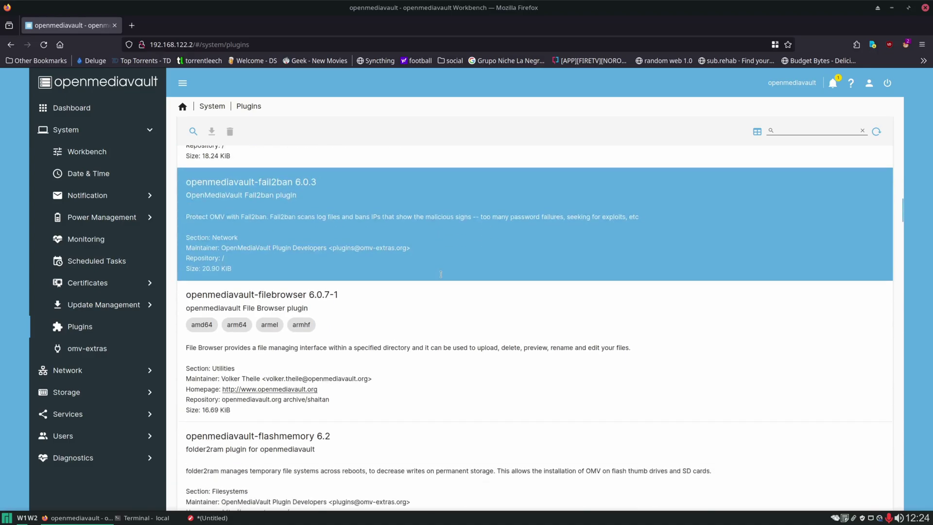
pyautogui.press('Down')
pyautogui.press('Down')
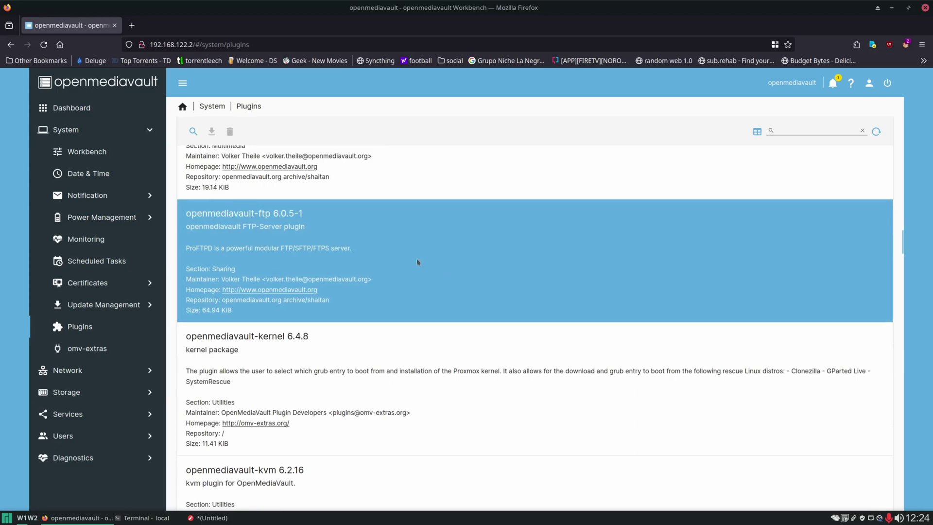
pyautogui.click(385, 254)
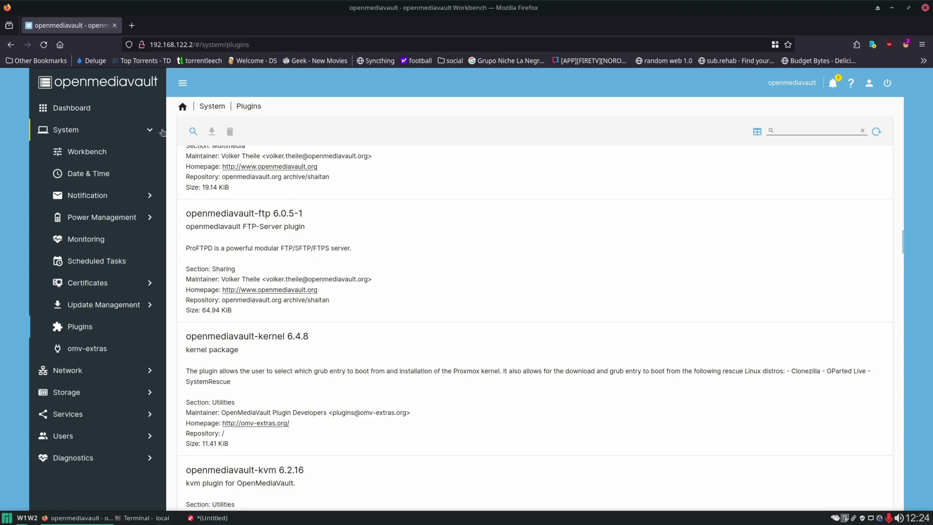